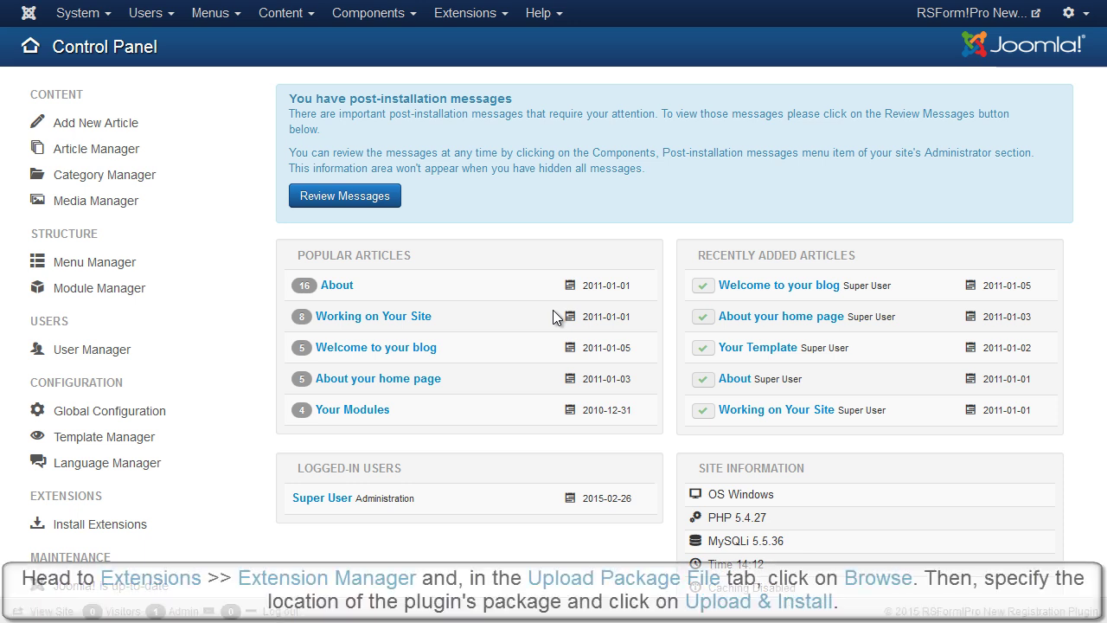
Open the Extensions menu in the Control Panel's top bar
click(478, 17)
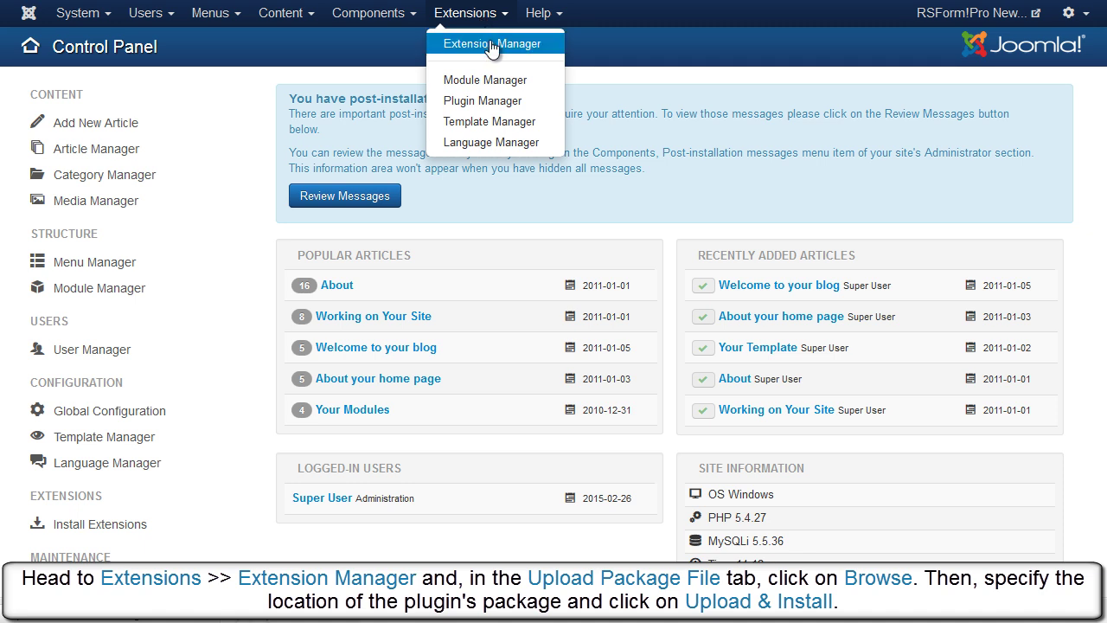
Upload and install the plg_rsfpregistration.zip package through the Extension Manager
click(489, 43)
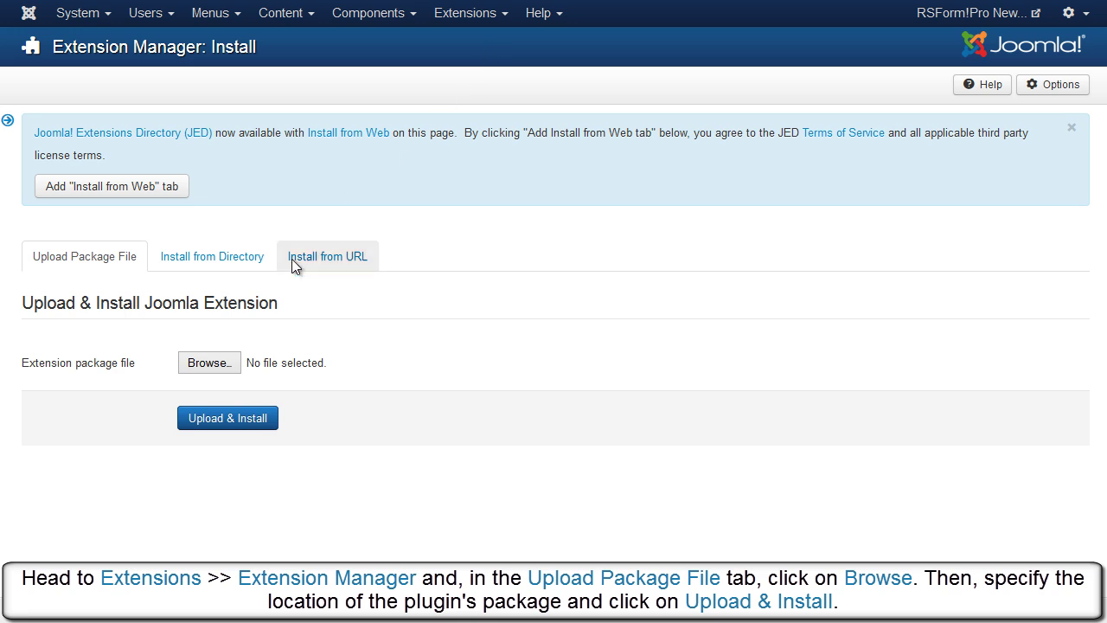
click(208, 363)
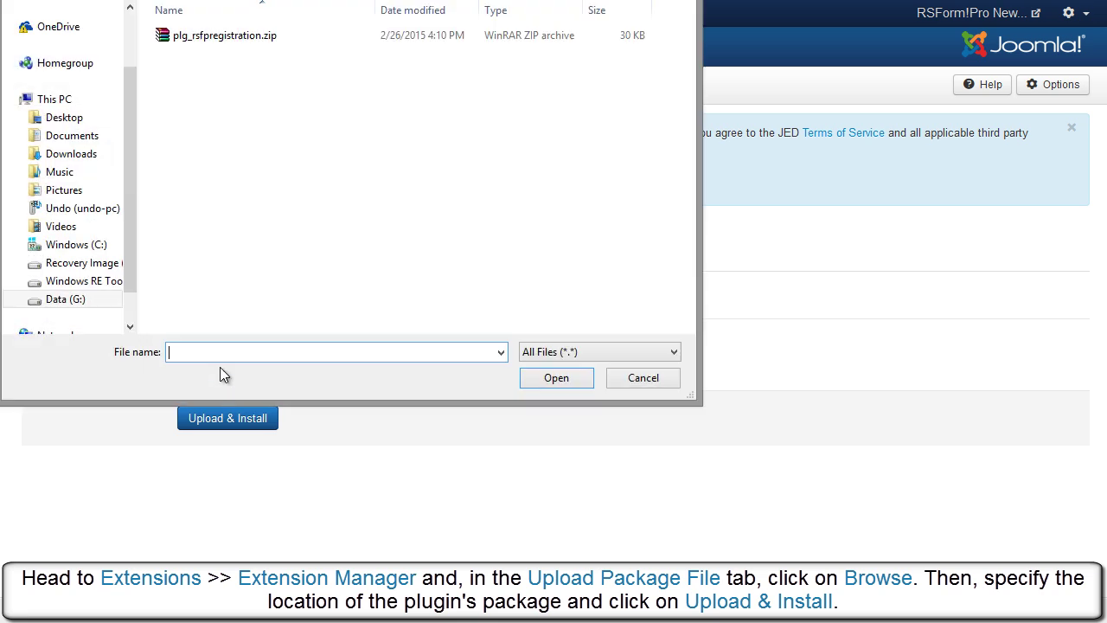
double_click(246, 36)
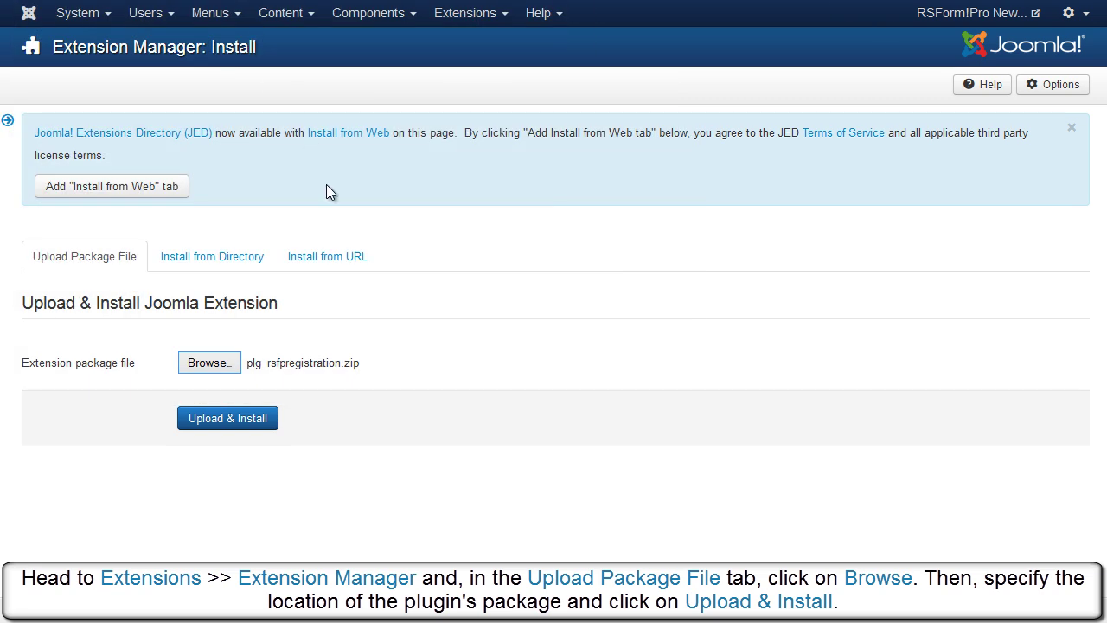
click(258, 420)
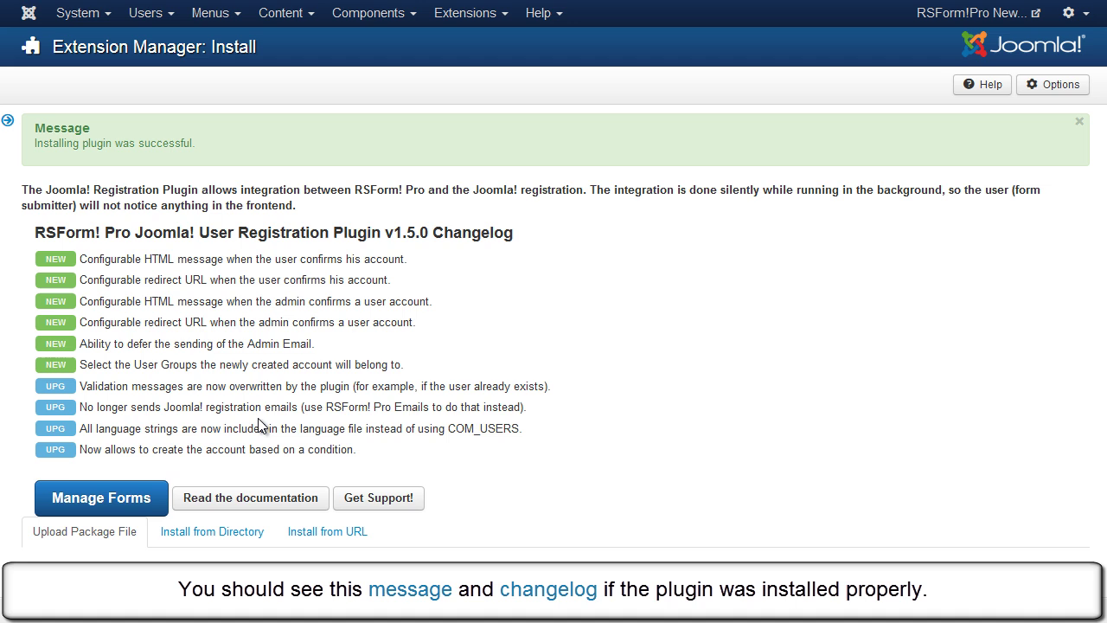
Check the installation success message for the RSForm! Pro registration plugin
triple_click(256, 143)
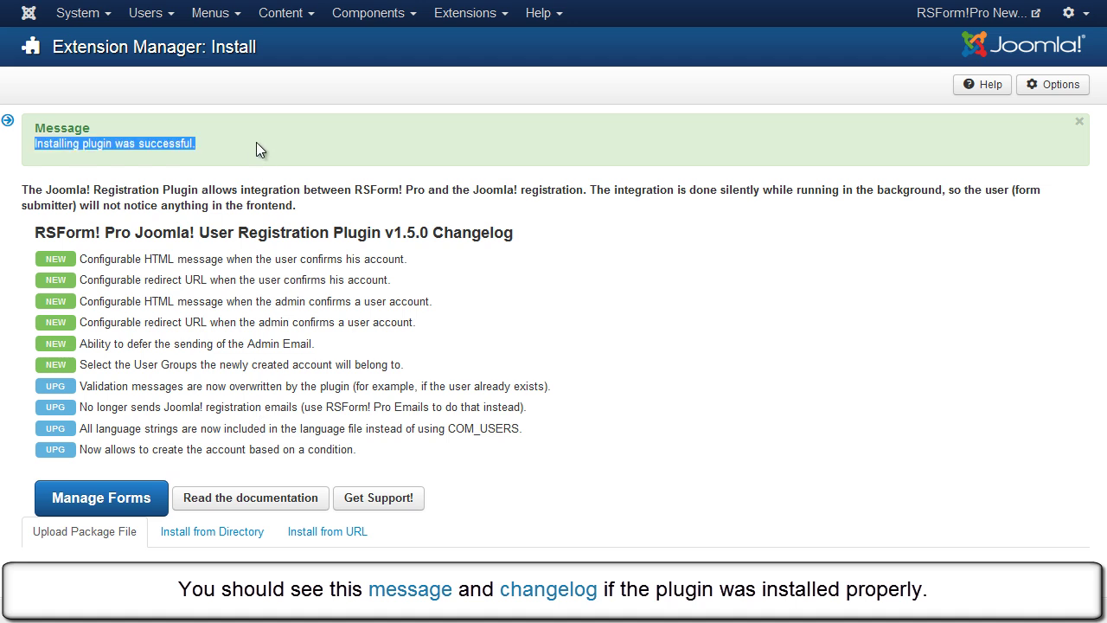
click(420, 151)
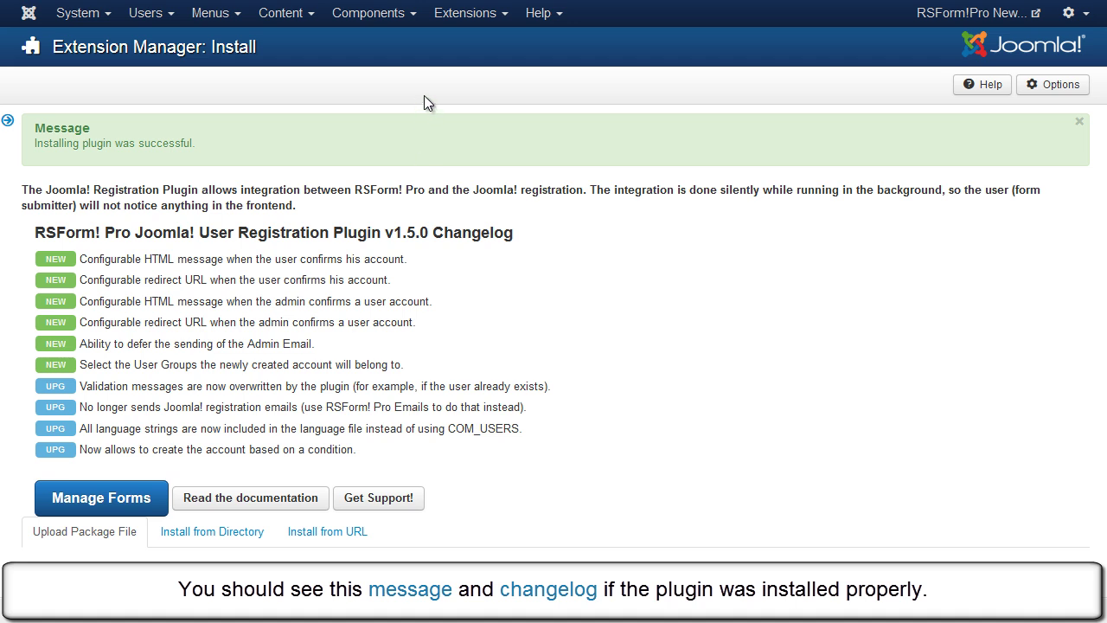
click(481, 15)
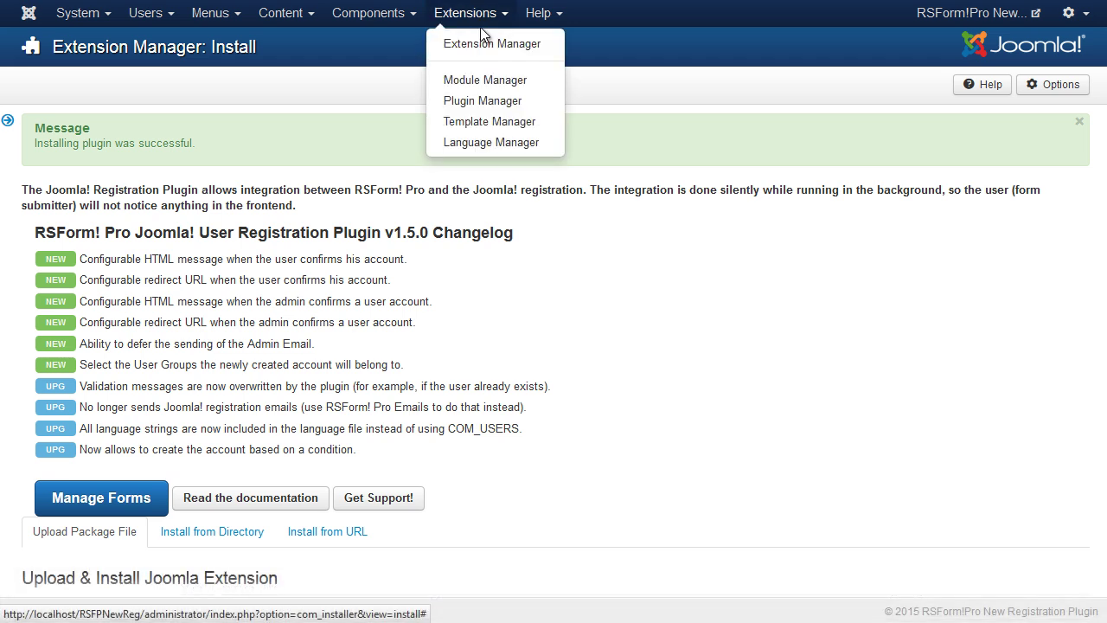
Filter plugins by 'rsform' and enable System - RSForm! Pro Registration Form
click(526, 101)
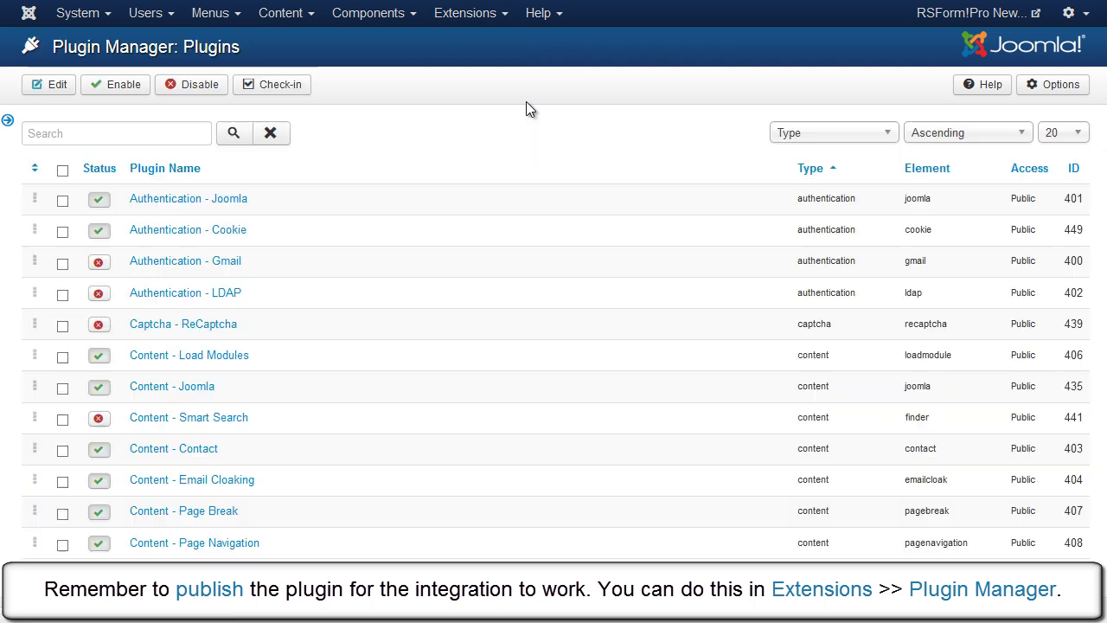
click(205, 136)
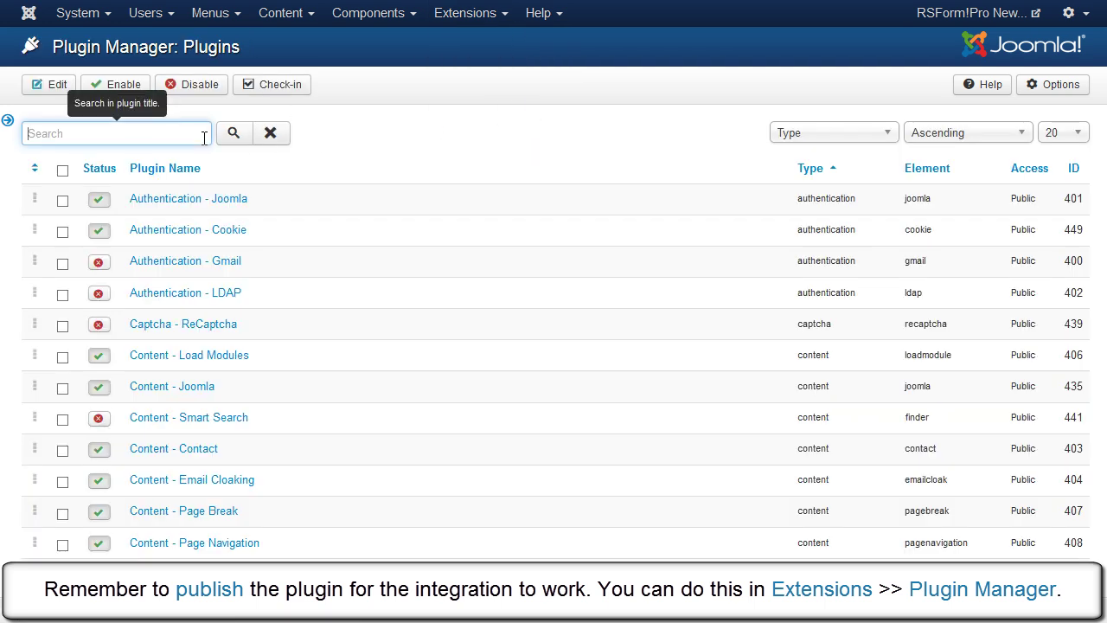
text(rsform)
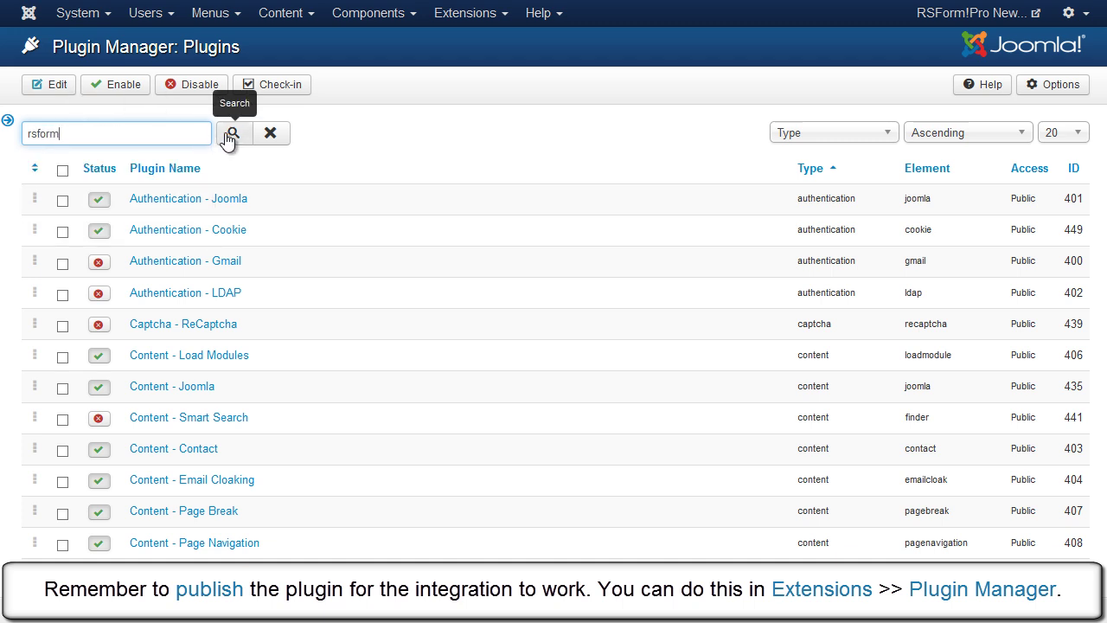
click(230, 137)
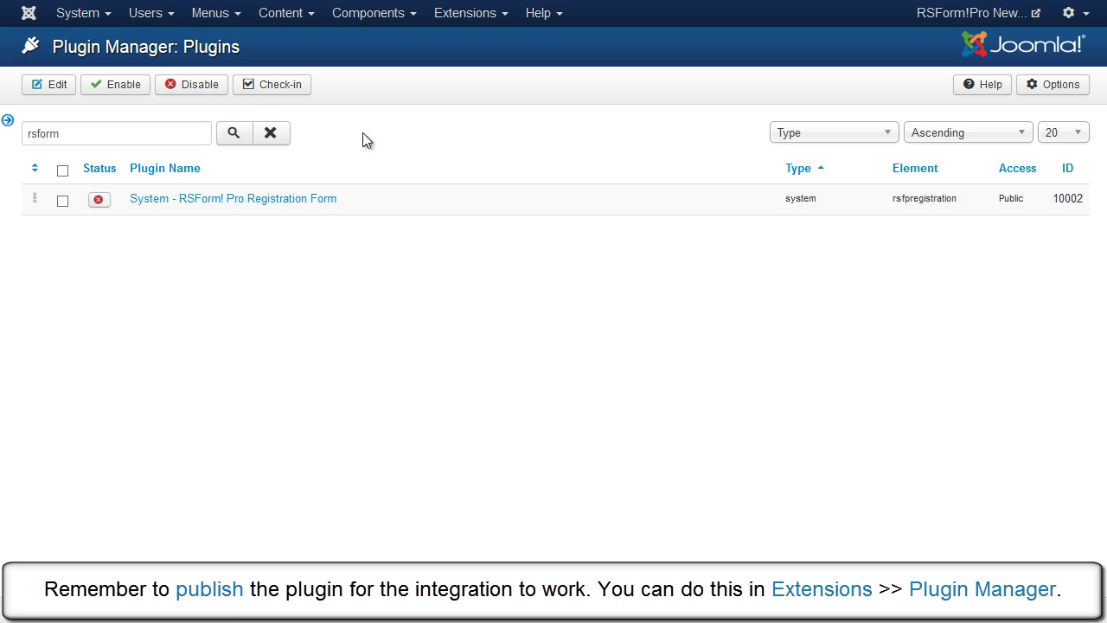
click(98, 206)
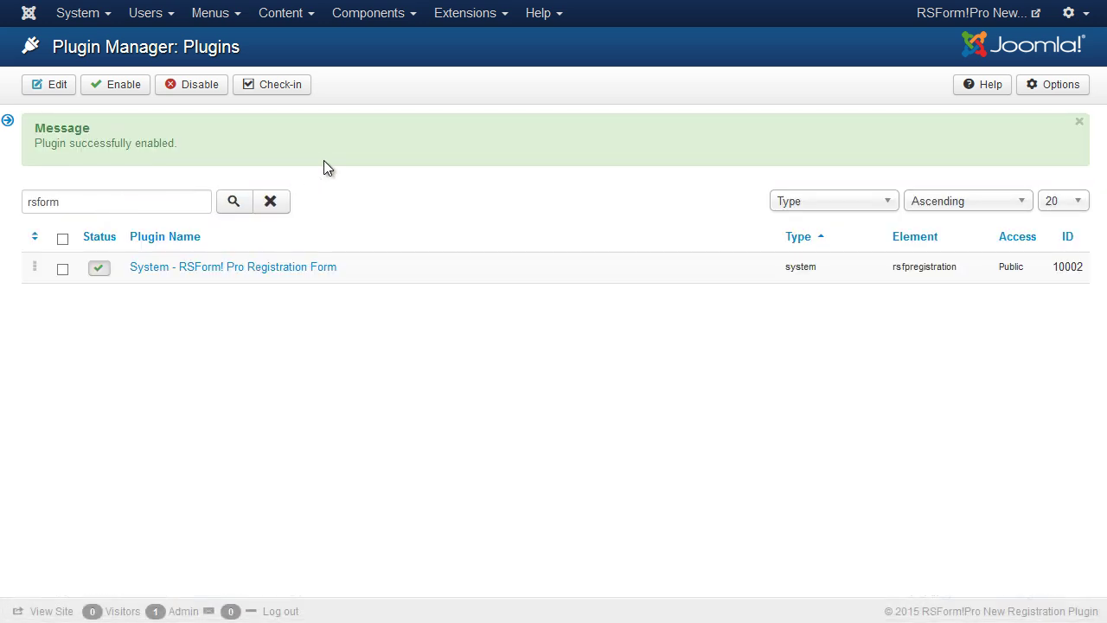
click(380, 16)
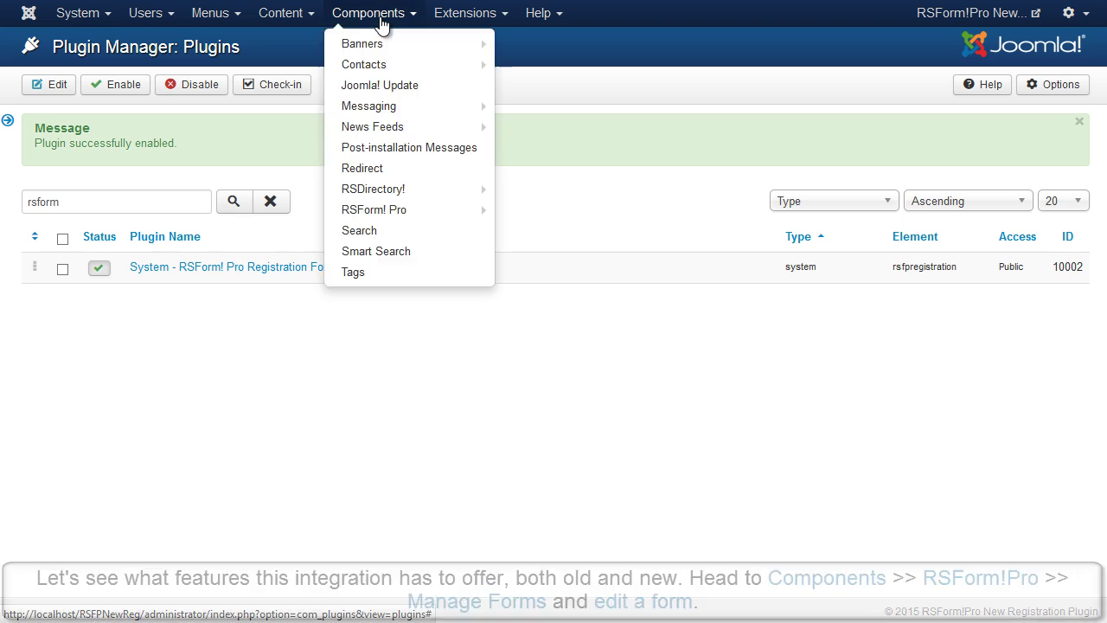
Open the Joomla! Registration form from RSForm! Pro's Manage Forms list
mouse_move(398, 211)
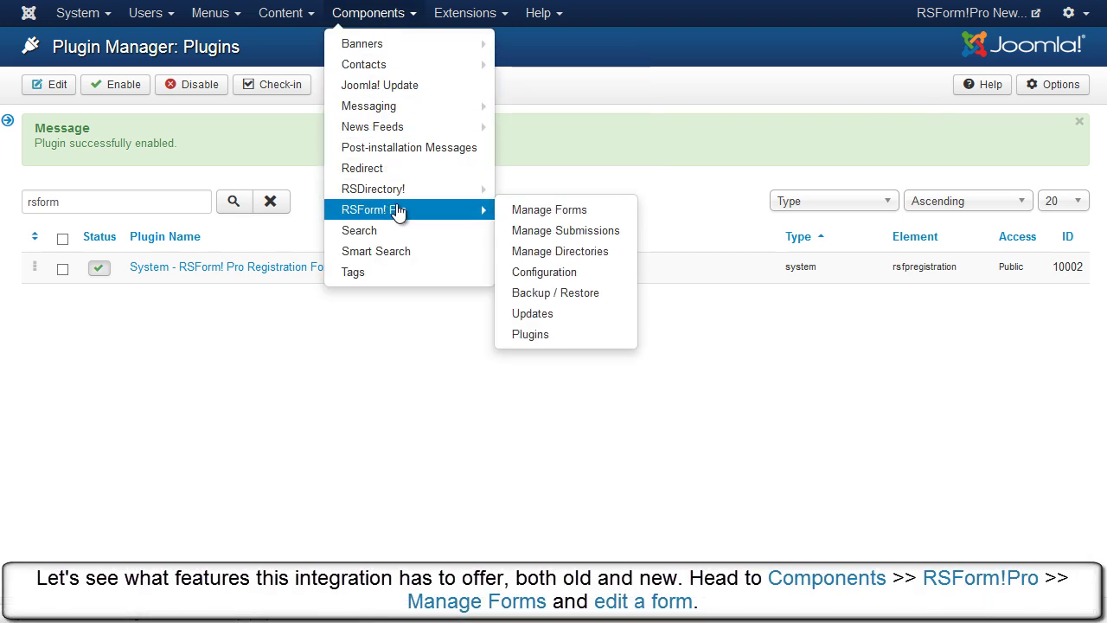
click(594, 213)
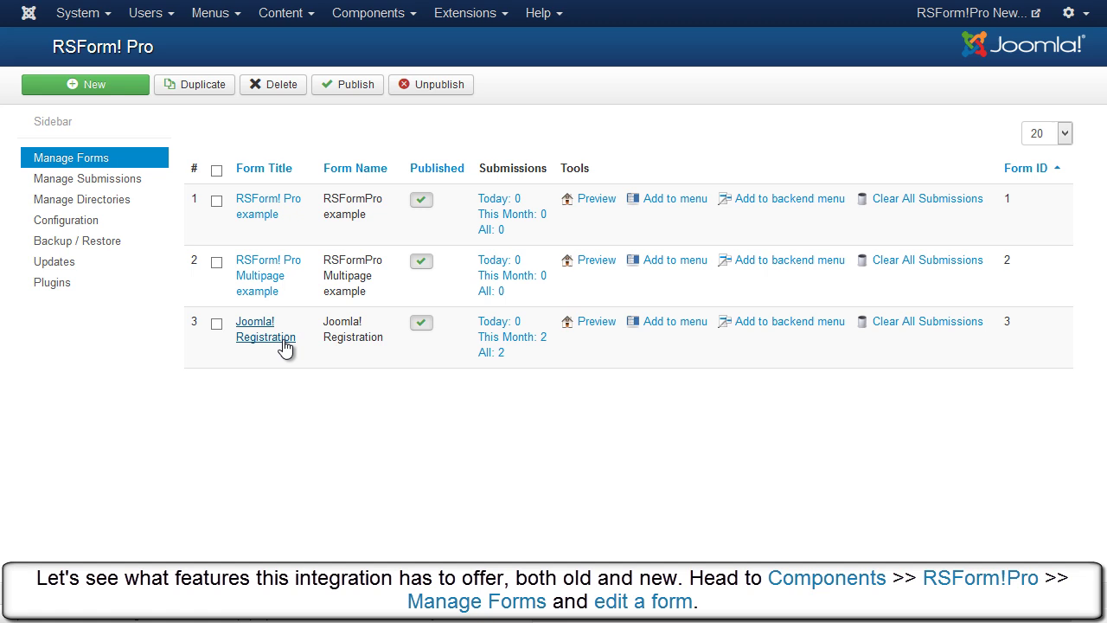
click(283, 340)
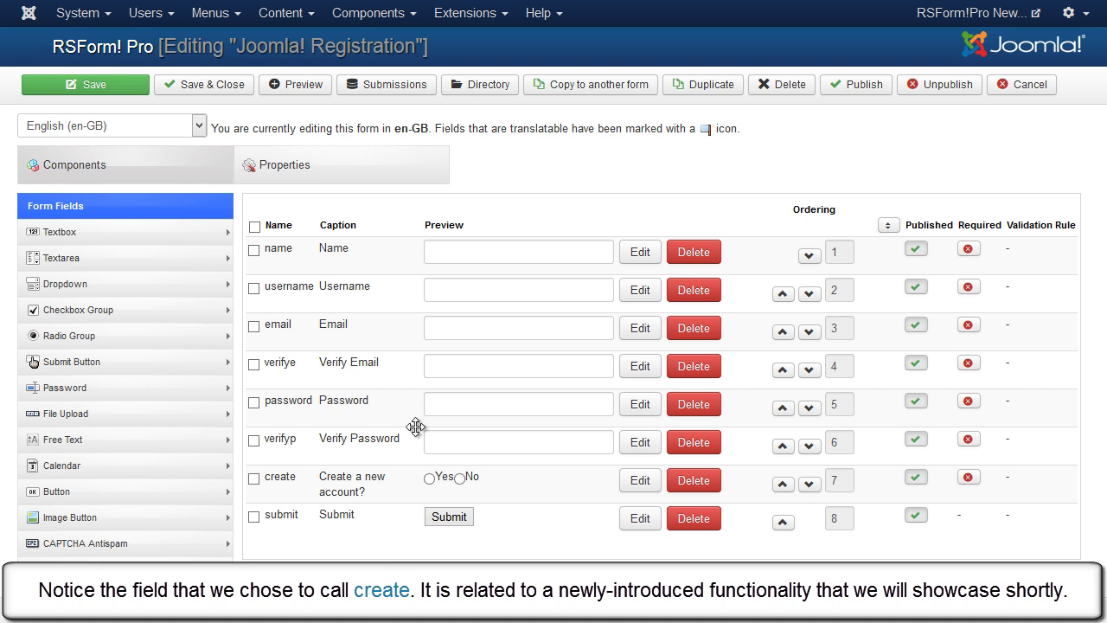
In the form's Joomla! User Registration properties, set registration integration to Yes
click(371, 176)
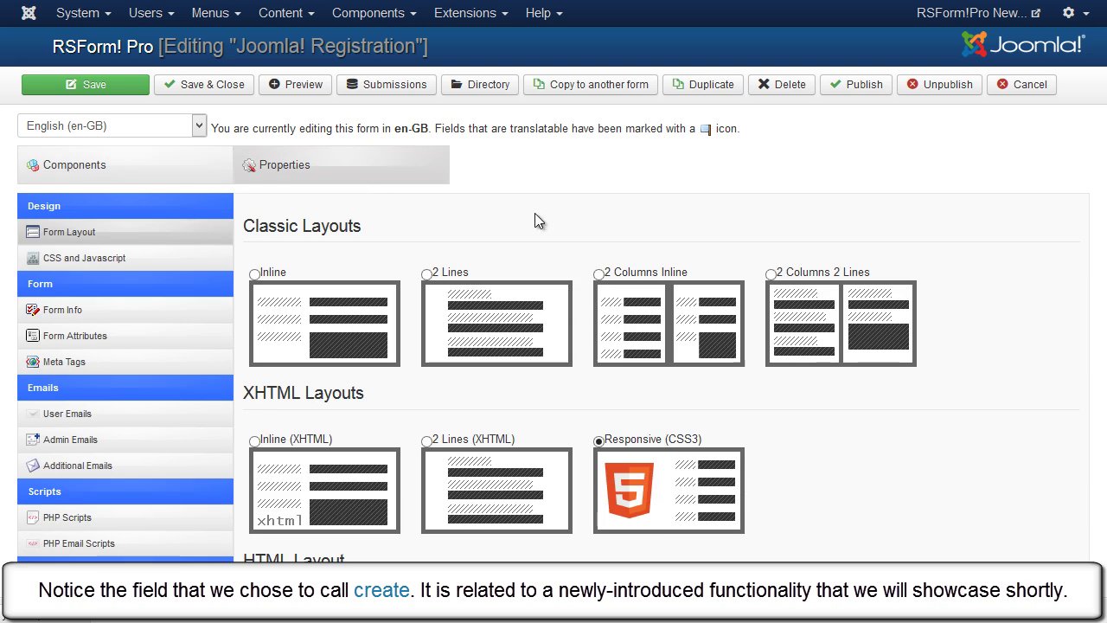
scroll(535, 215, down, 3)
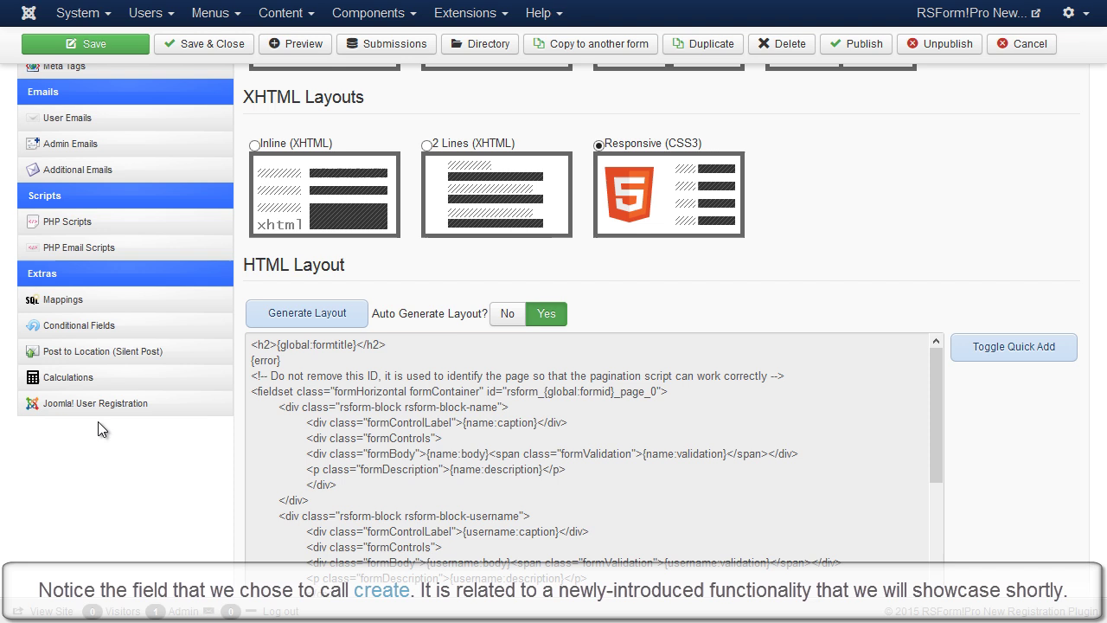
click(160, 415)
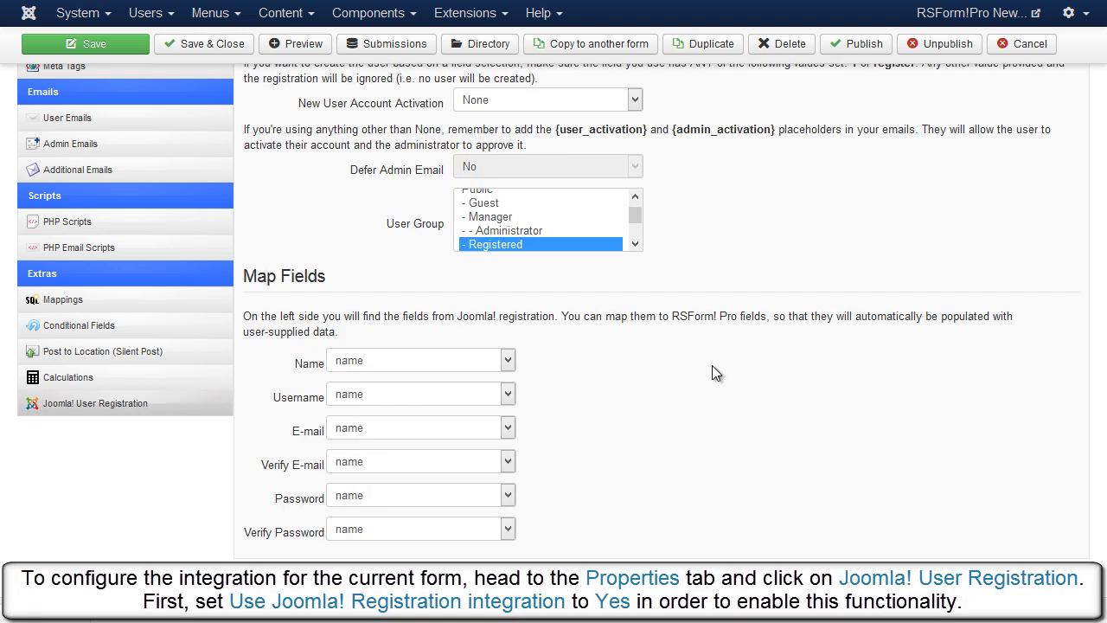
scroll(735, 357, up, 5)
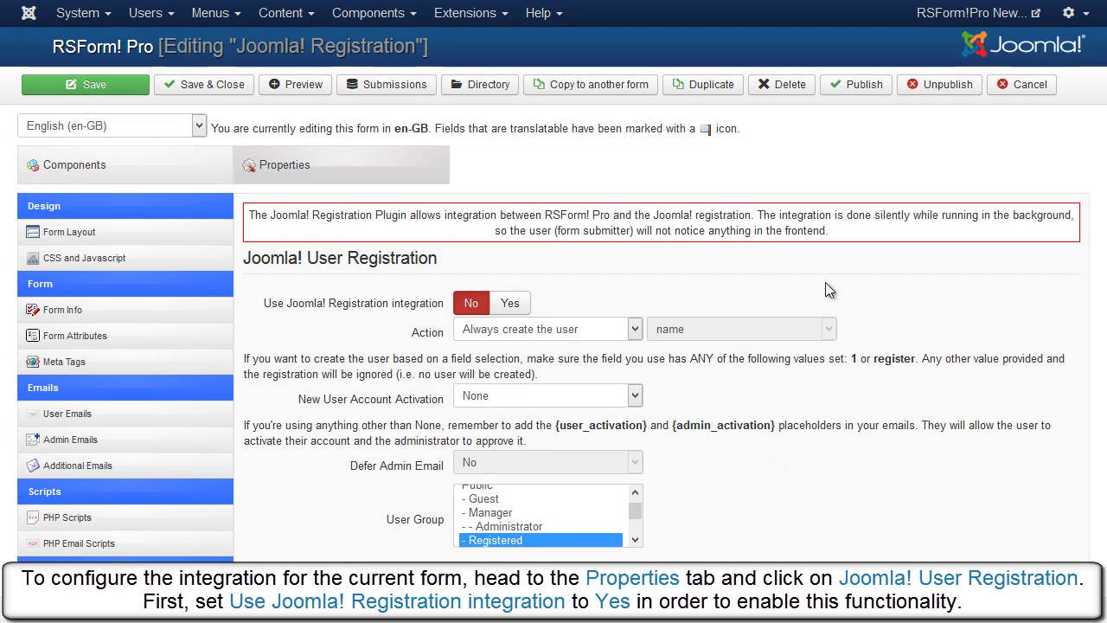
click(510, 302)
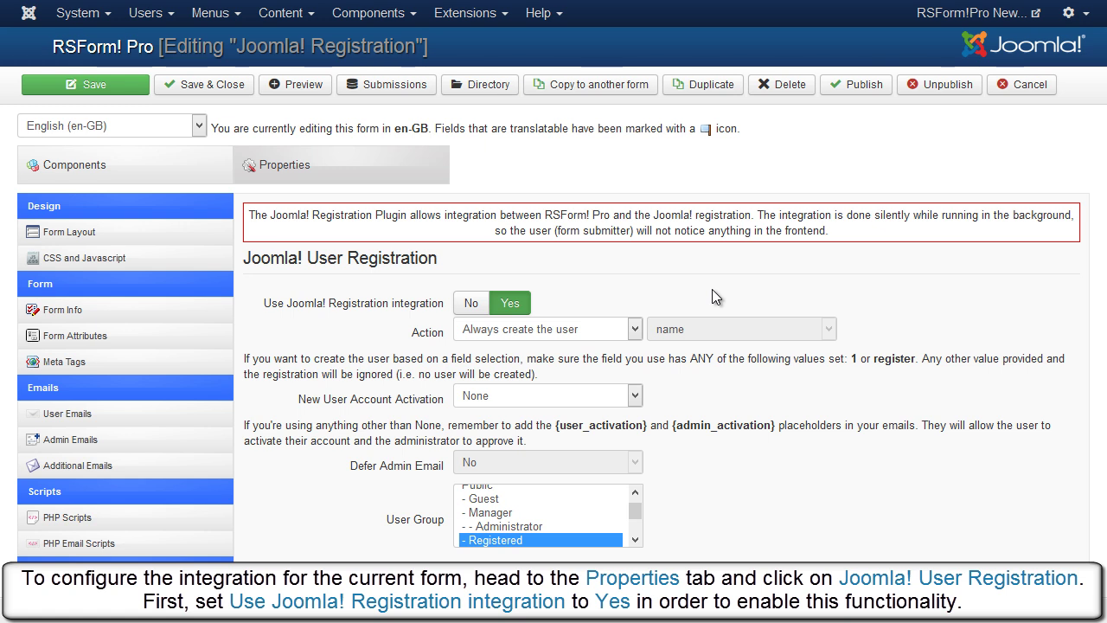
click(634, 329)
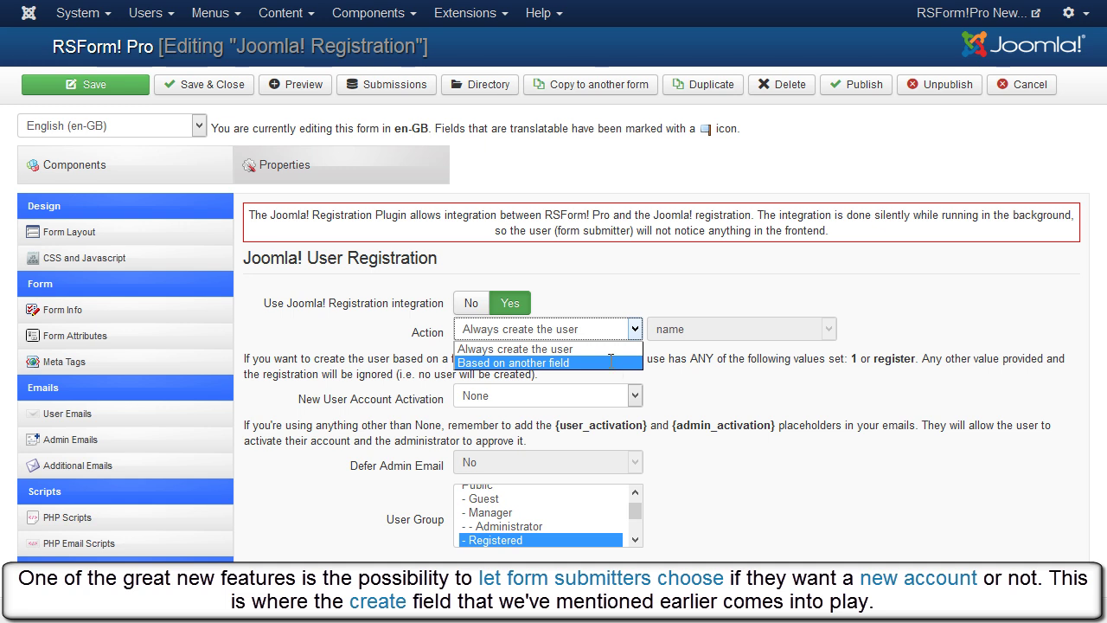
Base account creation on the create field, requiring value 1 or register
click(611, 364)
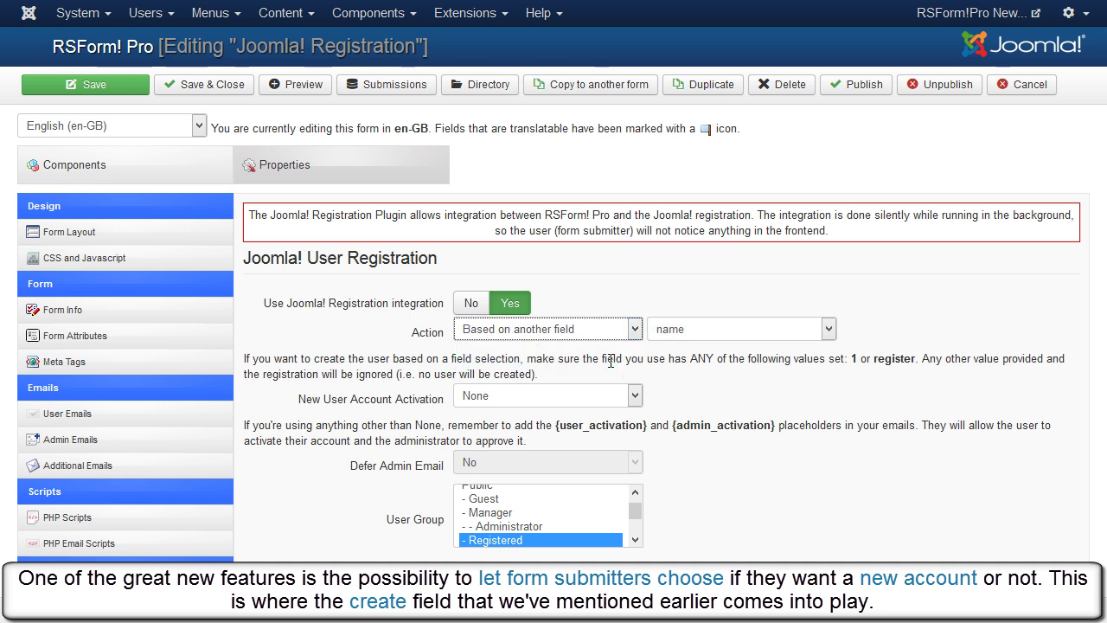
click(829, 331)
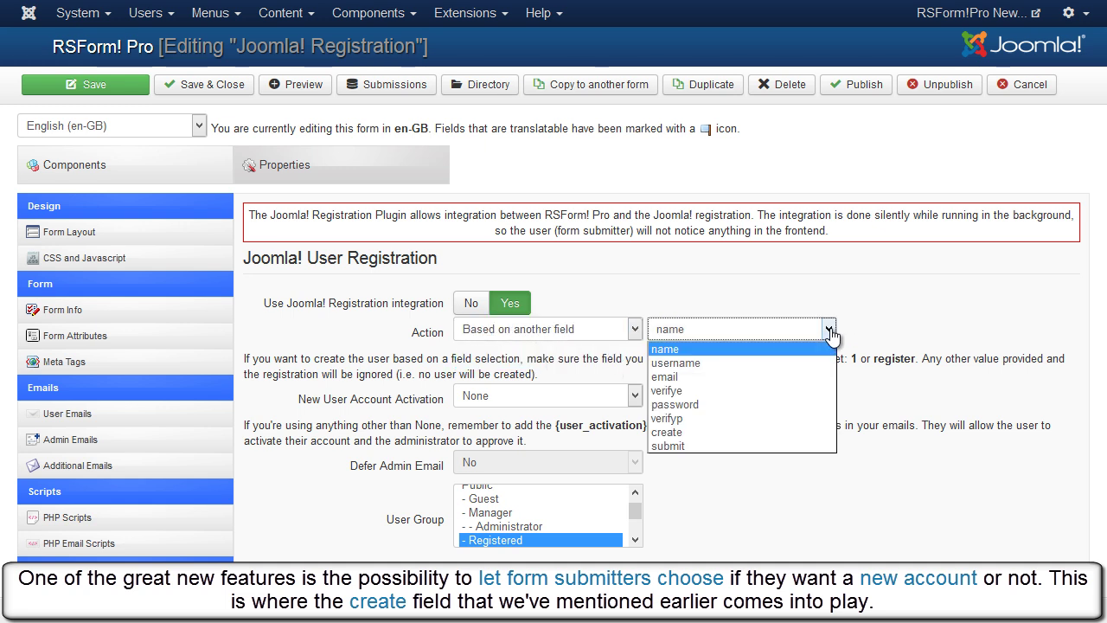
click(698, 432)
click(750, 390)
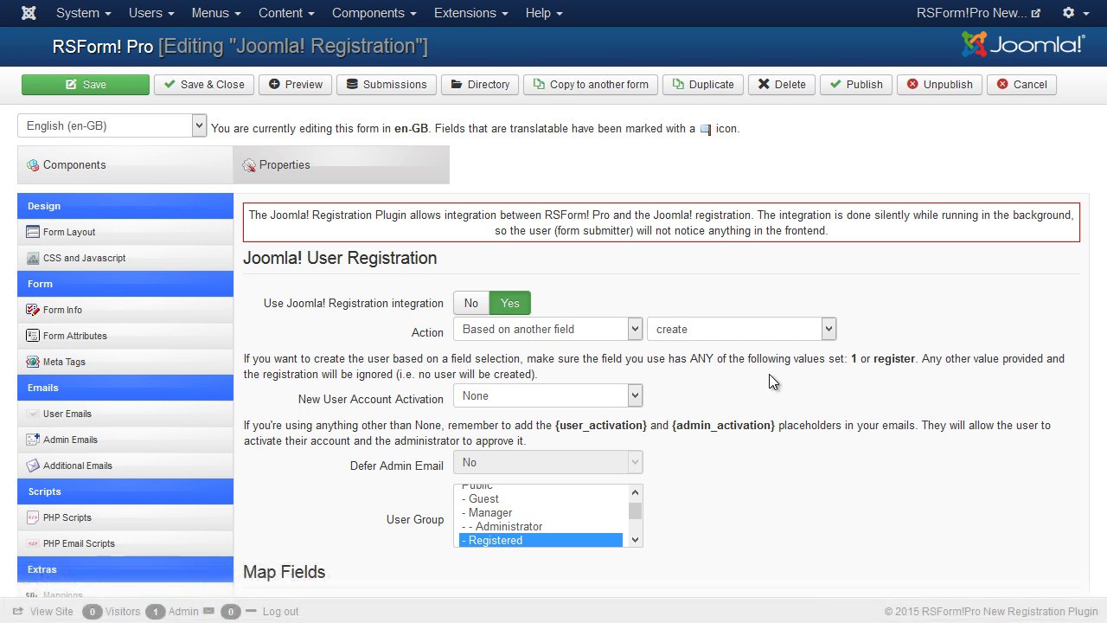
drag(851, 358, 923, 358)
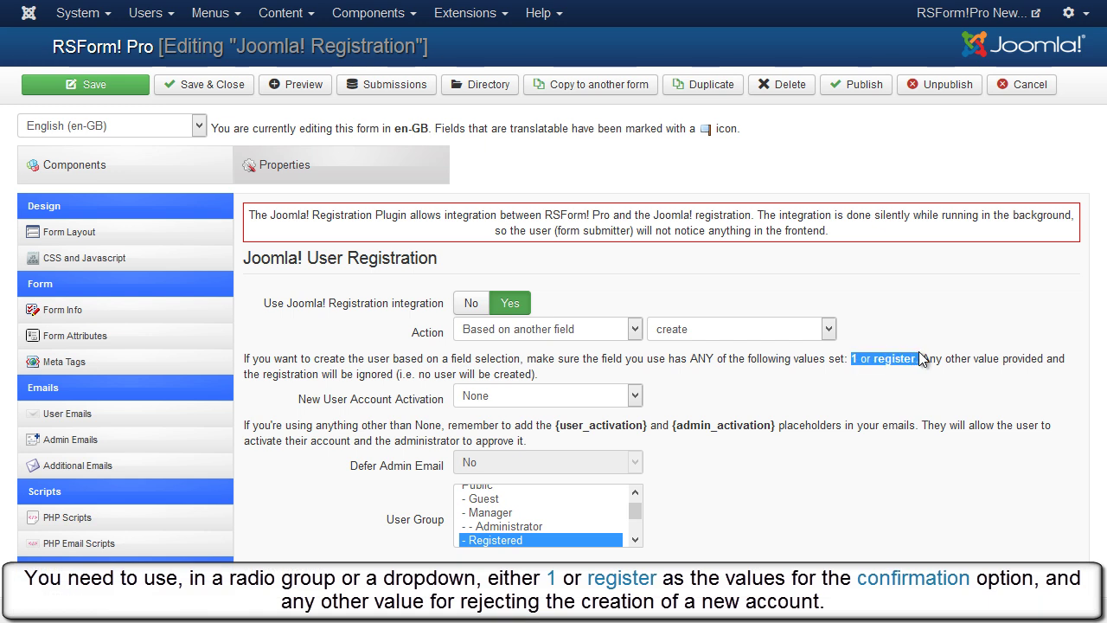
click(1044, 391)
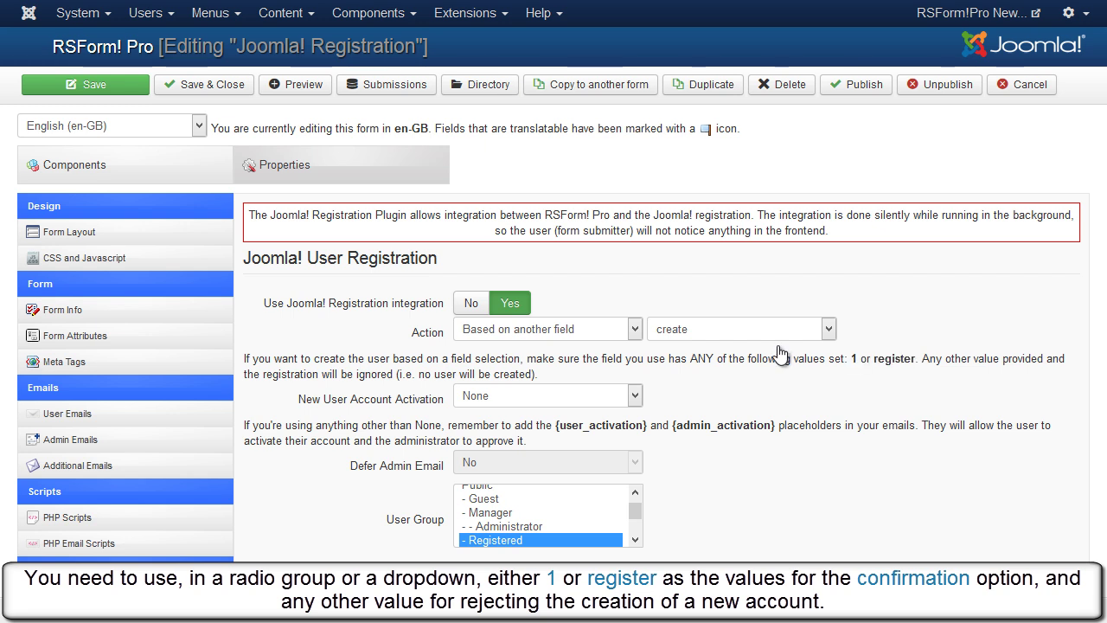
click(155, 179)
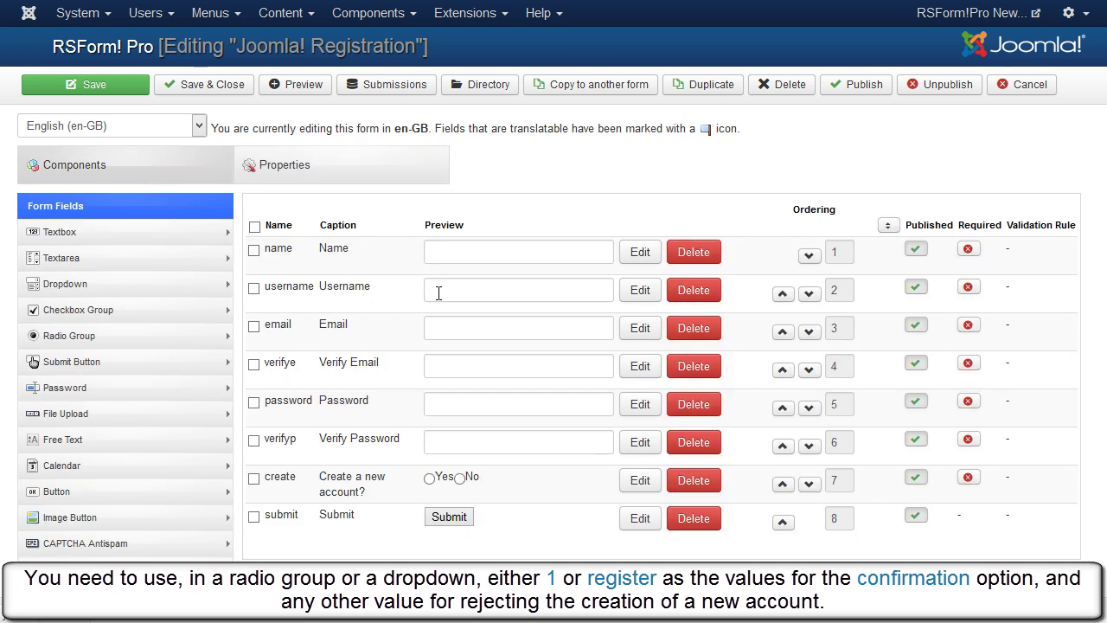
Change the create field's Yes item value from 1 to register and update the field
click(644, 487)
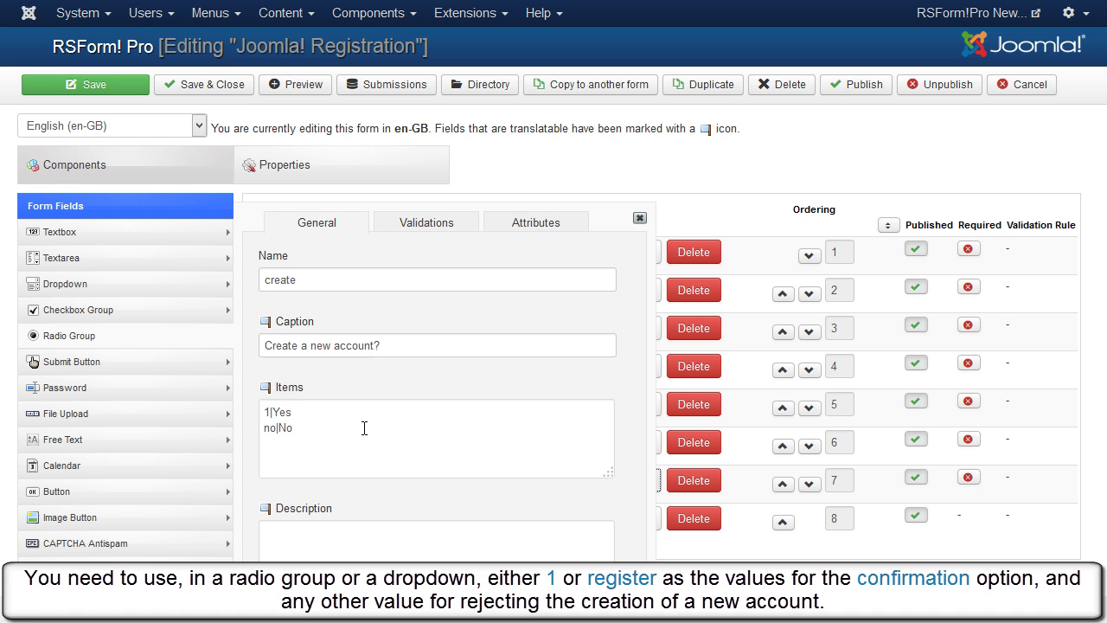
drag(271, 412, 262, 413)
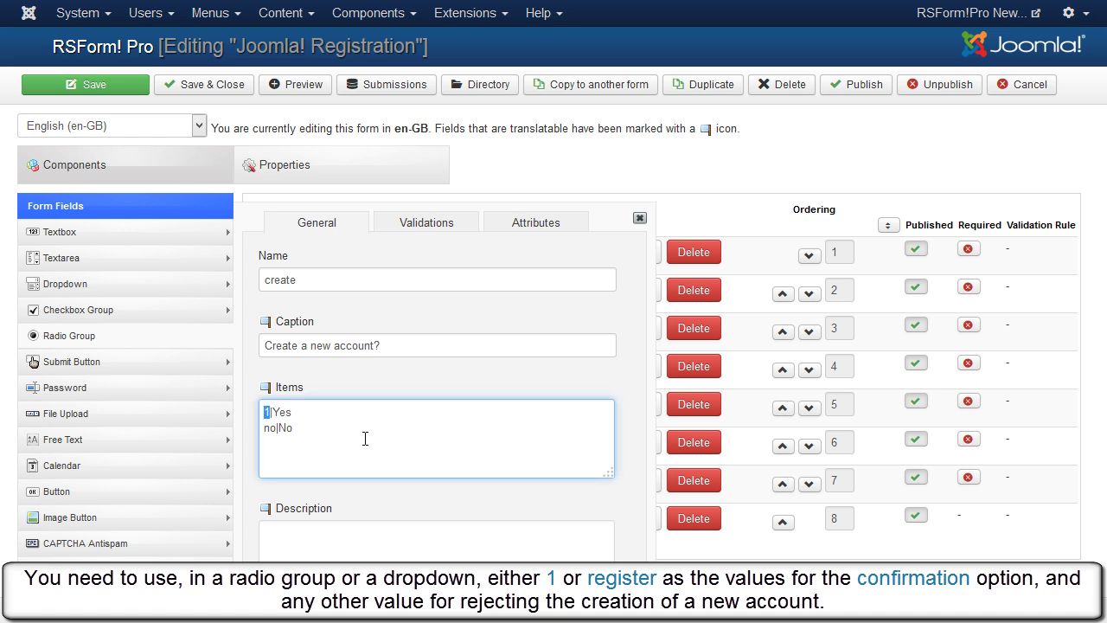
text(register)
scroll(380, 435, down, 2)
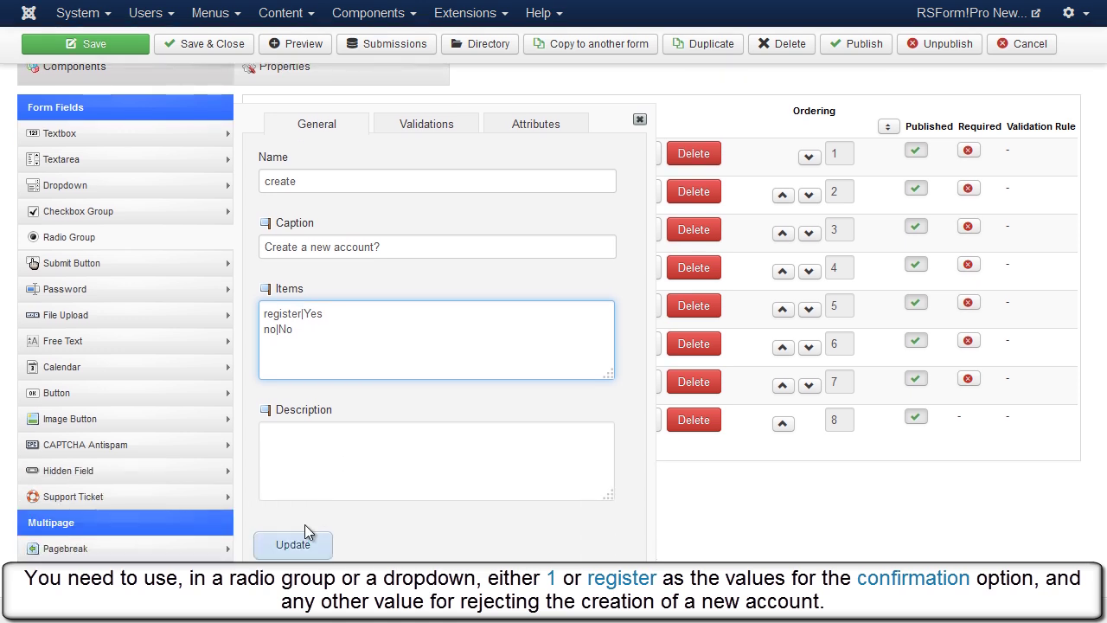
click(293, 545)
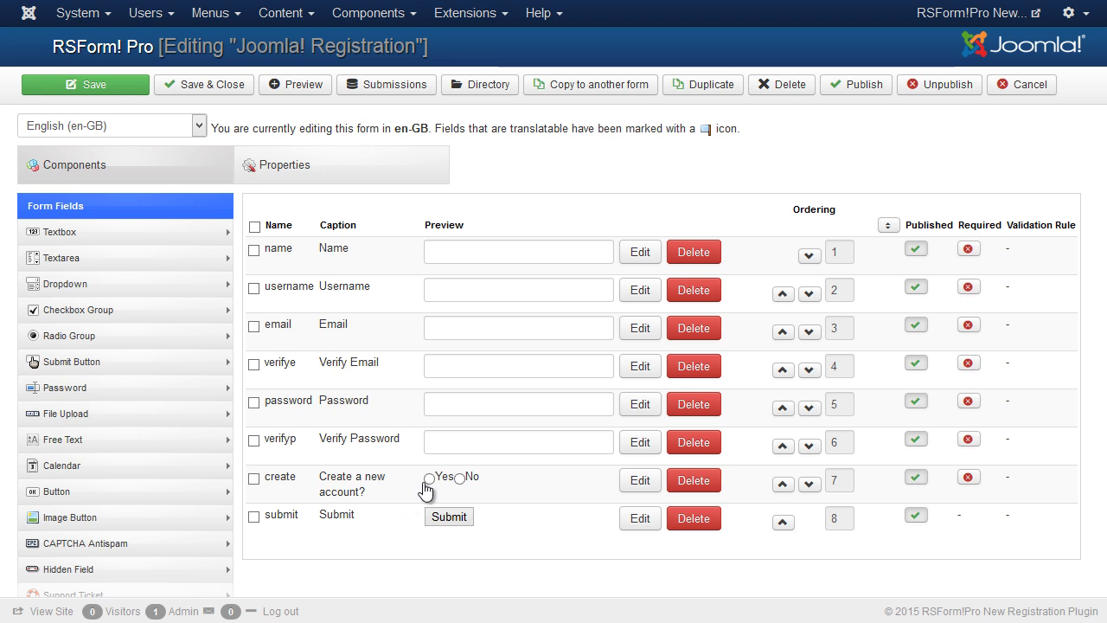
Enable registration integration, base creation on the create field, and require Admin activation
click(358, 173)
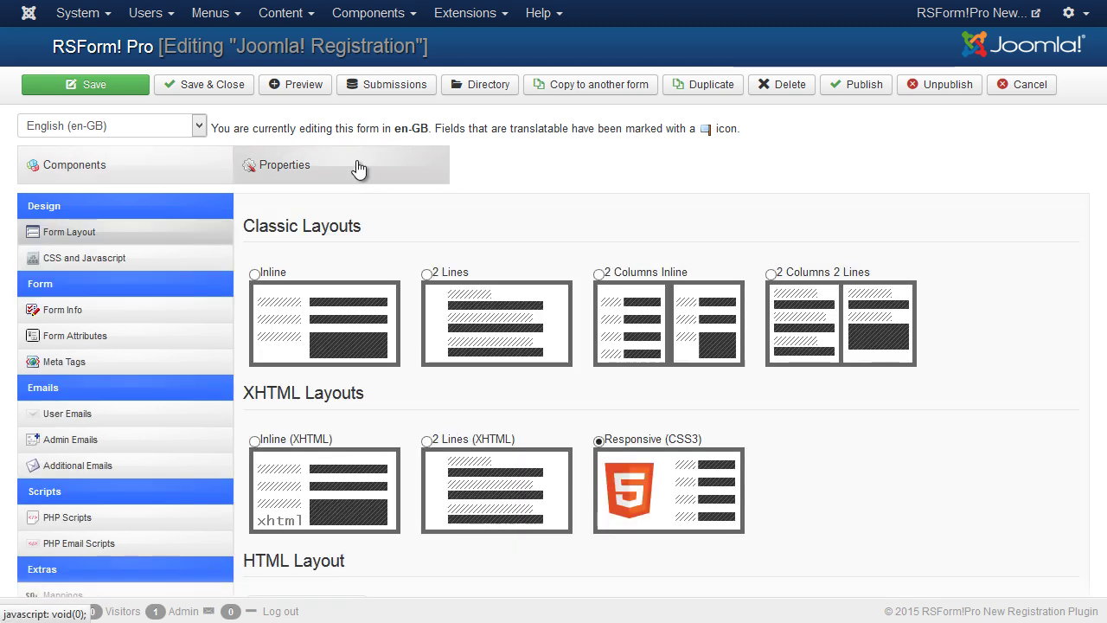
scroll(357, 177, down, 3)
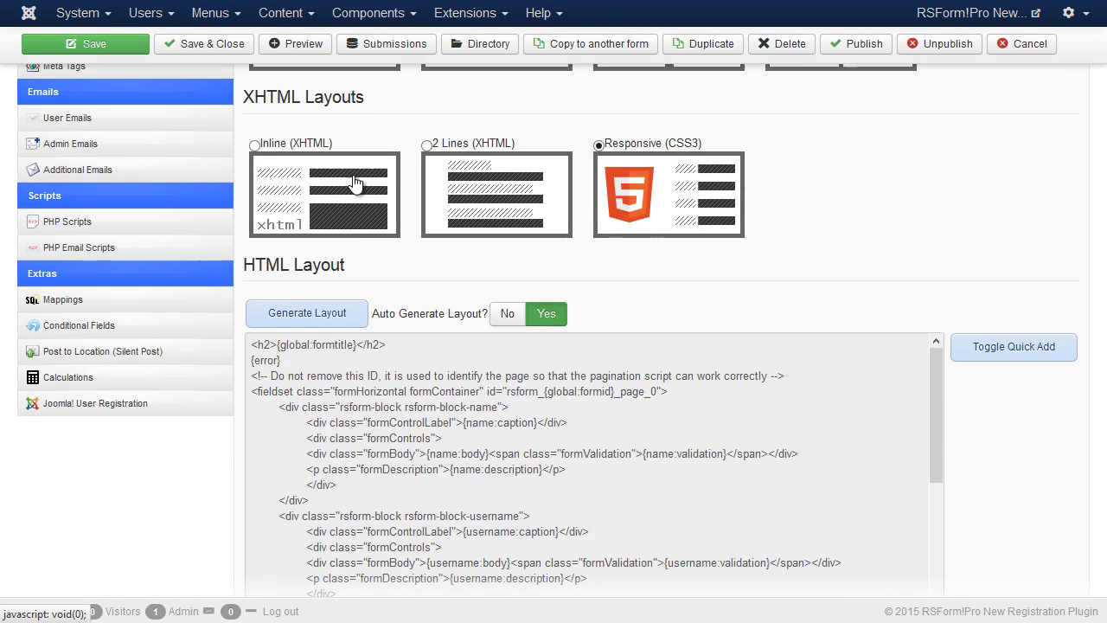
click(116, 412)
scroll(768, 399, up, 3)
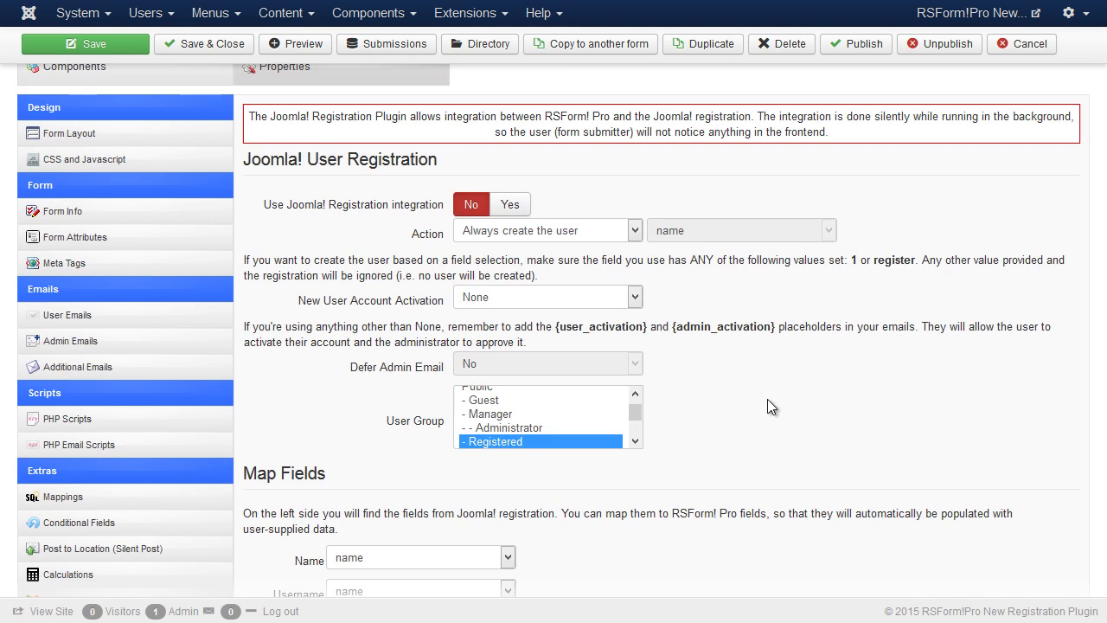
click(510, 205)
click(538, 230)
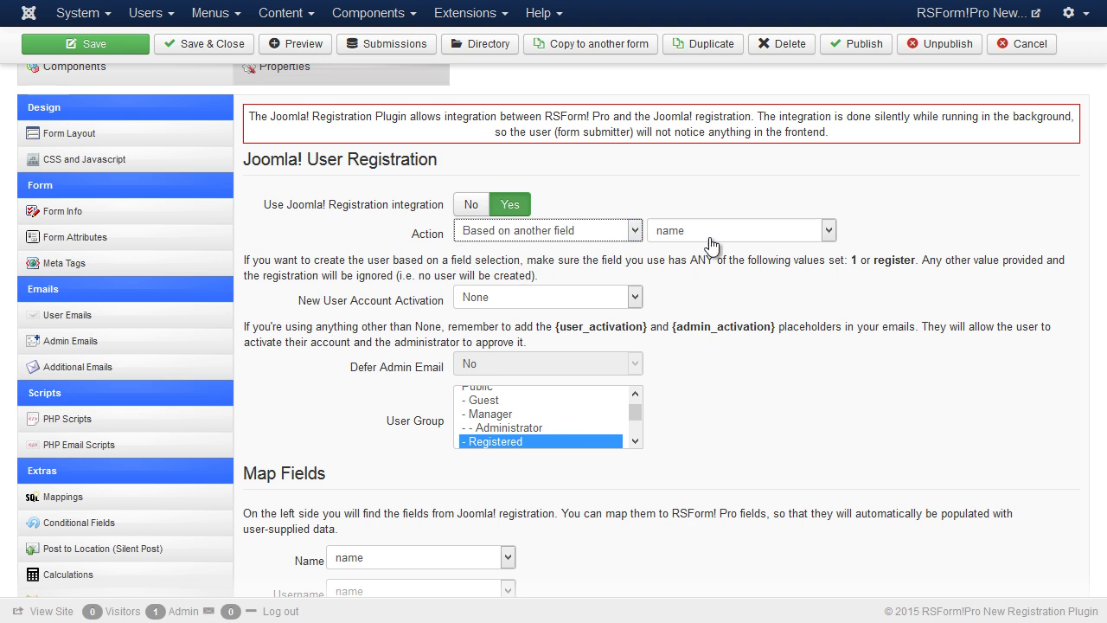
click(715, 232)
click(688, 334)
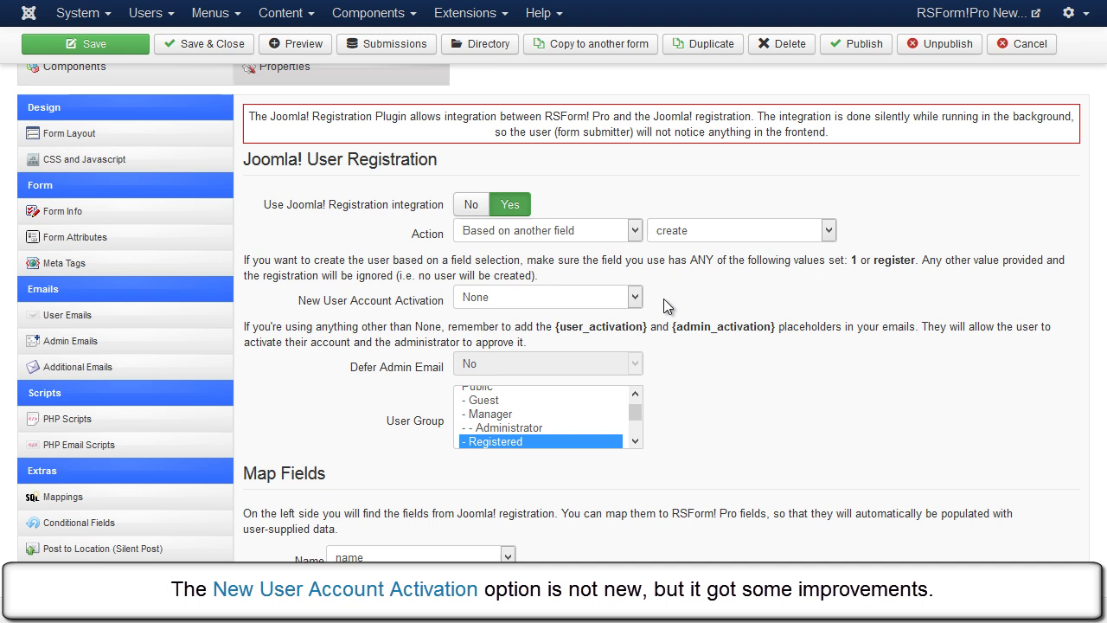
click(634, 298)
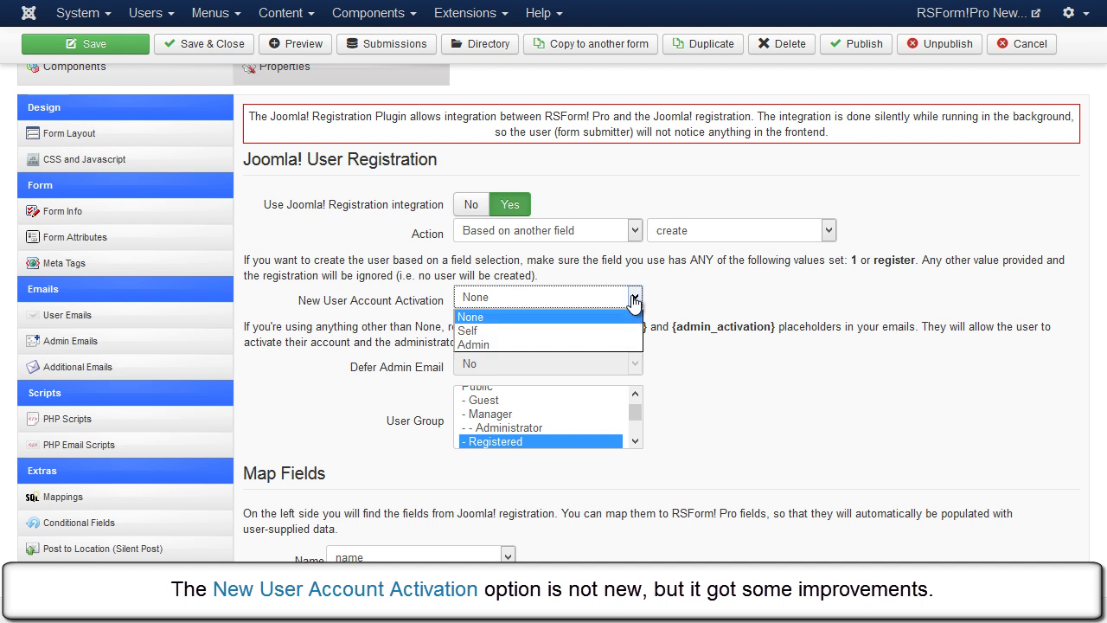
click(526, 344)
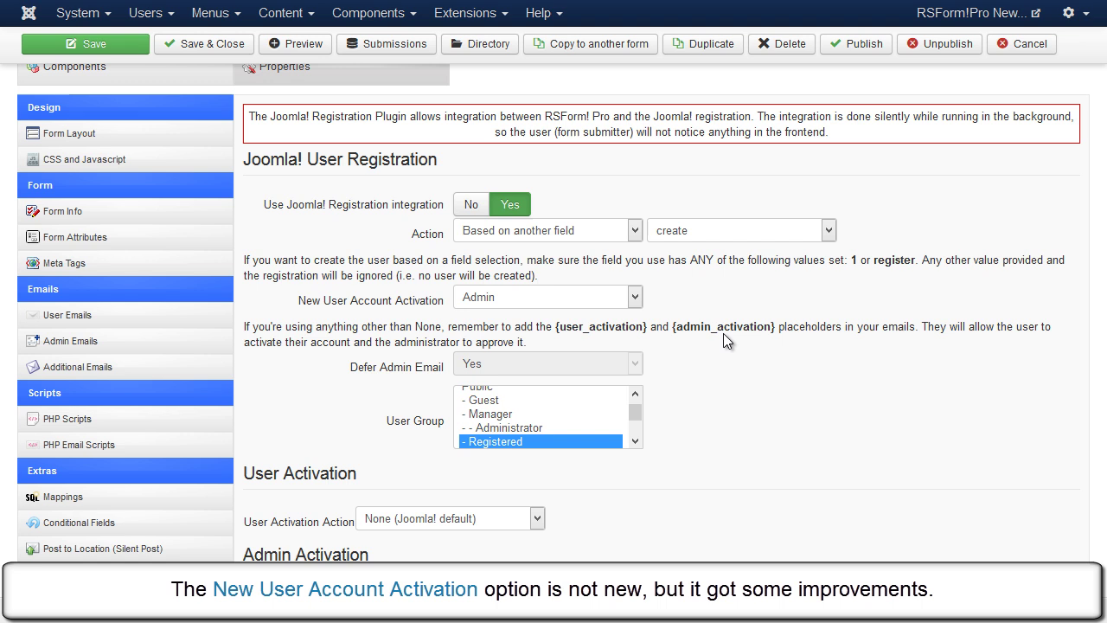
Review the Defer Admin Email setting further down the registration properties
scroll(724, 339, down, 2)
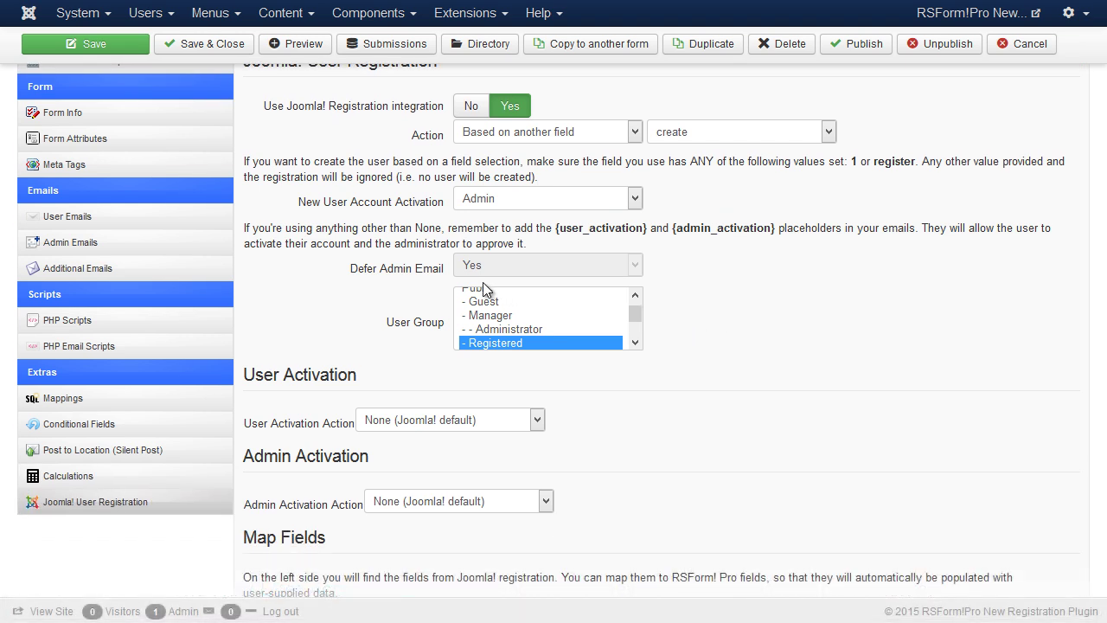
double_click(411, 270)
triple_click(412, 270)
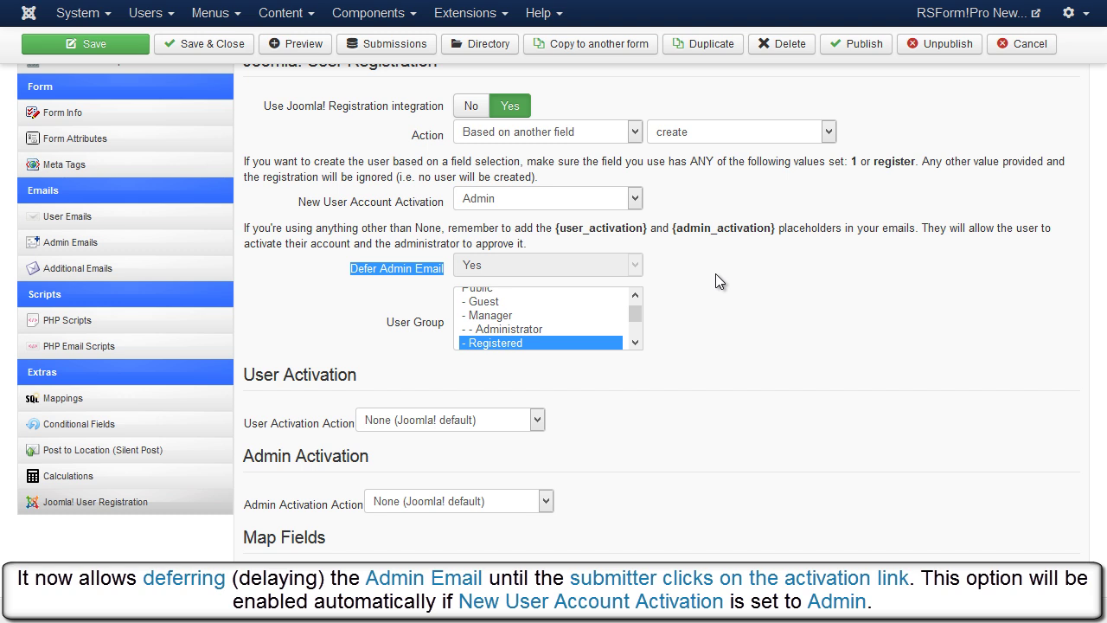
click(716, 273)
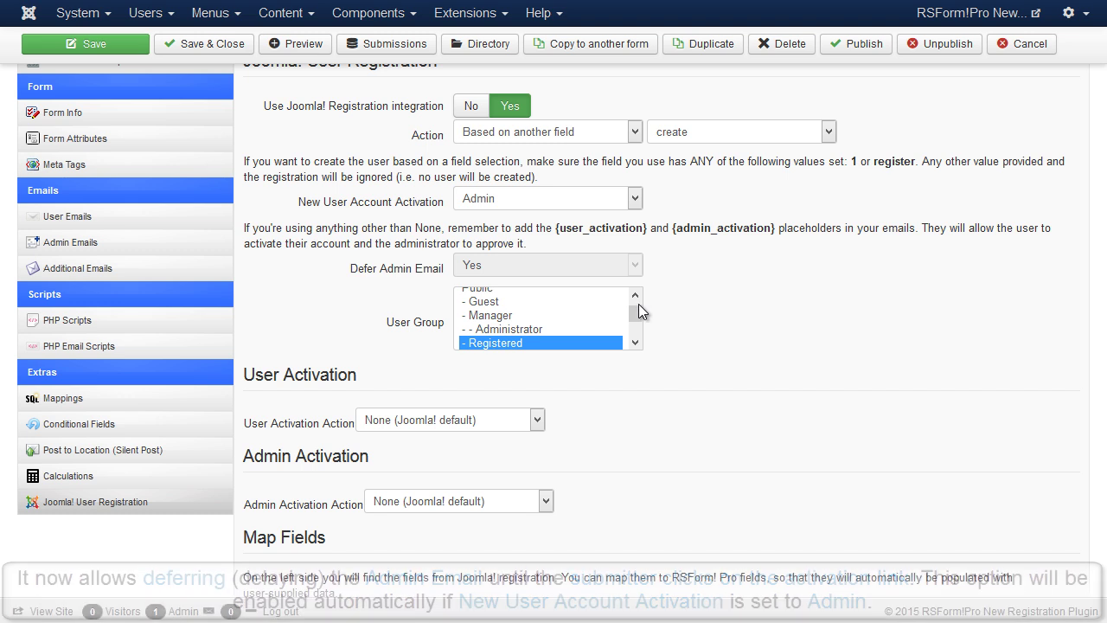
mouse_move(636, 312)
mouse_down()
mouse_move(636, 328)
mouse_move(639, 316)
mouse_up()
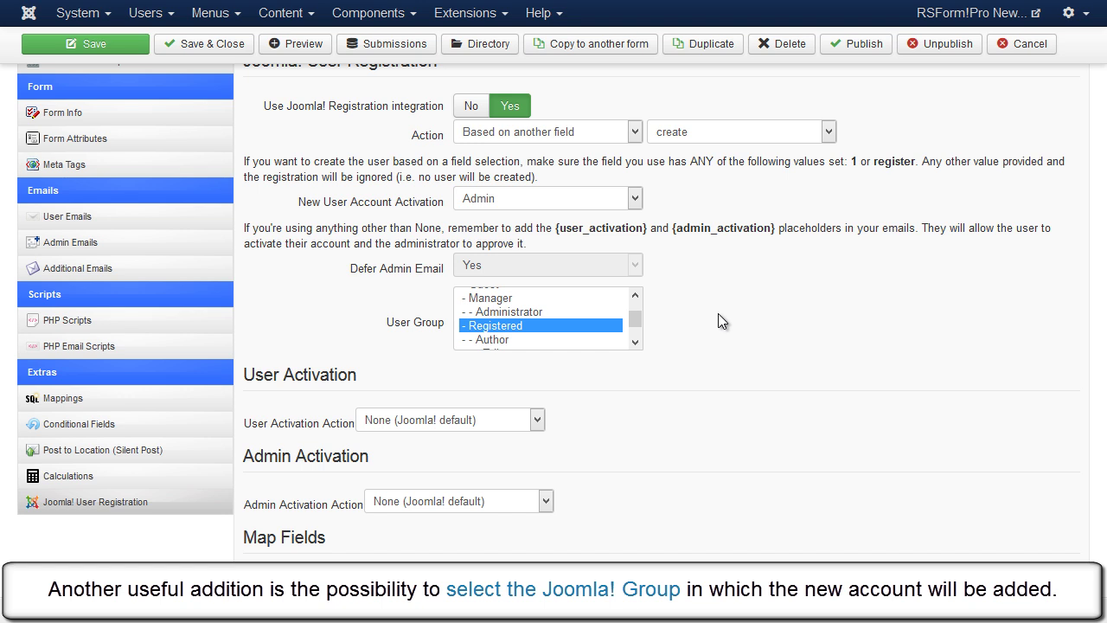
scroll(718, 322, down, 1)
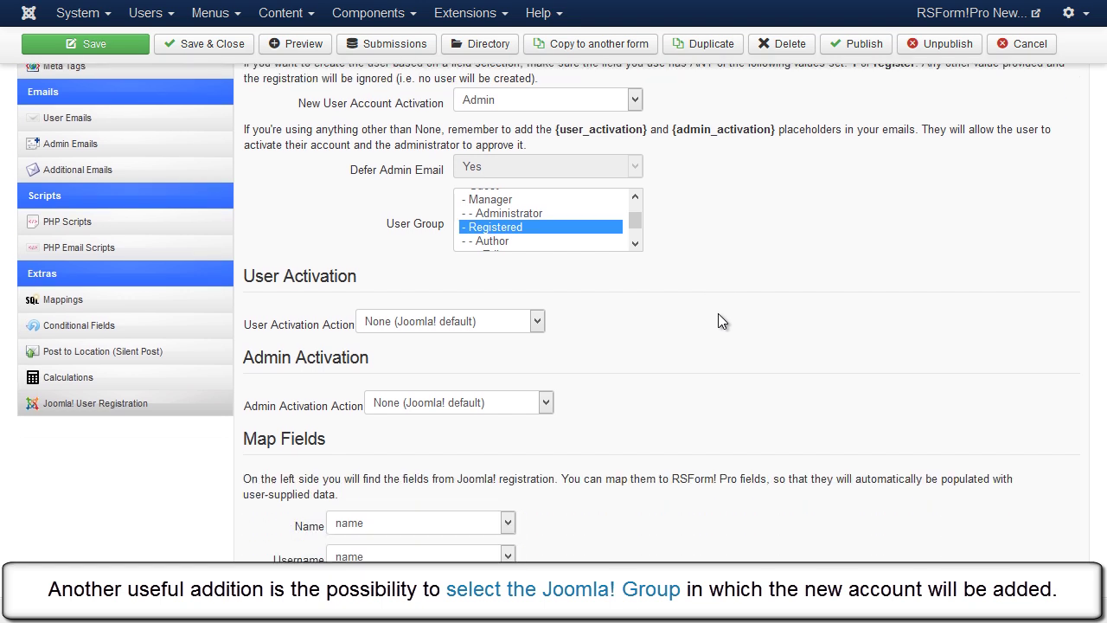
click(533, 325)
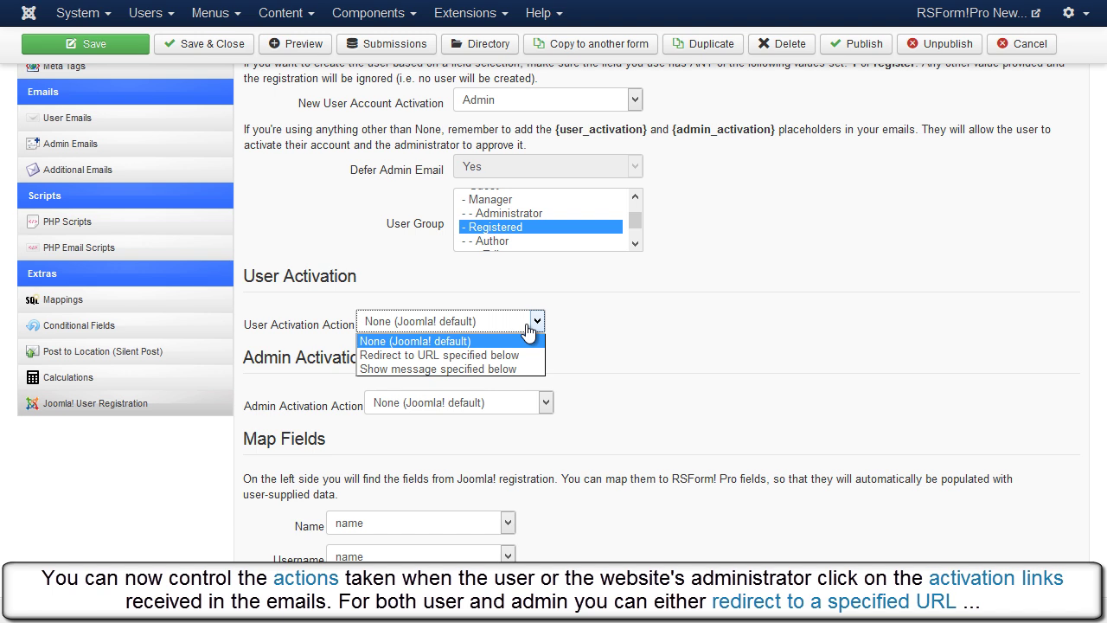
Set User Activation Action to redirect to the pasted /RSFPNewReg/index.php/about URL
click(514, 356)
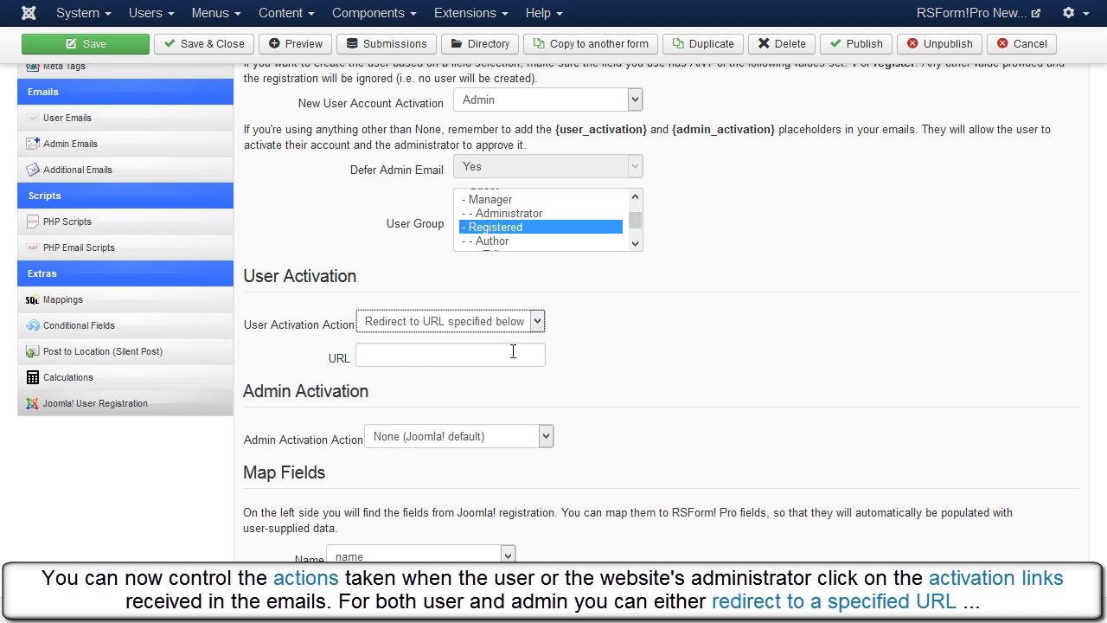
click(500, 354)
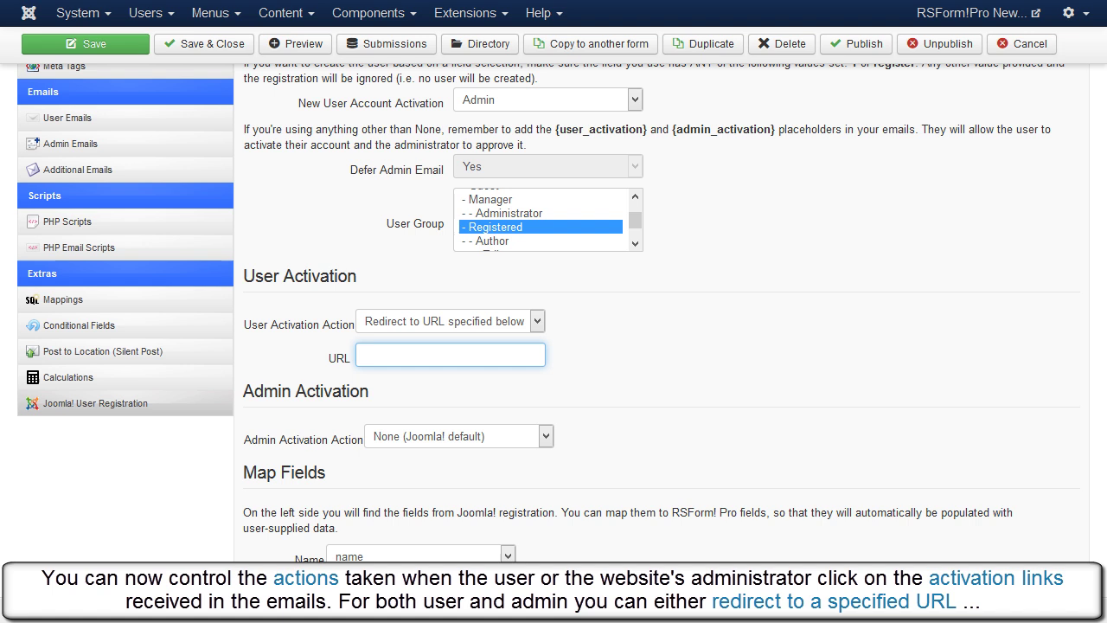
click(623, 296)
key(Tab)
key(ctrl+v)
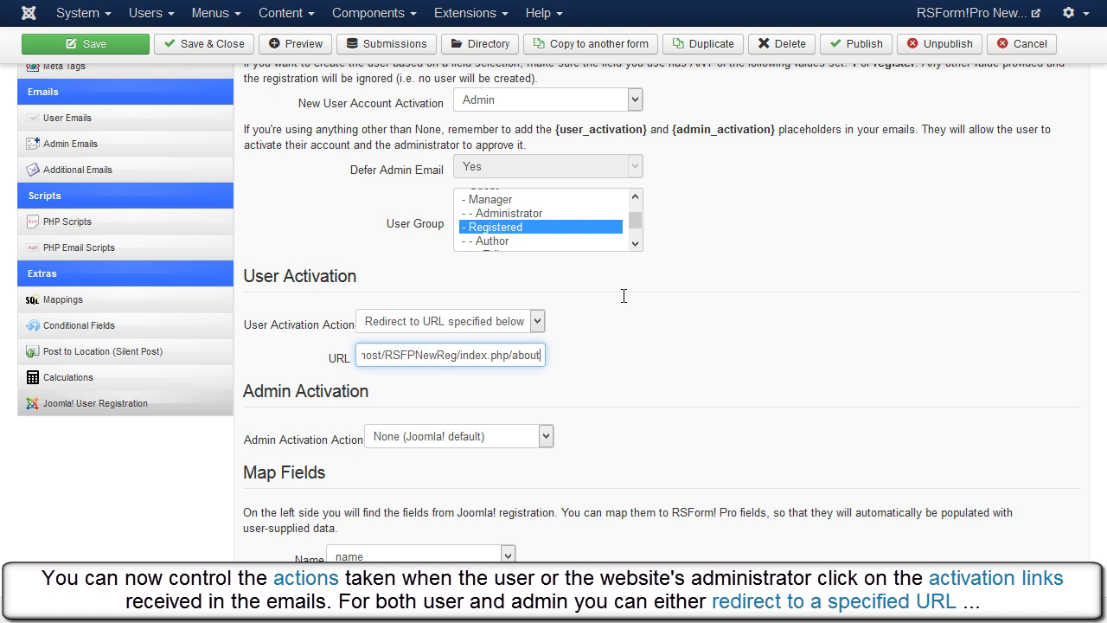
drag(512, 355, 602, 367)
click(712, 365)
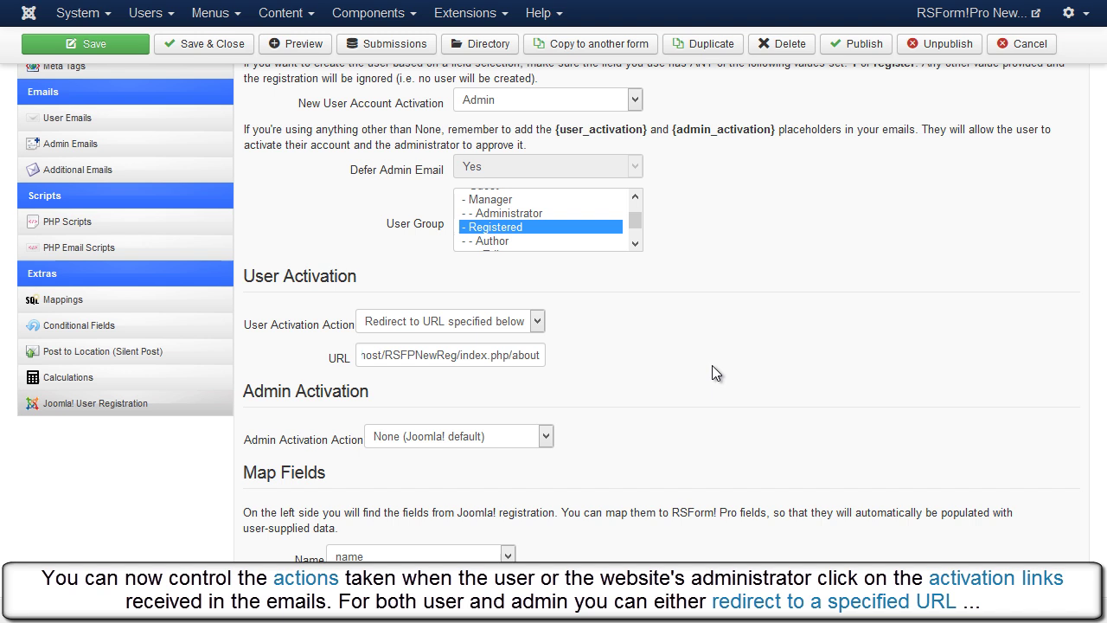
scroll(712, 365, down, 2)
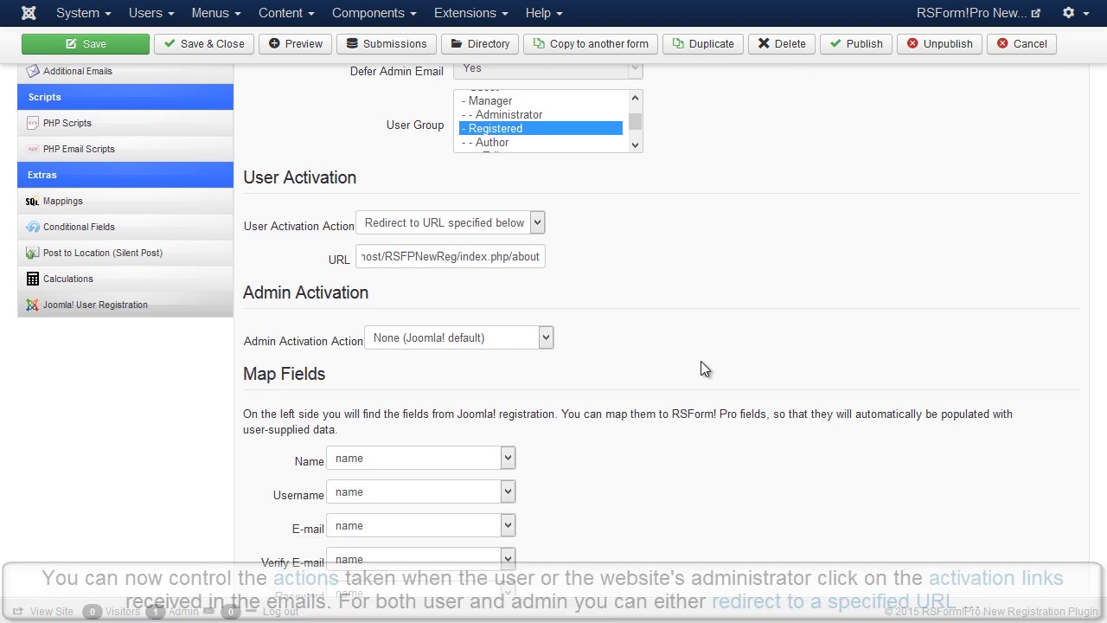
Set the Admin Activation Action to show a custom message
click(542, 342)
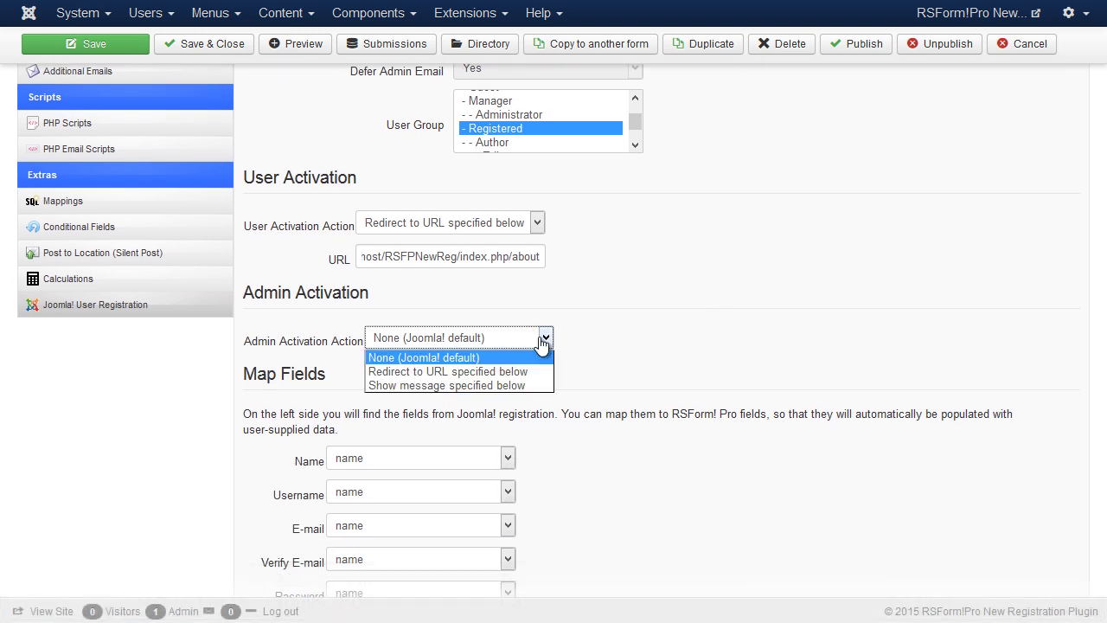
click(502, 386)
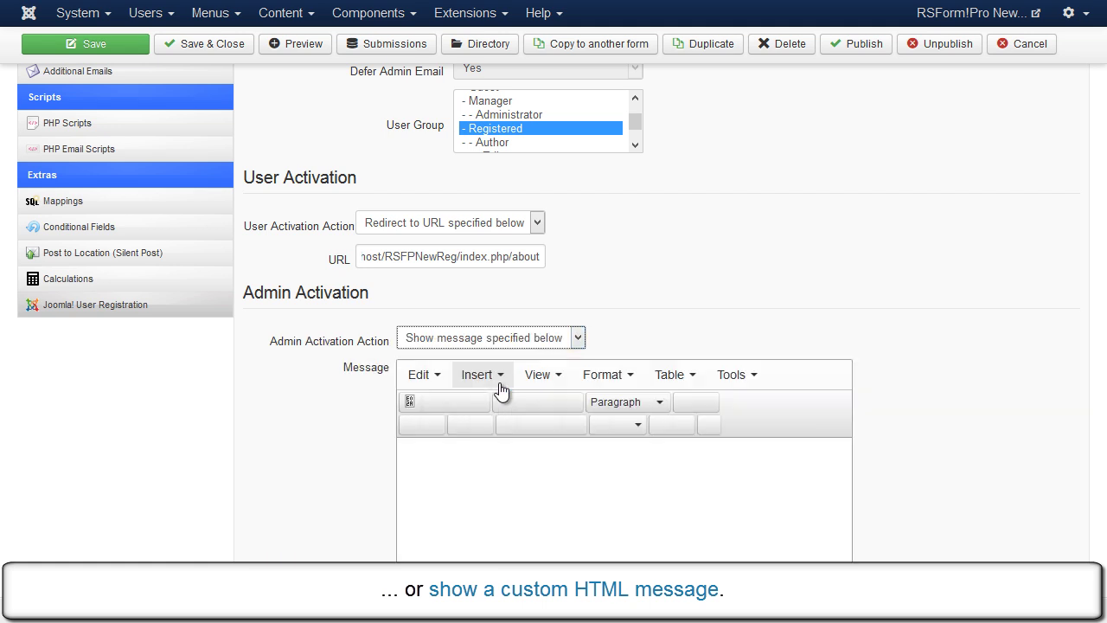
scroll(709, 290, down, 1)
scroll(709, 286, down, 2)
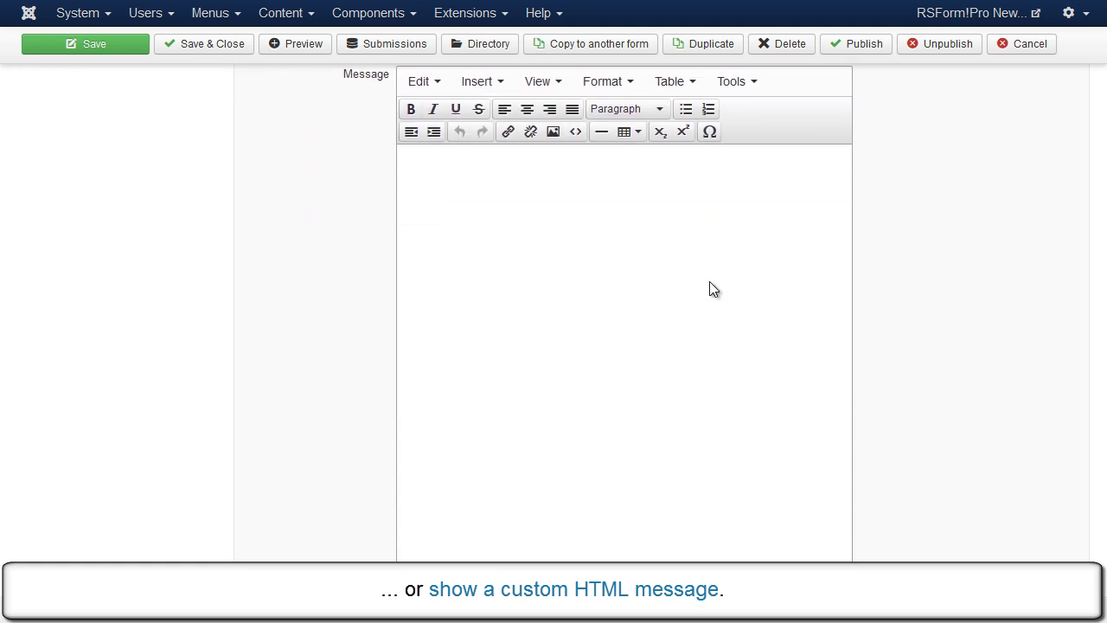
scroll(709, 281, up, 1)
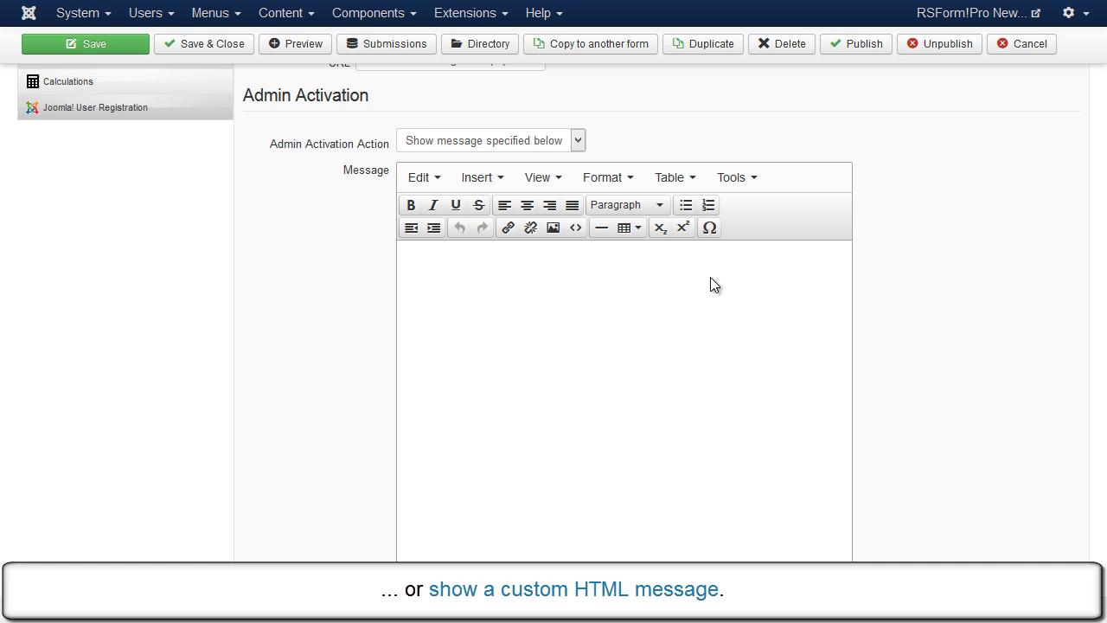
Enter <p>Account activated!</p> as the admin activation message's HTML source
click(734, 179)
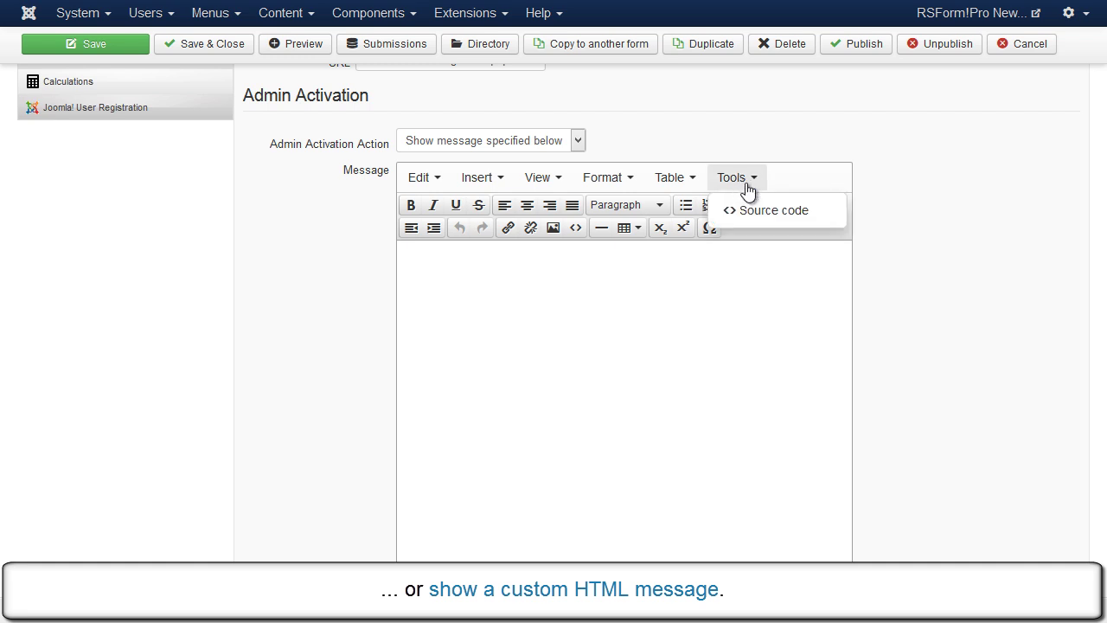
click(770, 216)
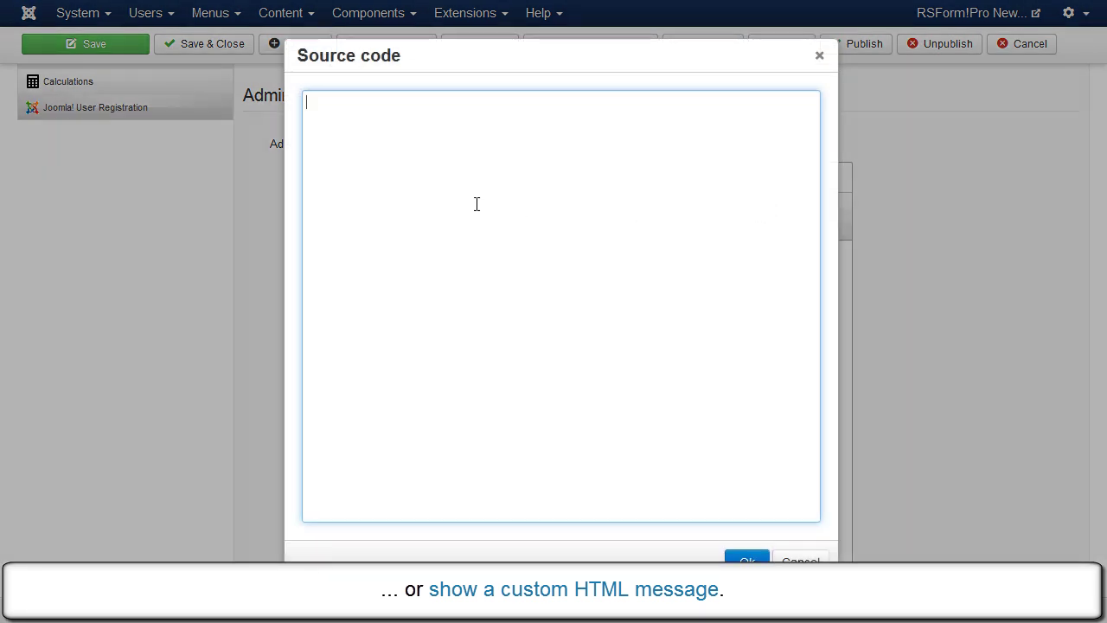
text(<><>)
text(p)
key(Right)
key(Right)
text(/p)
key(Left)
text(Account activated!)
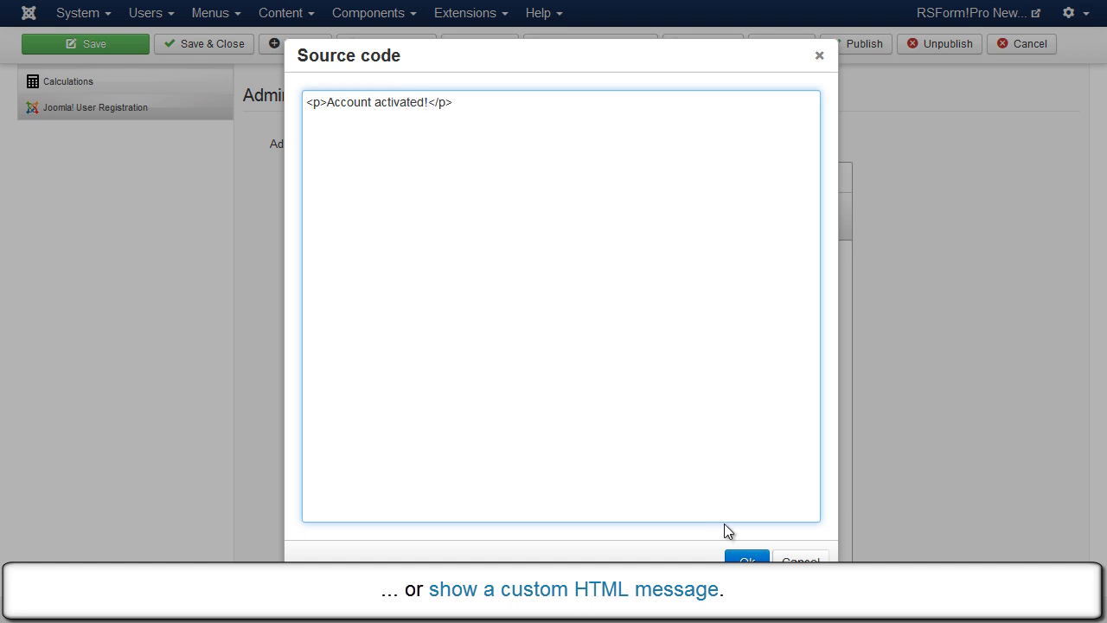
click(746, 561)
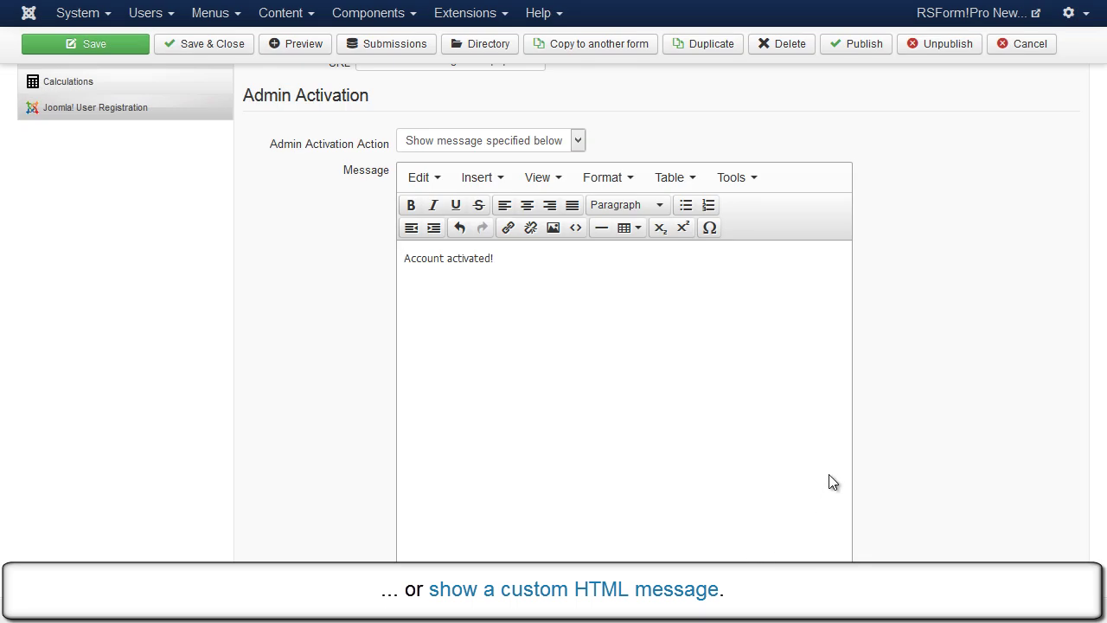
scroll(937, 287, down, 5)
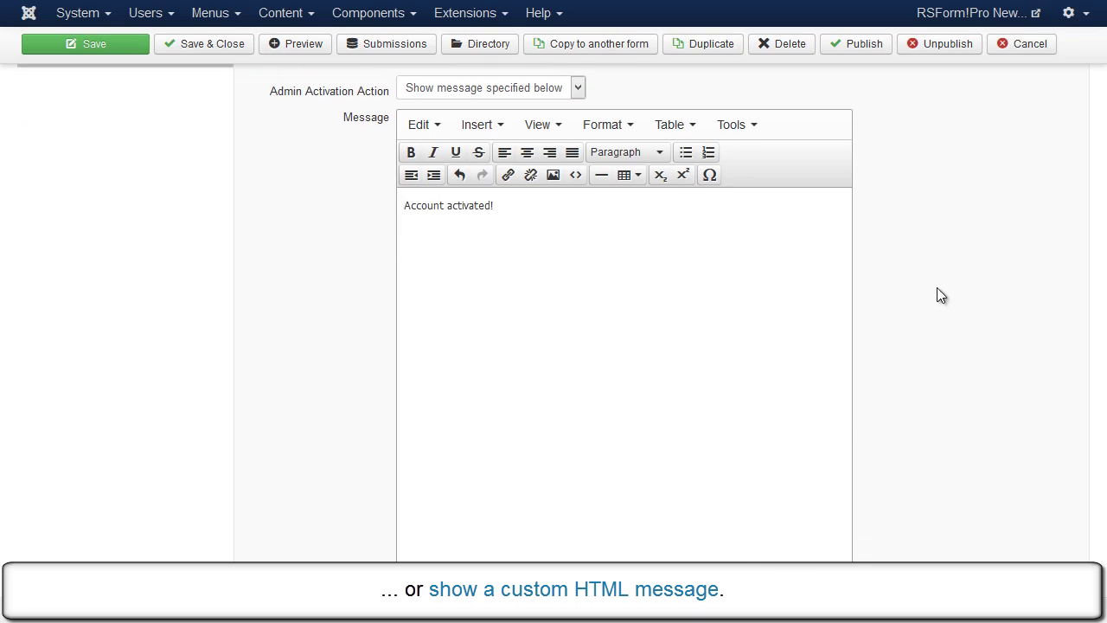
scroll(937, 295, down, 3)
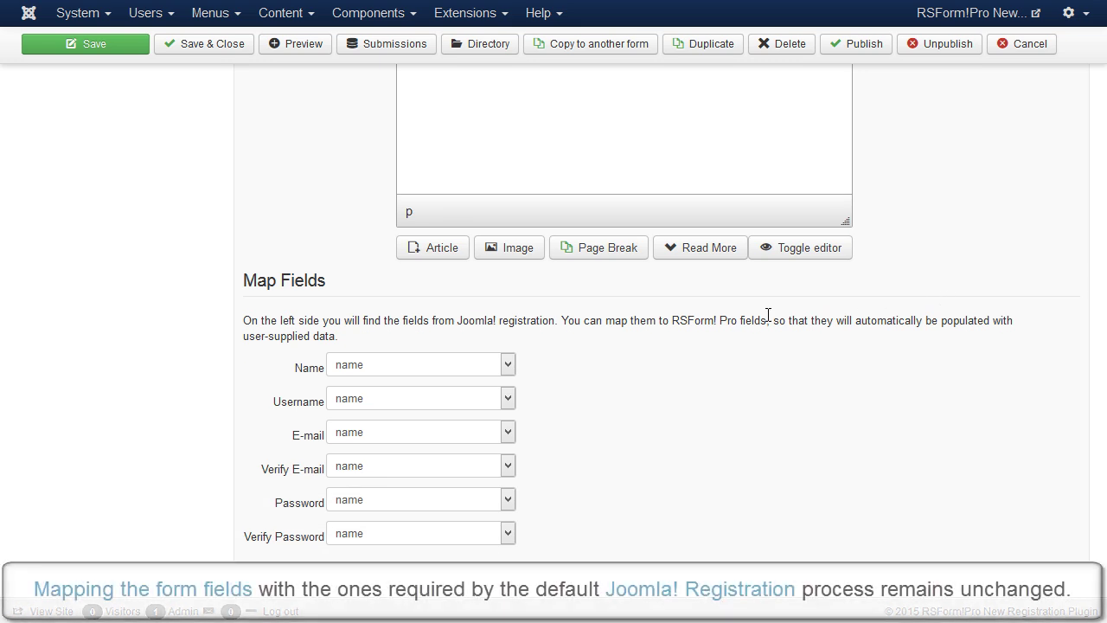
Map Username, E-mail, Verify E-mail, Password and Verify Password to username, email, verifye, password and verifyp
click(415, 404)
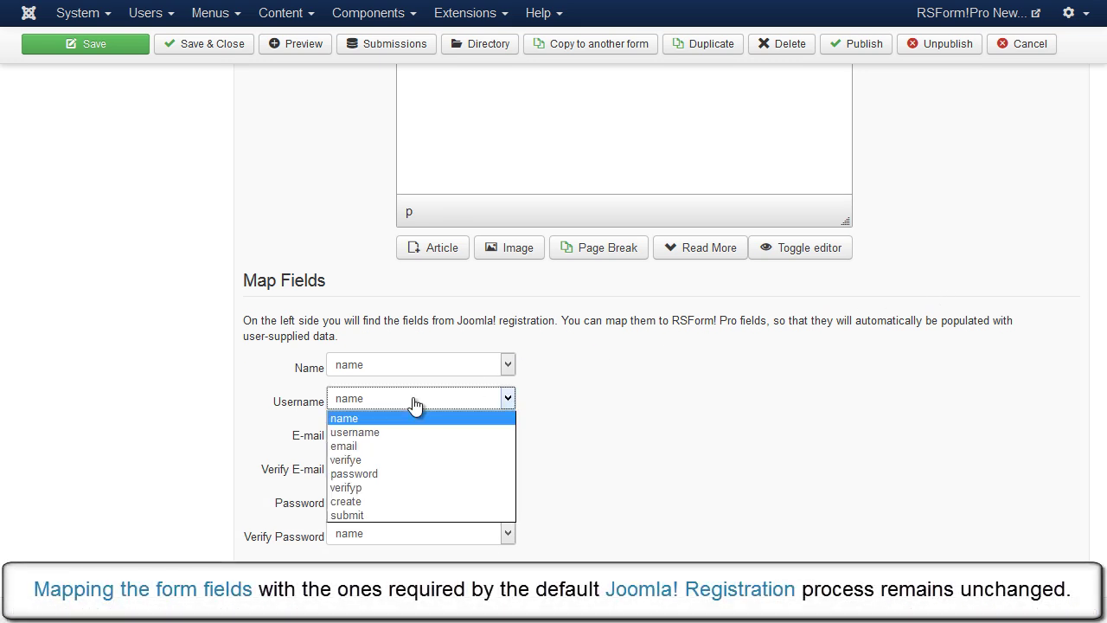
click(383, 433)
click(384, 436)
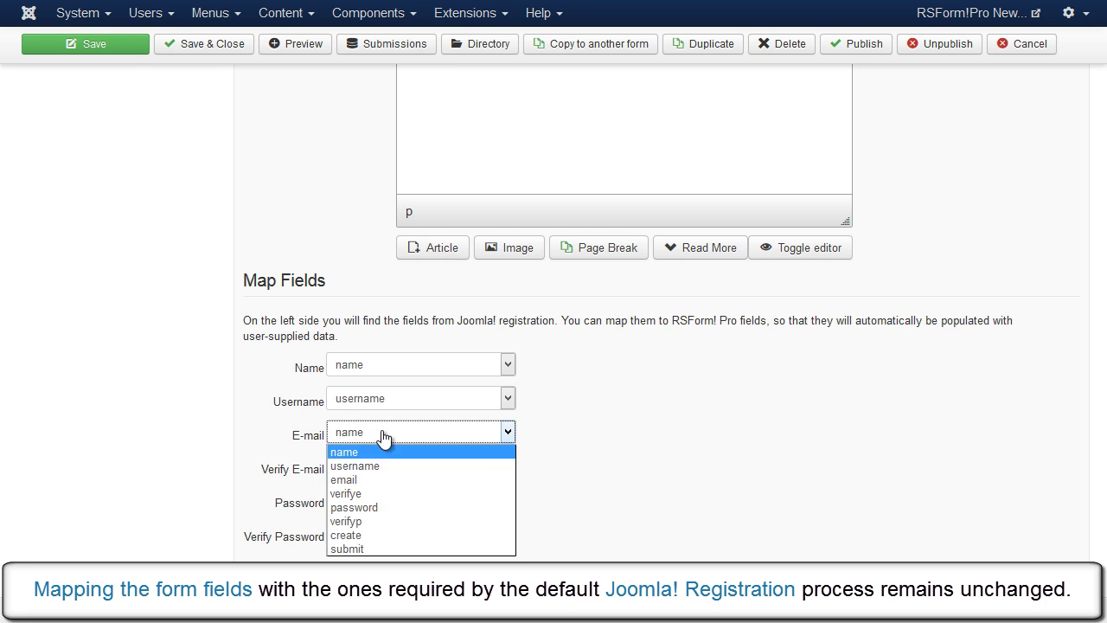
click(375, 480)
click(376, 472)
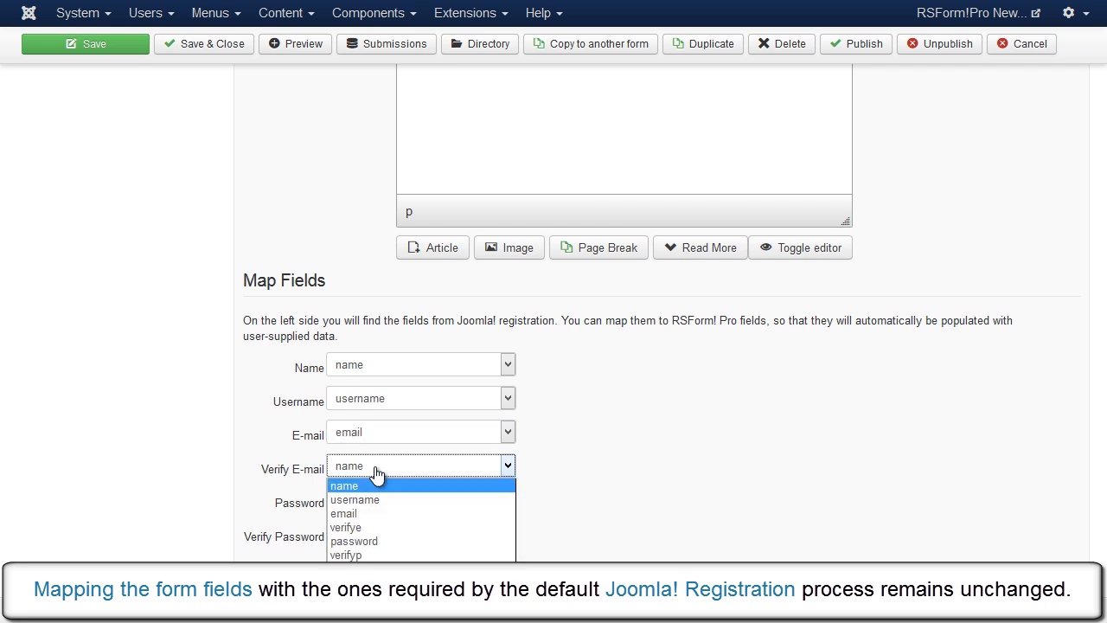
click(364, 529)
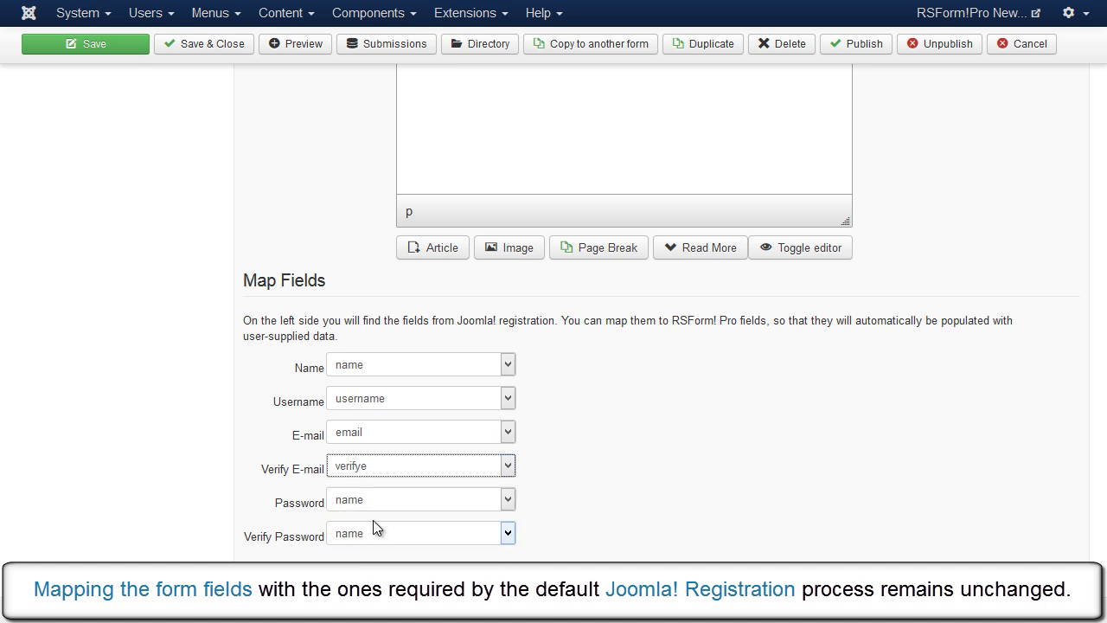
click(415, 505)
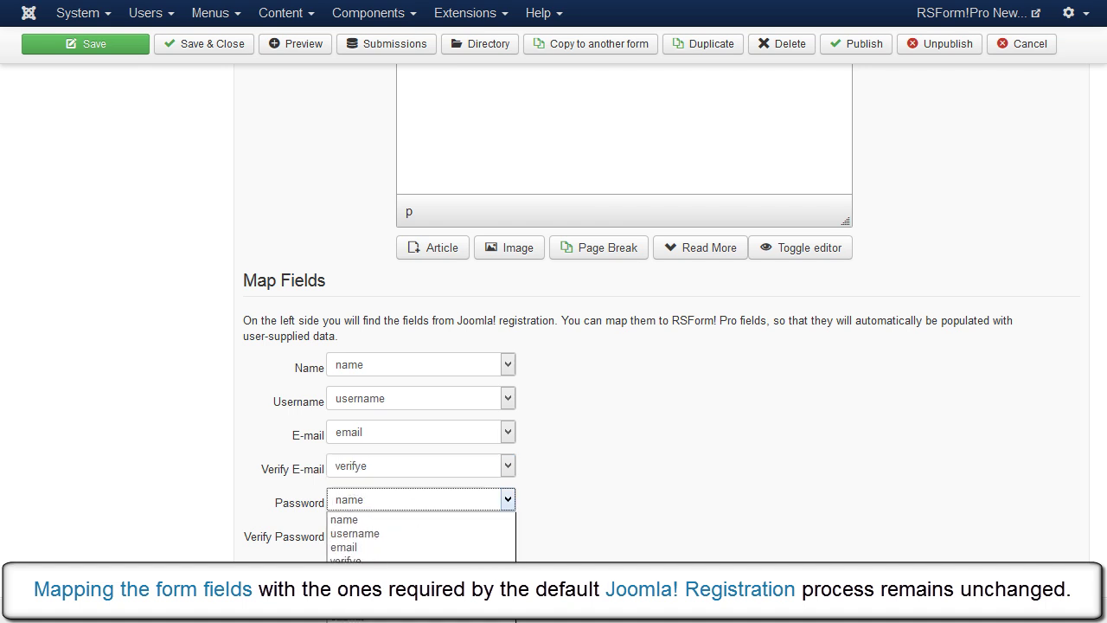
click(363, 574)
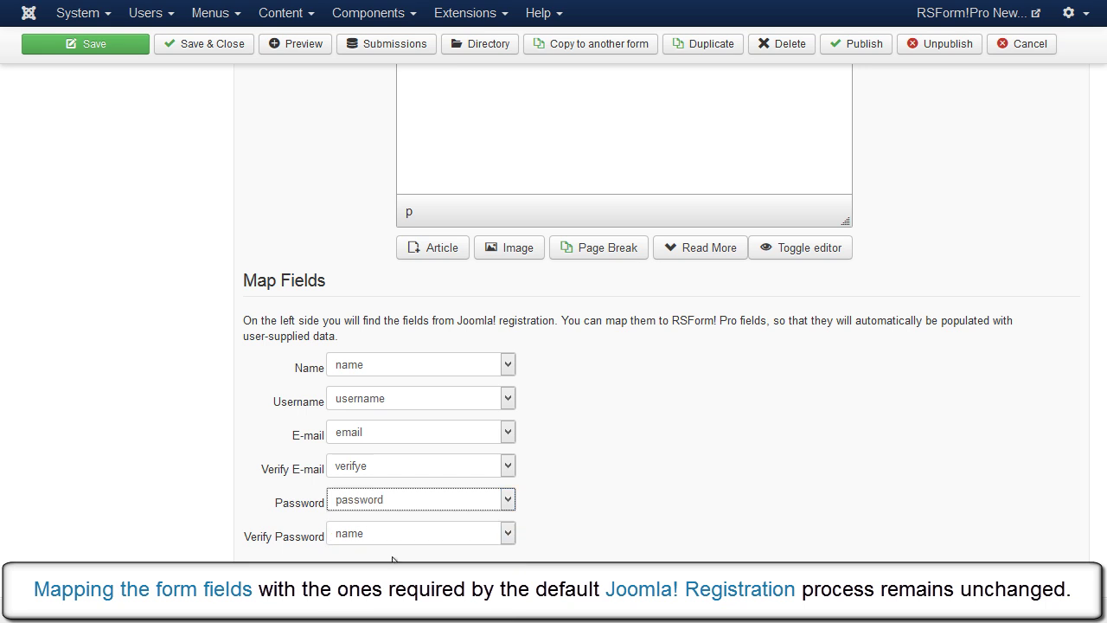
click(397, 534)
click(374, 619)
scroll(668, 490, up, 5)
Save the Joomla! Registration form settings
scroll(668, 496, up, 5)
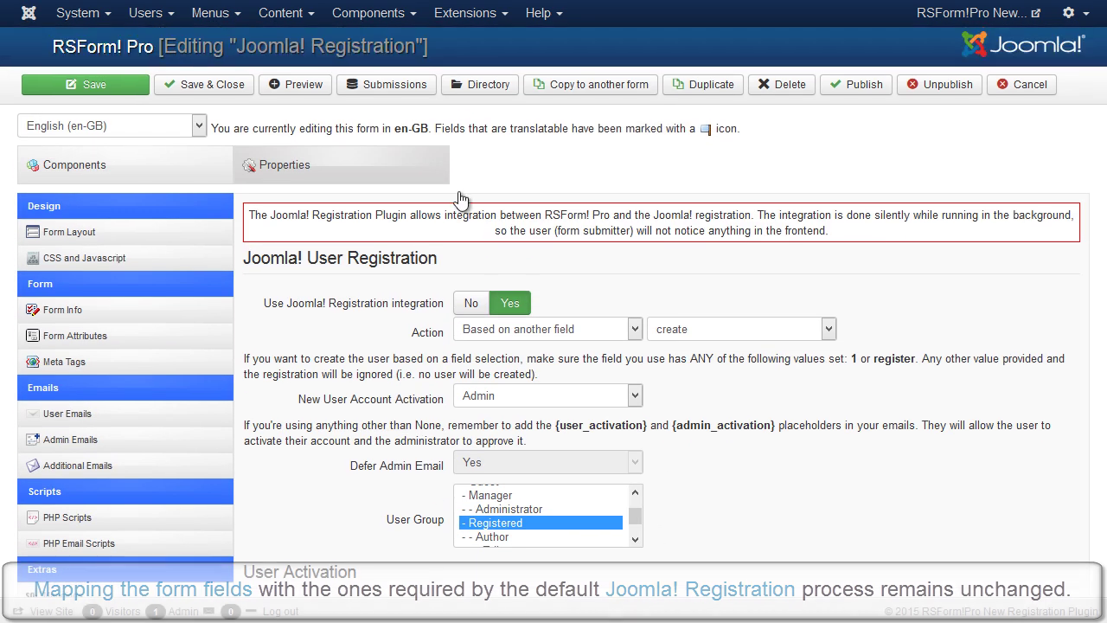
click(78, 84)
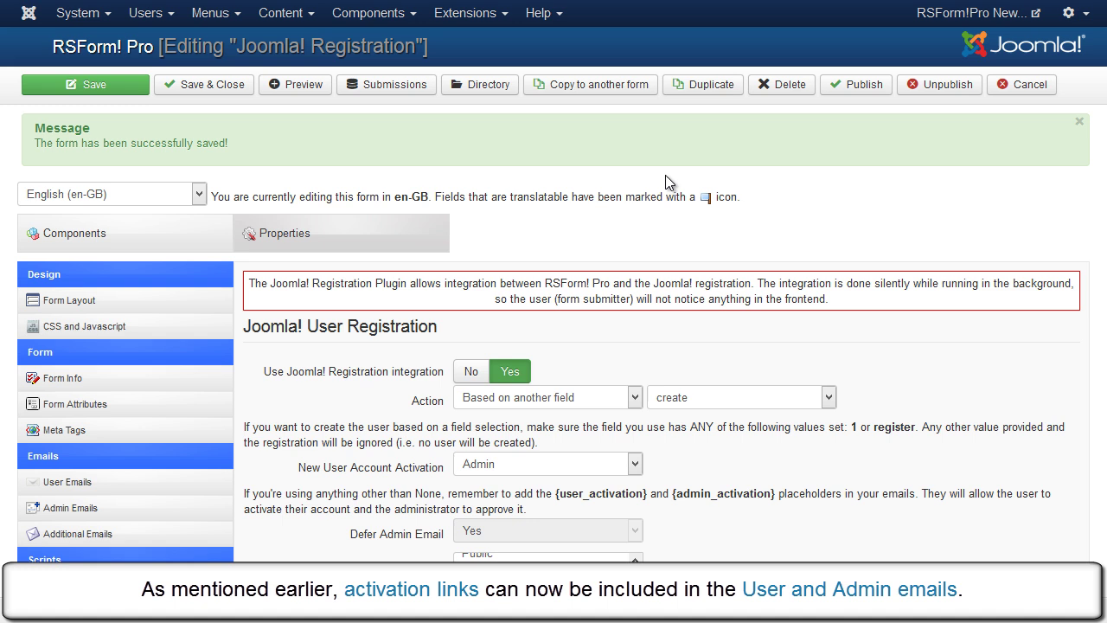
scroll(670, 172, down, 3)
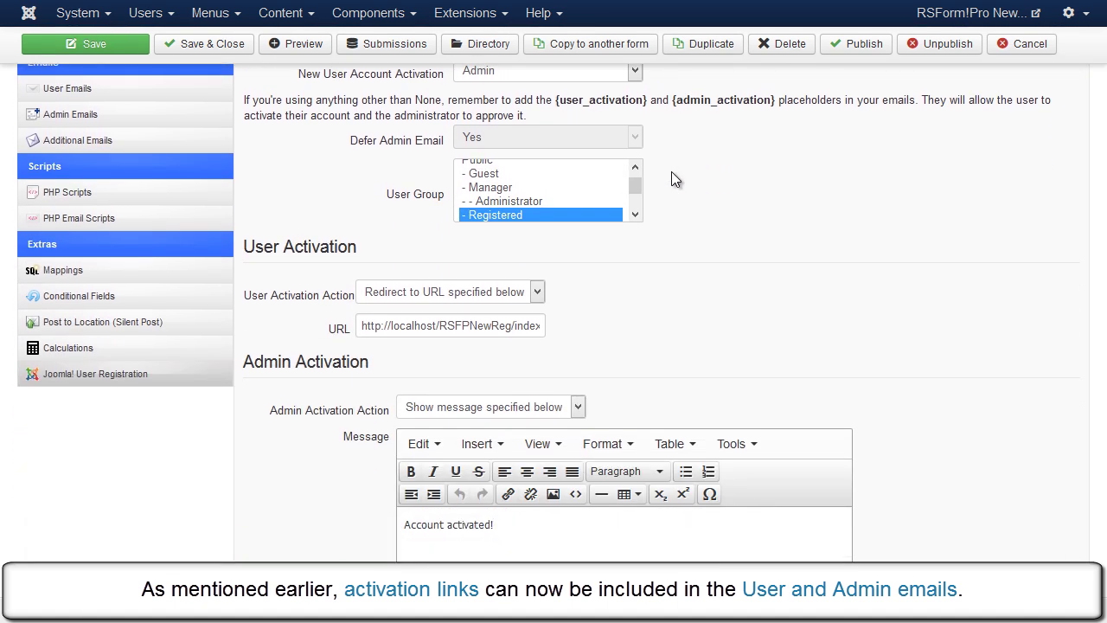
Copy the {user_activation} placeholder from the activation notice
scroll(671, 171, up, 3)
scroll(671, 171, up, 1)
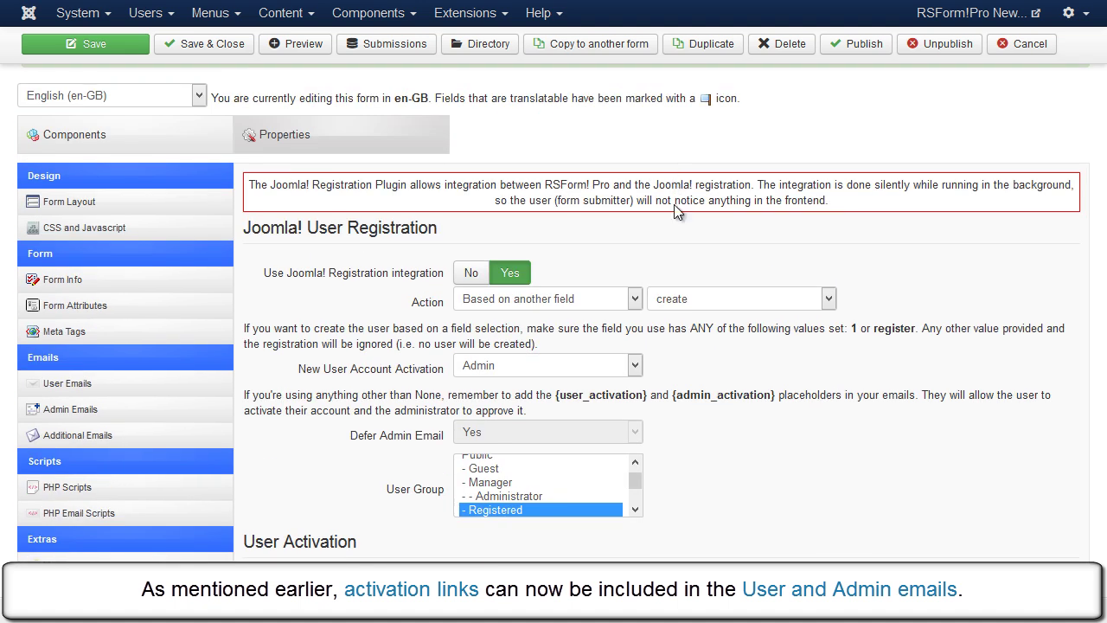
drag(556, 395, 641, 395)
right_click(640, 394)
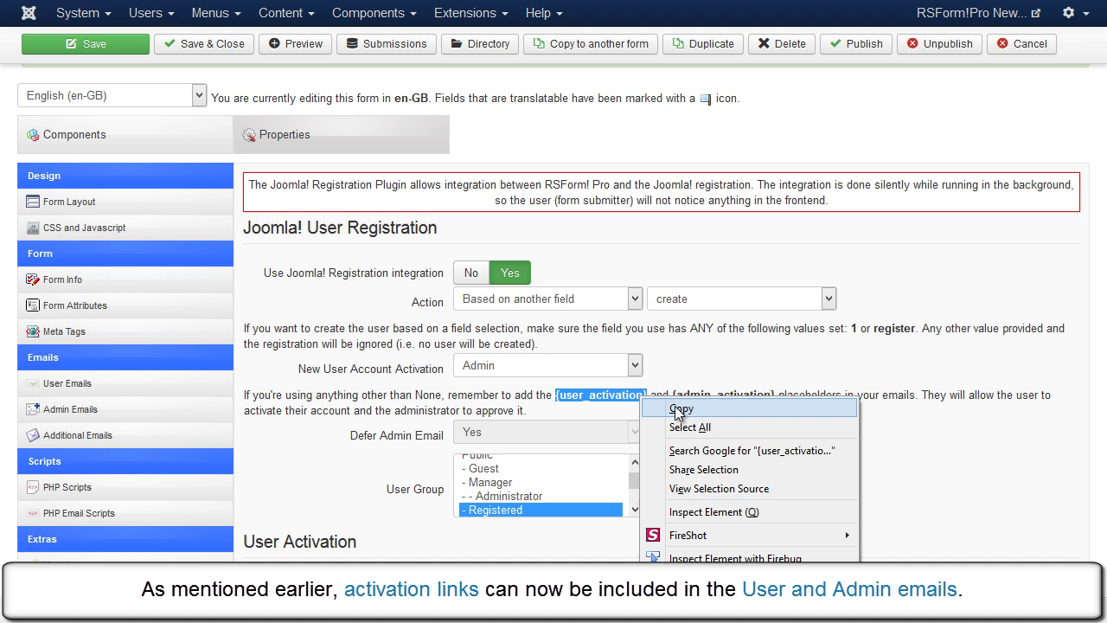
click(677, 410)
click(716, 381)
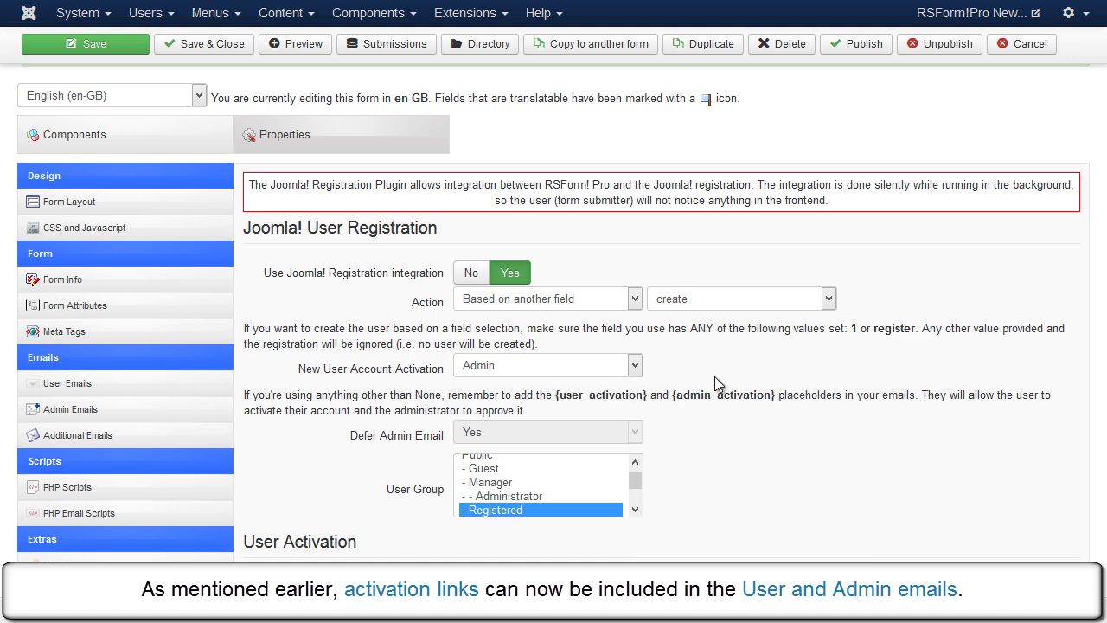
In User Emails, set the recipient (To) to {email:value}
click(108, 386)
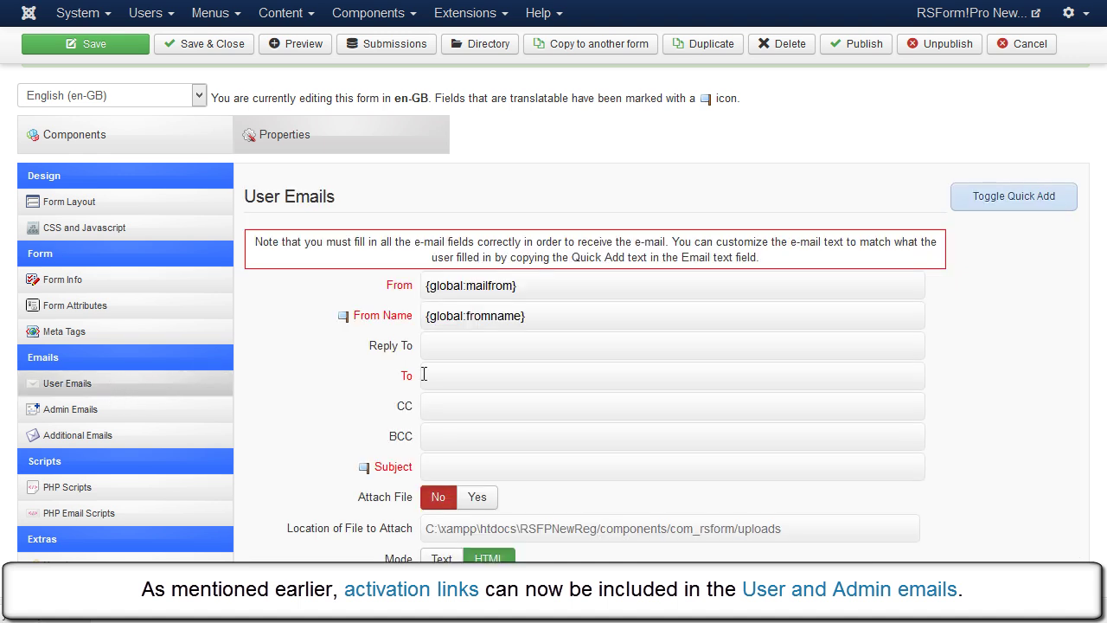
click(538, 377)
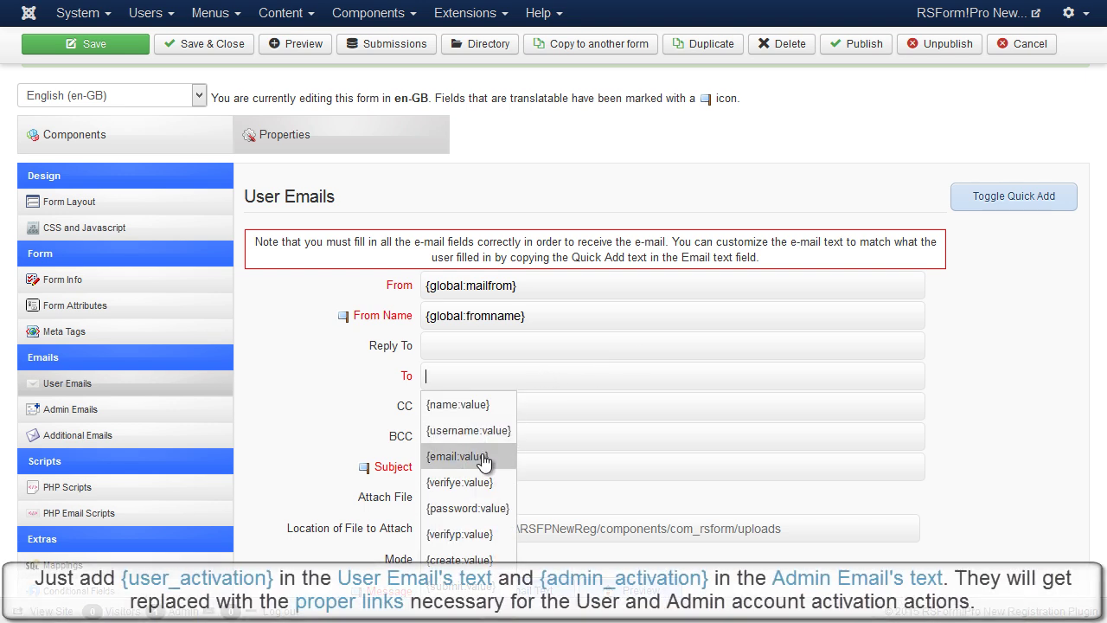
click(483, 458)
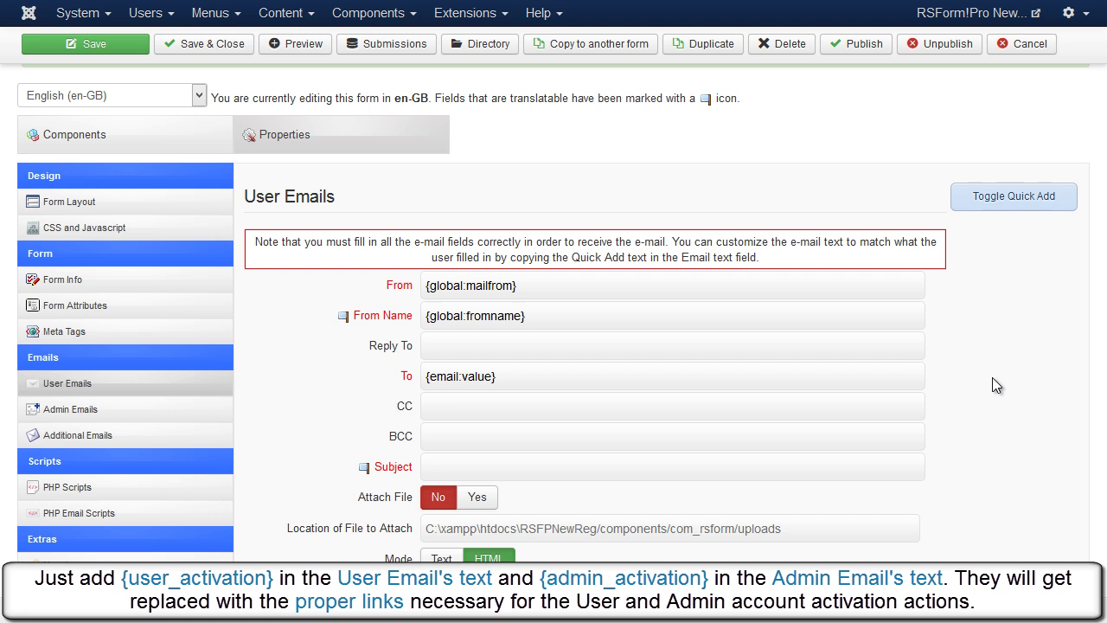
scroll(995, 385, down, 1)
scroll(659, 450, down, 1)
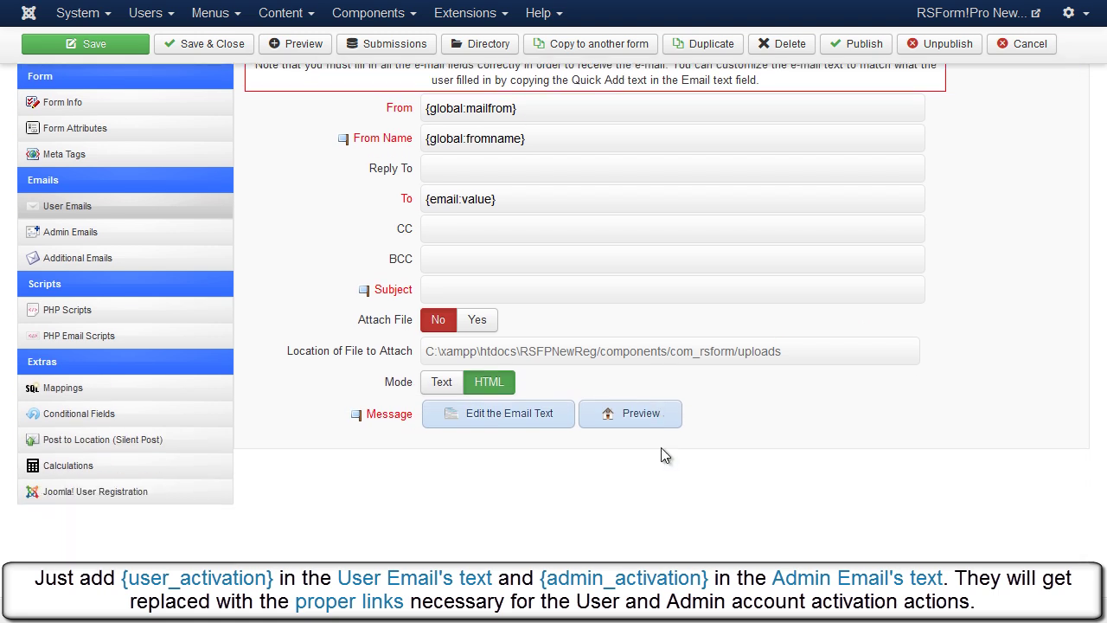
Paste {user_activation} into the user email message text and save it
click(538, 394)
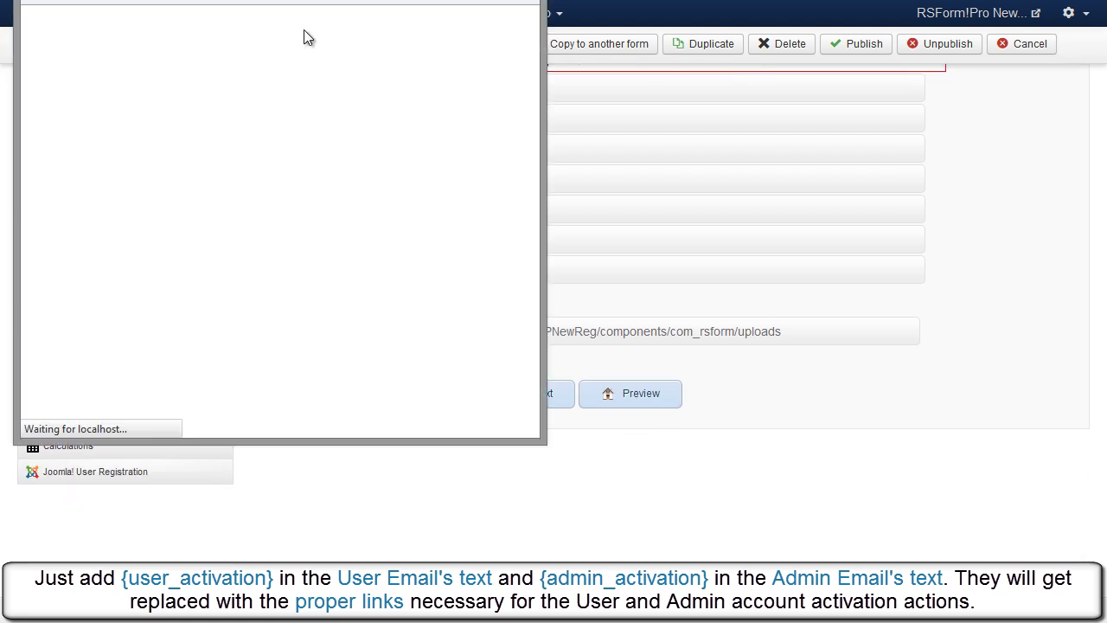
drag(532, 65, 591, 85)
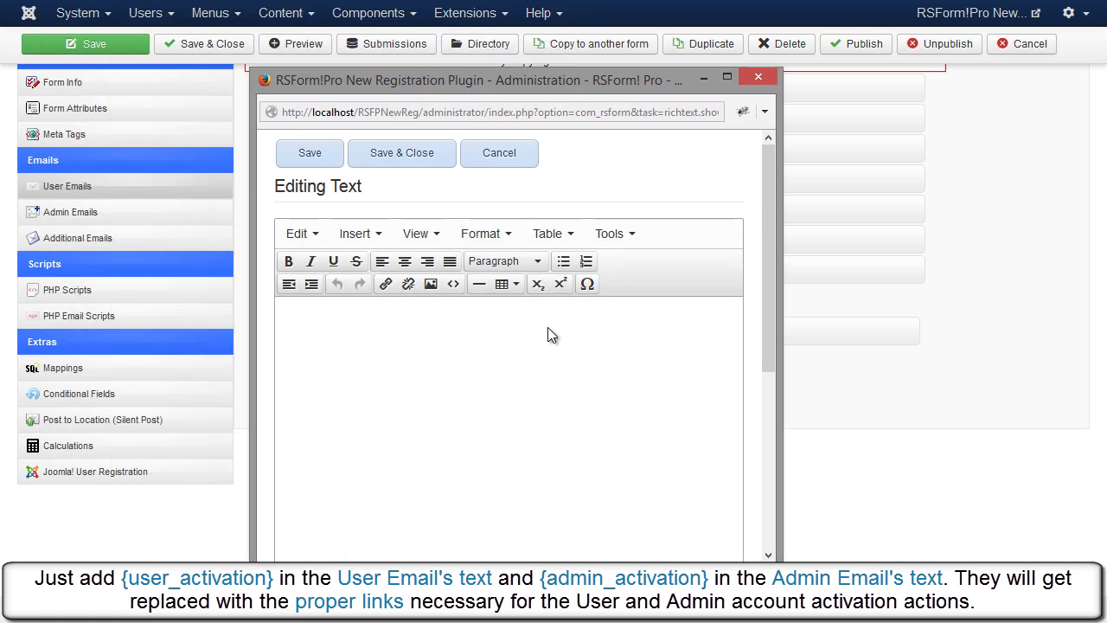
key(ctrl+v)
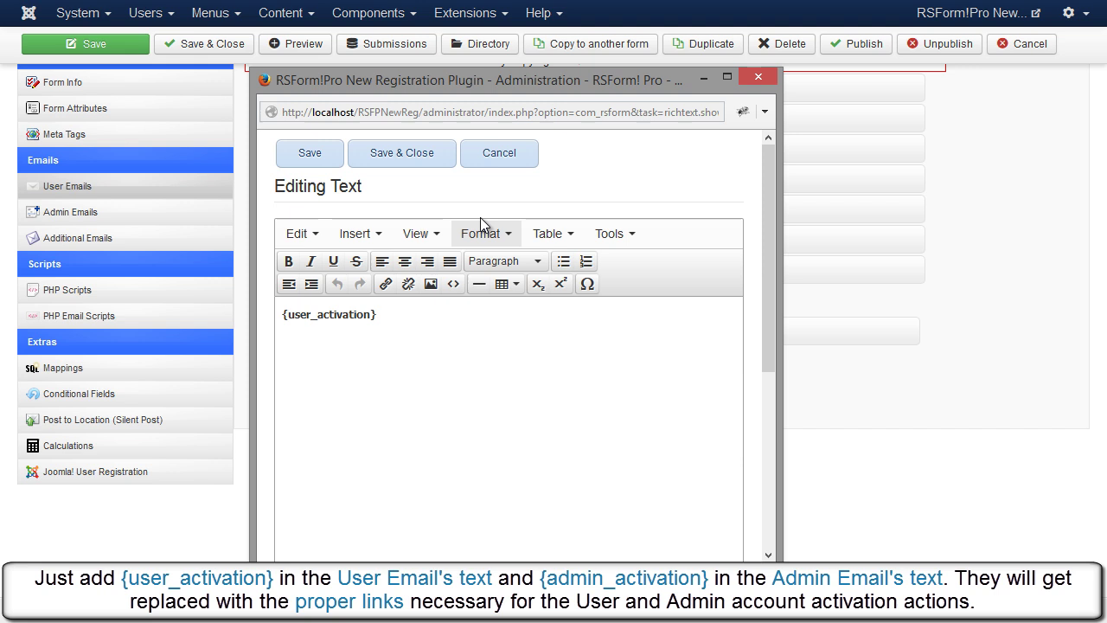
click(410, 156)
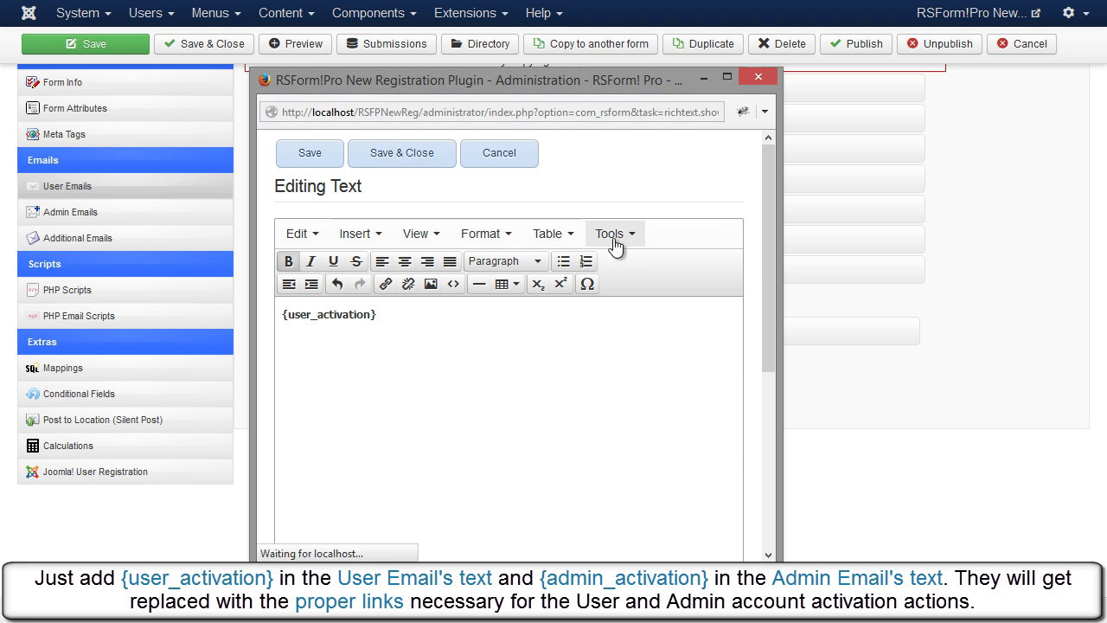
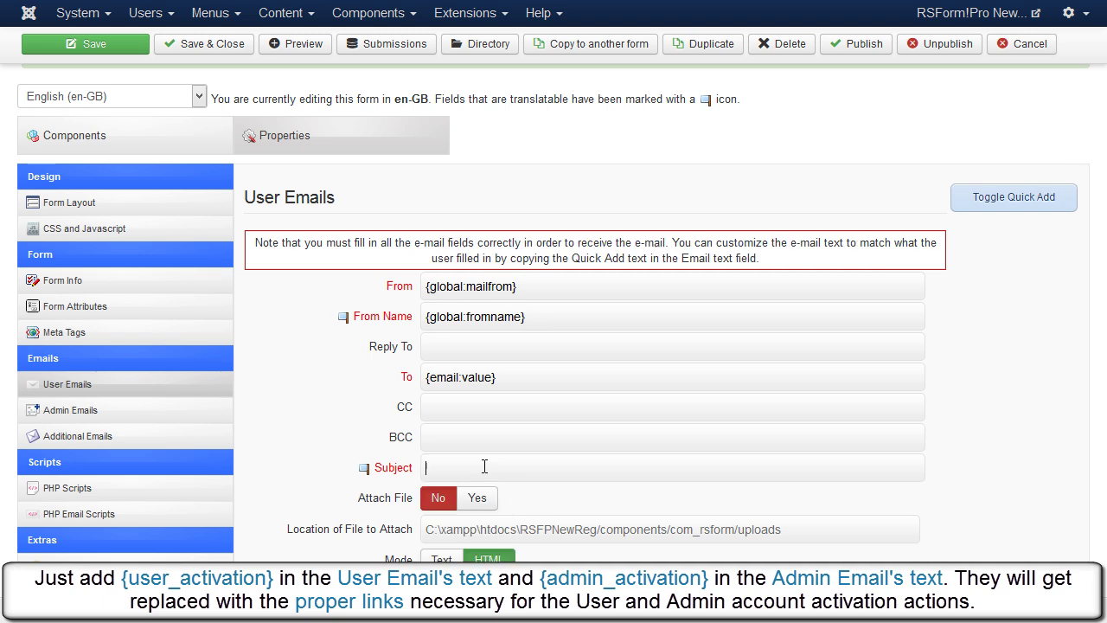
Set the user email subject to 'Your account activation email' and save the form
text(account activation email)
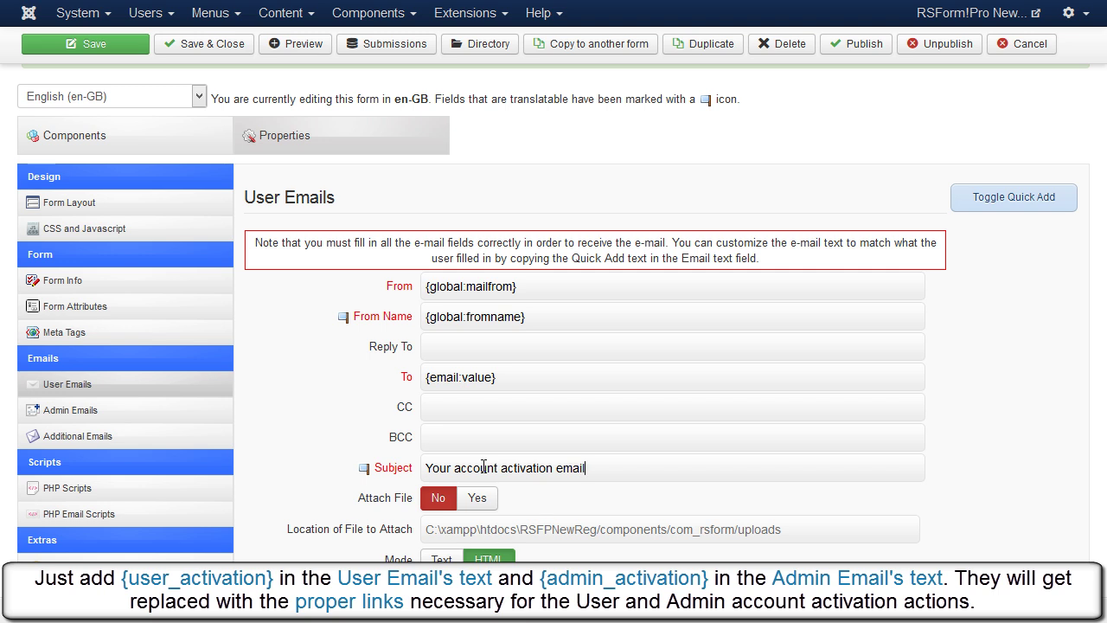
key(ctrl+s)
scroll(199, 143, up, 2)
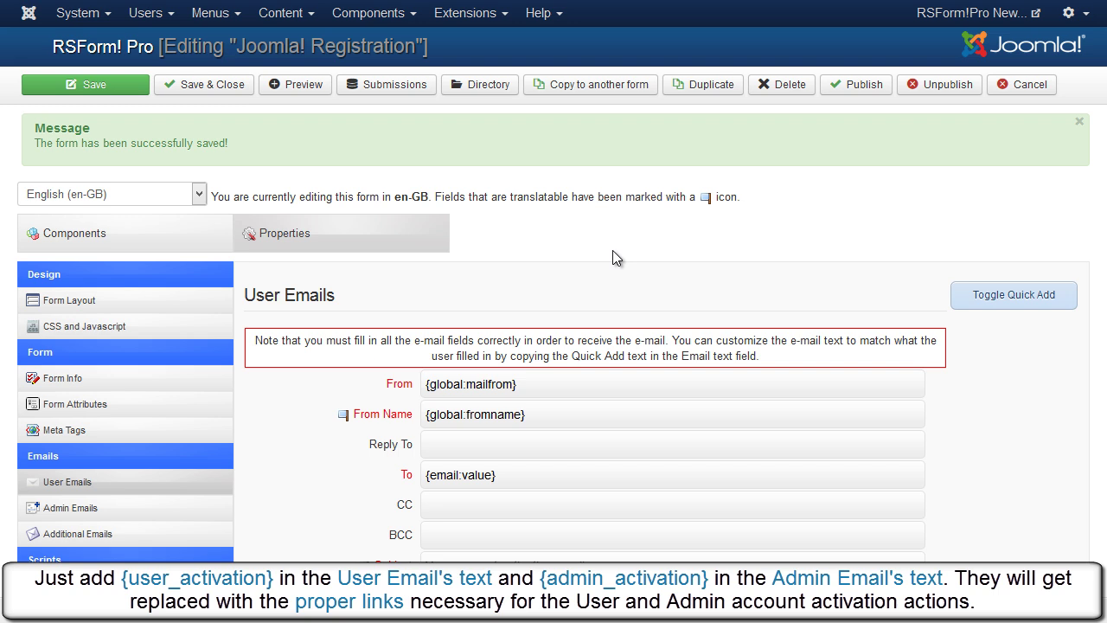
scroll(612, 250, down, 5)
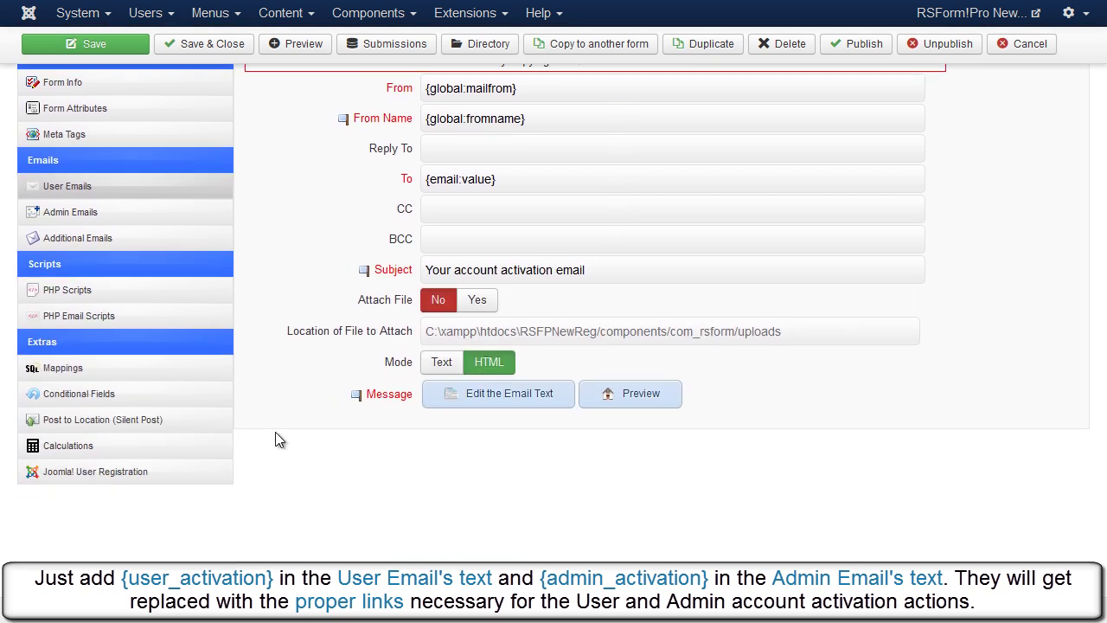
Copy the {admin_activation} placeholder from the Joomla! User Registration settings, then go to Admin Emails
click(185, 479)
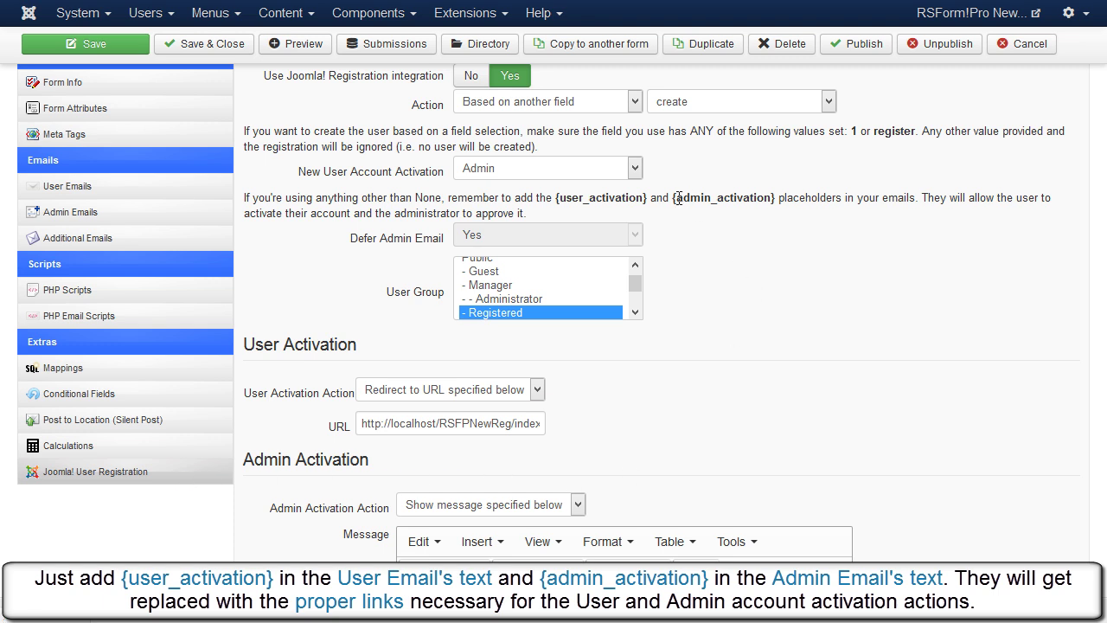
drag(673, 197, 776, 199)
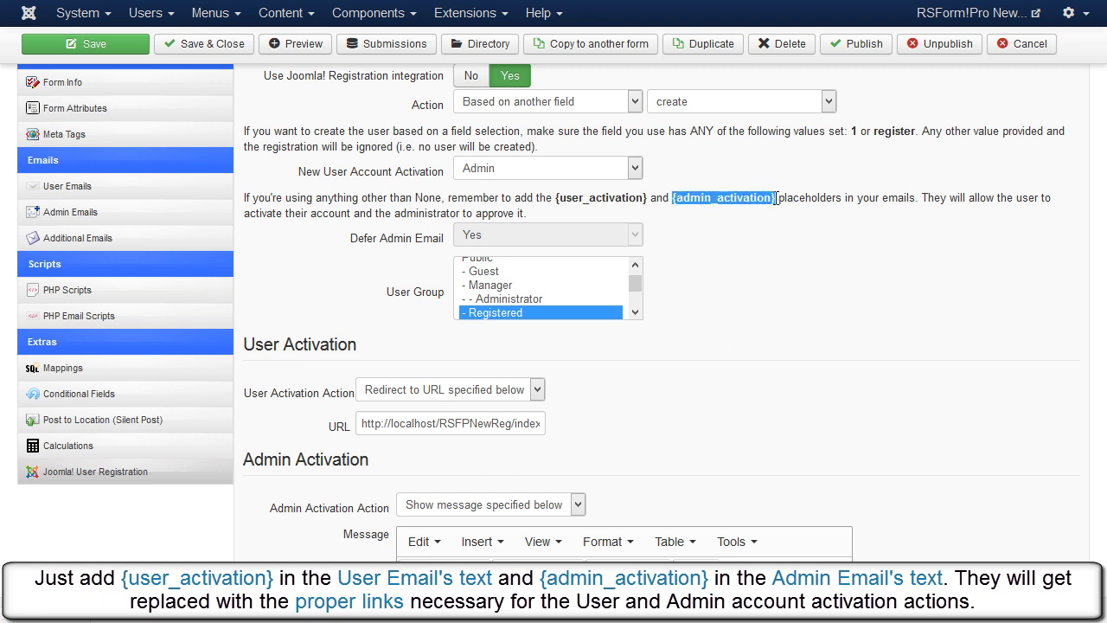
right_click(776, 198)
click(805, 209)
click(820, 264)
scroll(820, 273, up, 3)
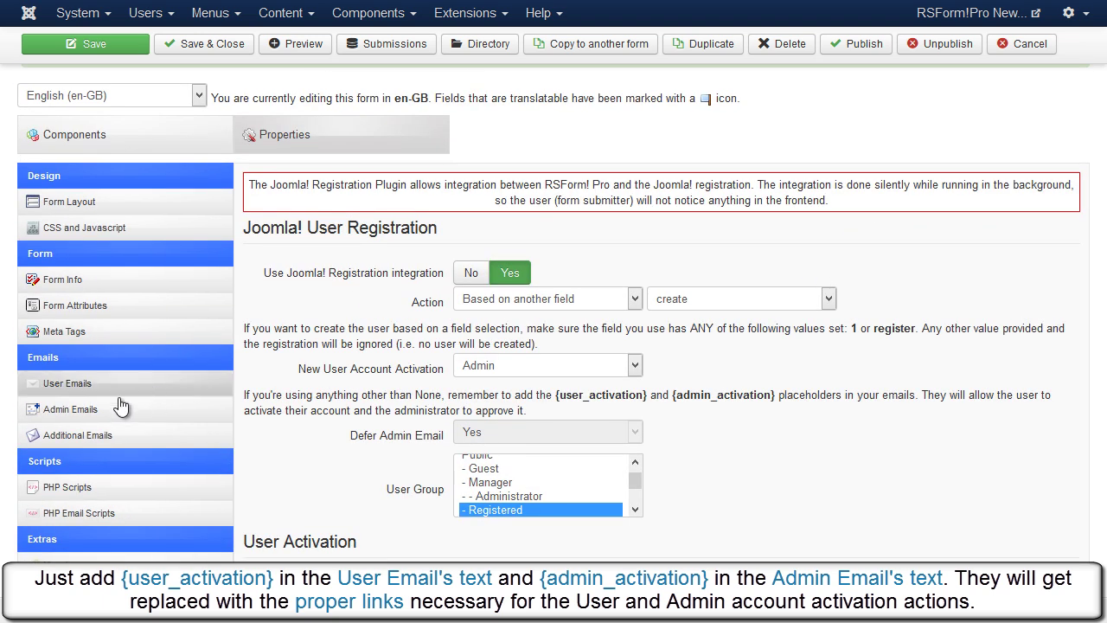
click(100, 413)
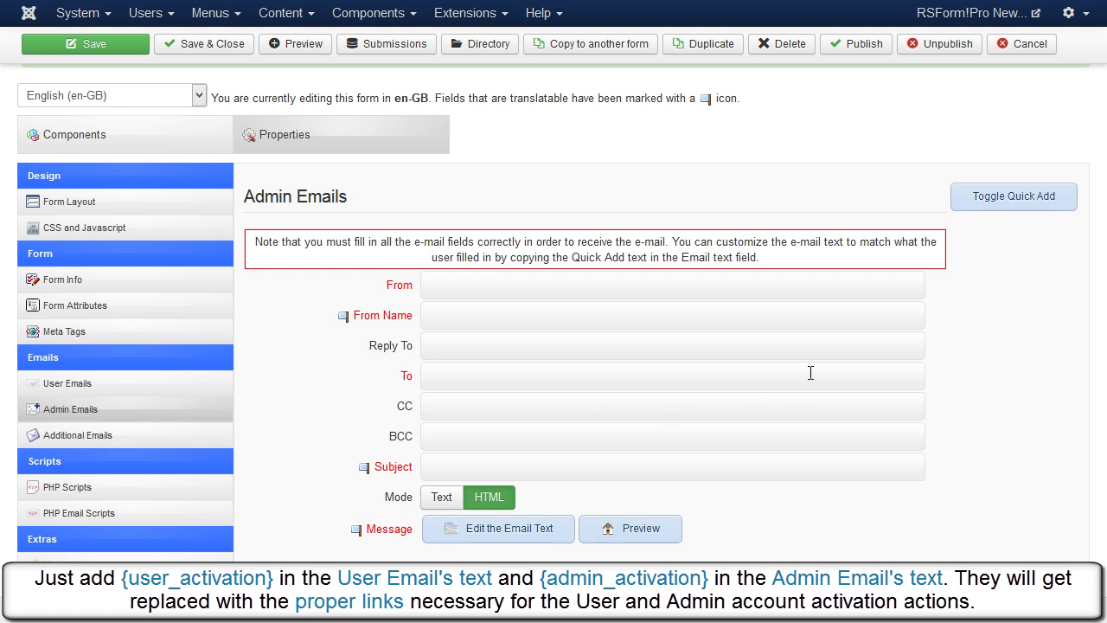
Set the admin email recipient to the suggested administrator address
click(699, 382)
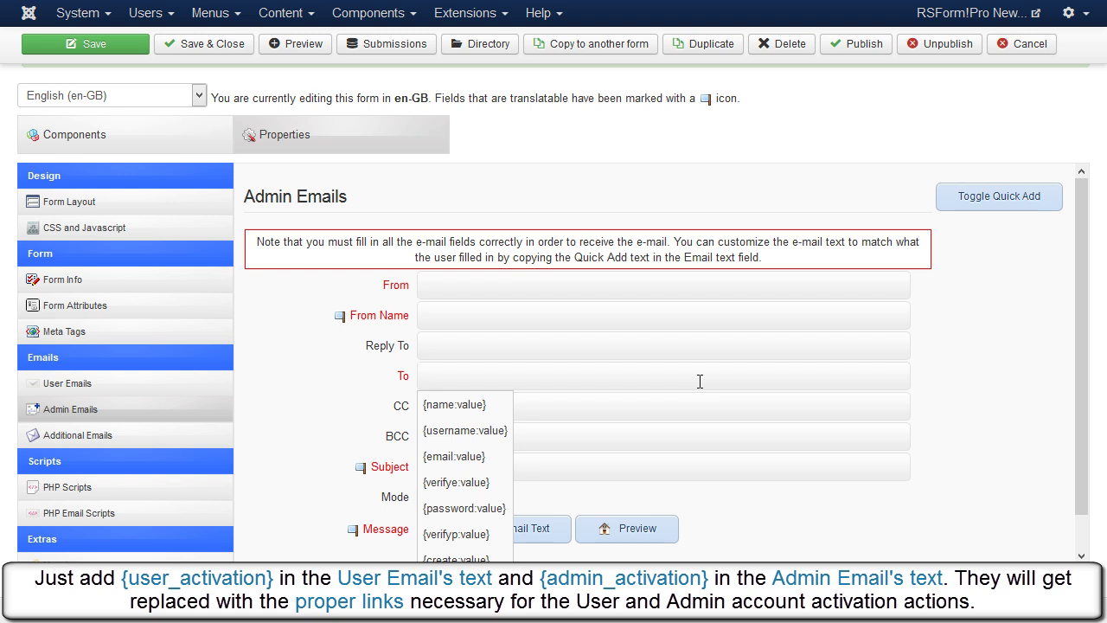
text(silviu)
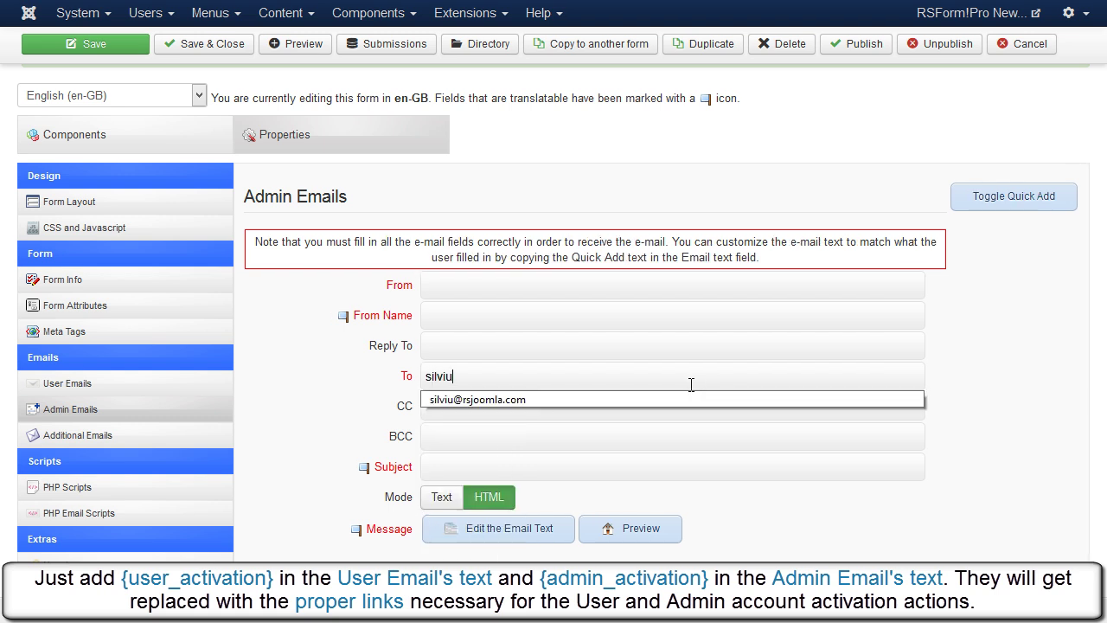
click(681, 396)
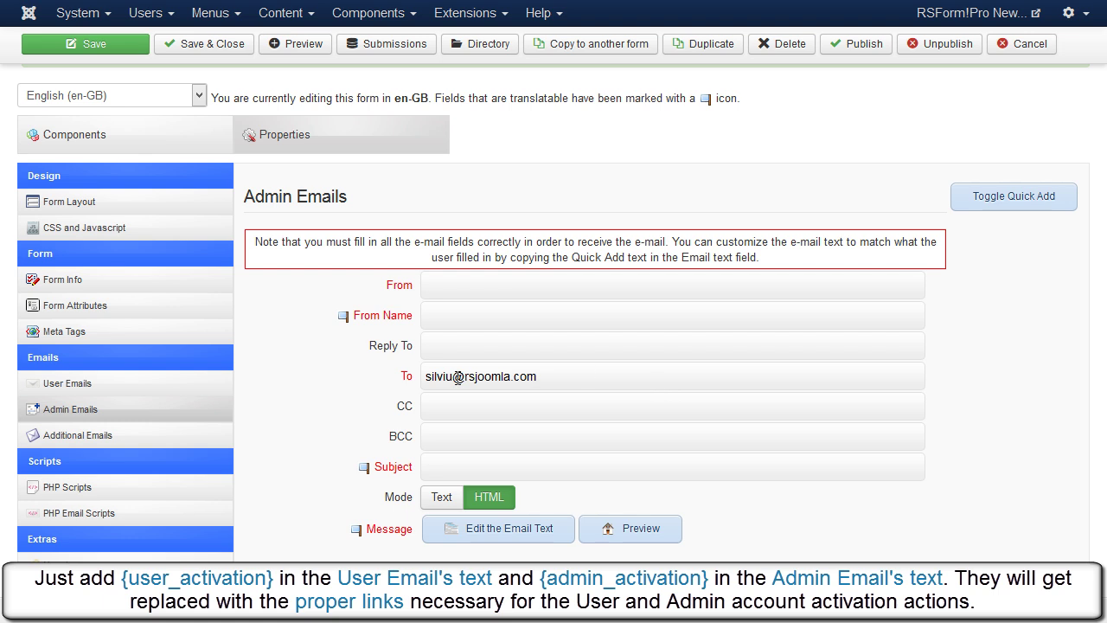
Paste {admin_activation} into the admin email message text and save it
scroll(701, 418, down, 2)
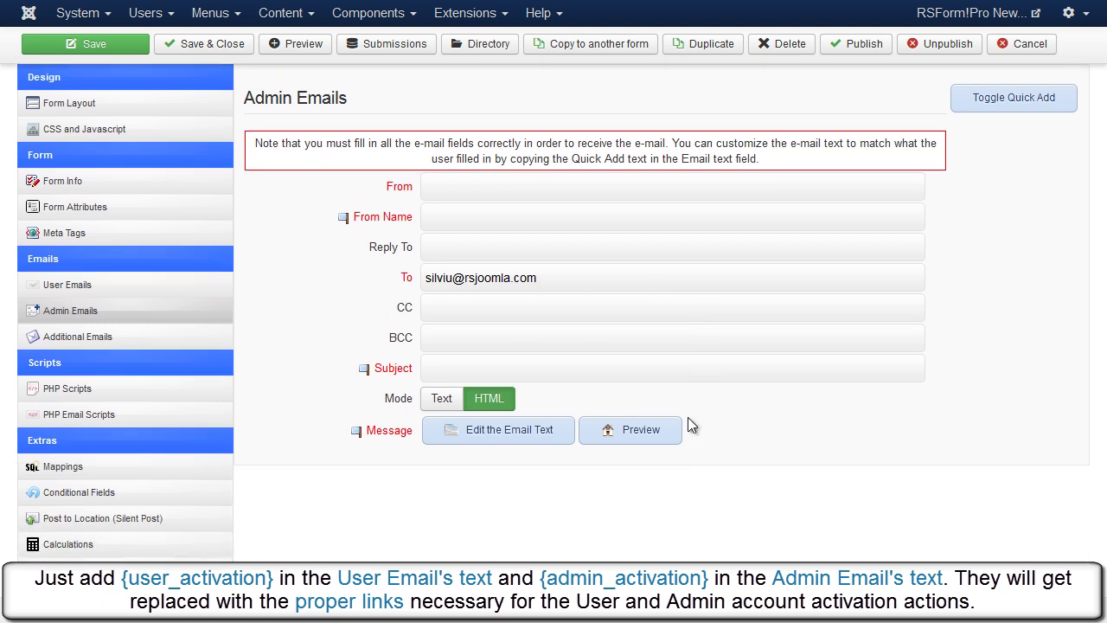
click(510, 440)
drag(415, 3, 613, 74)
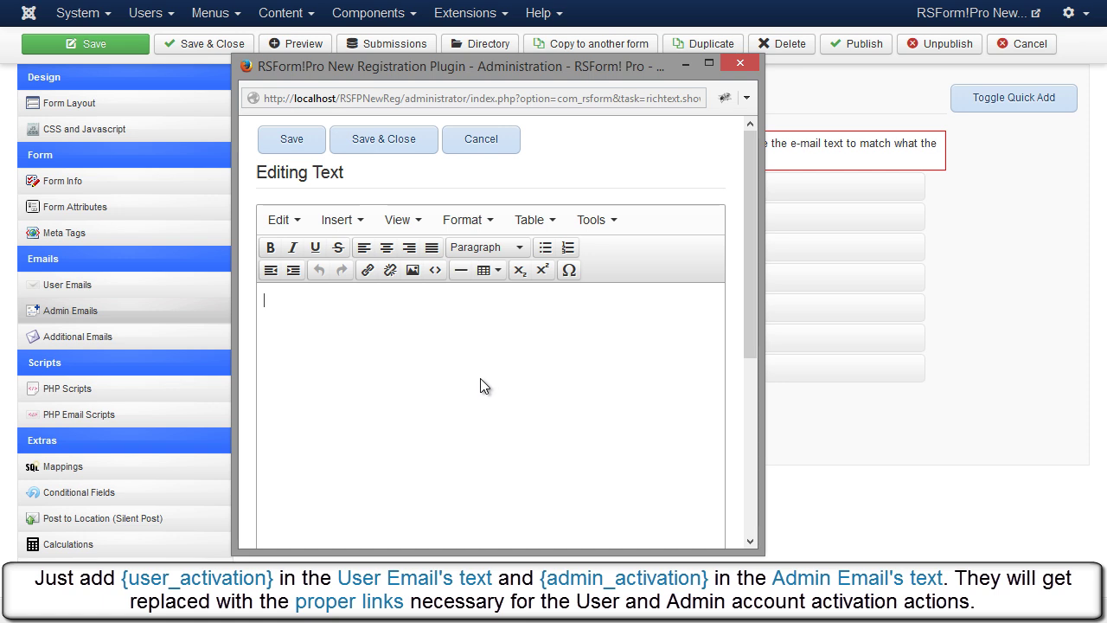
key(ctrl+v)
click(410, 141)
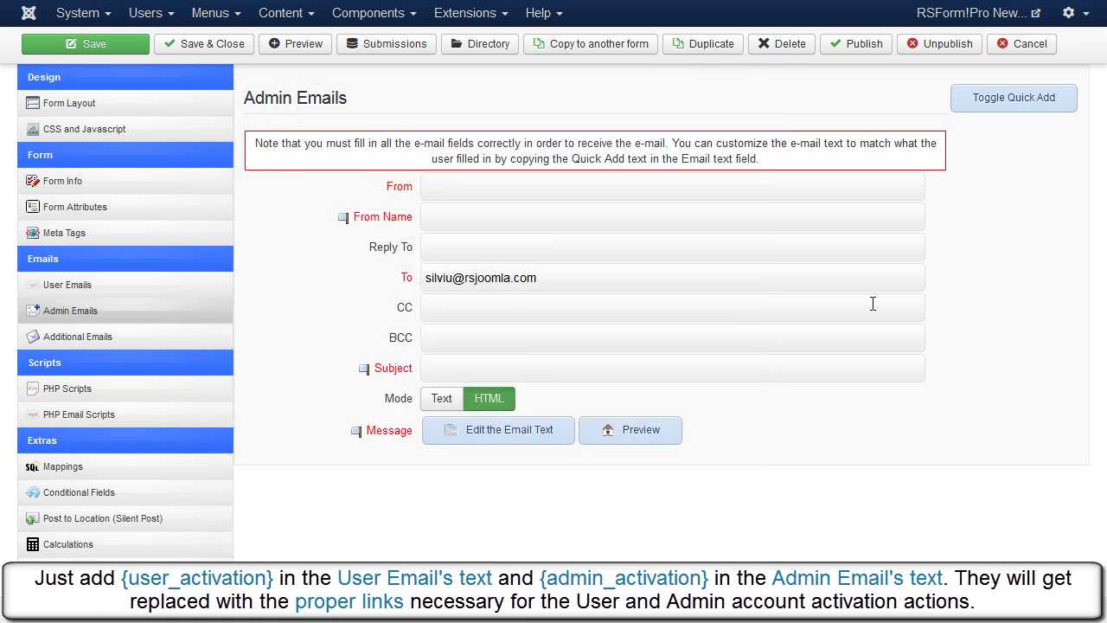
Set the admin email From address to the suggested site admin address
click(519, 190)
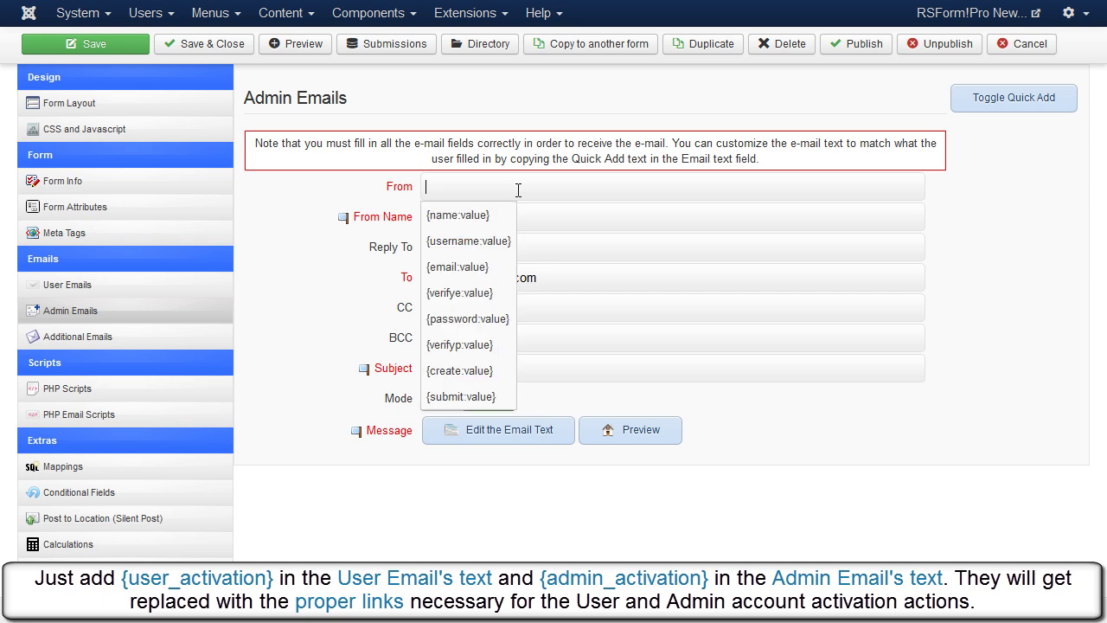
text(Joomla)
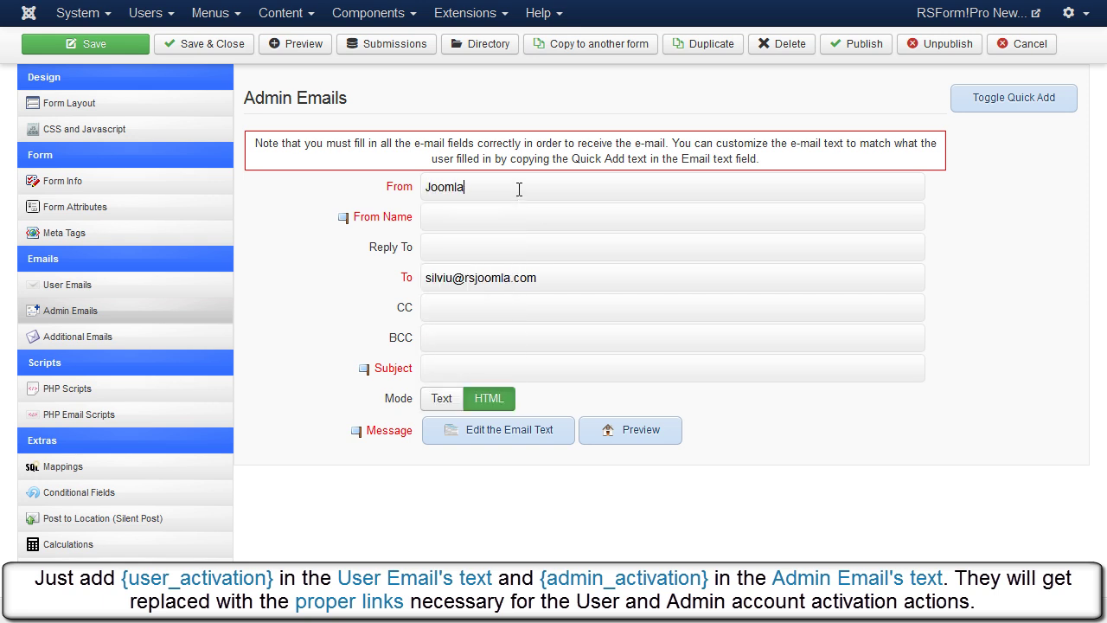
text(! Registration)
key(ctrl+a)
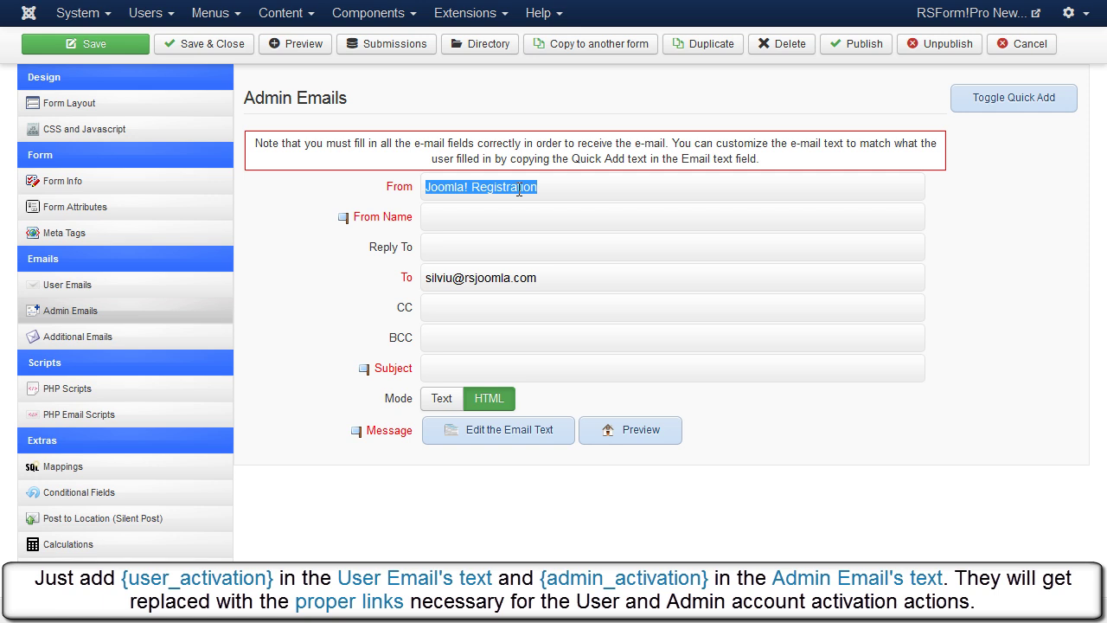
text(admin)
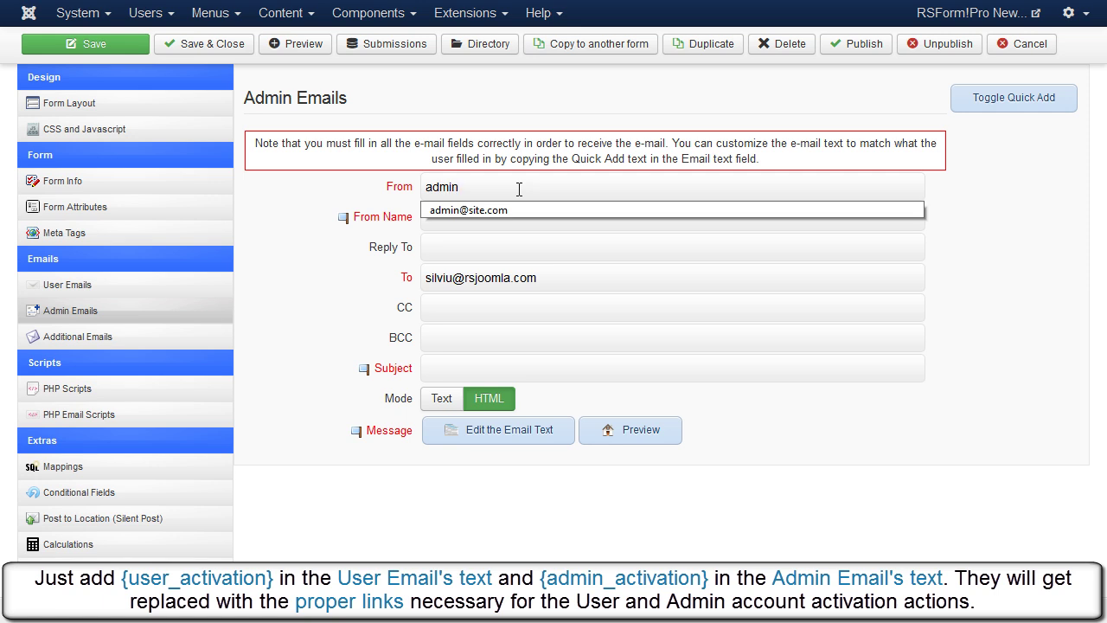
key(Down)
key(Return)
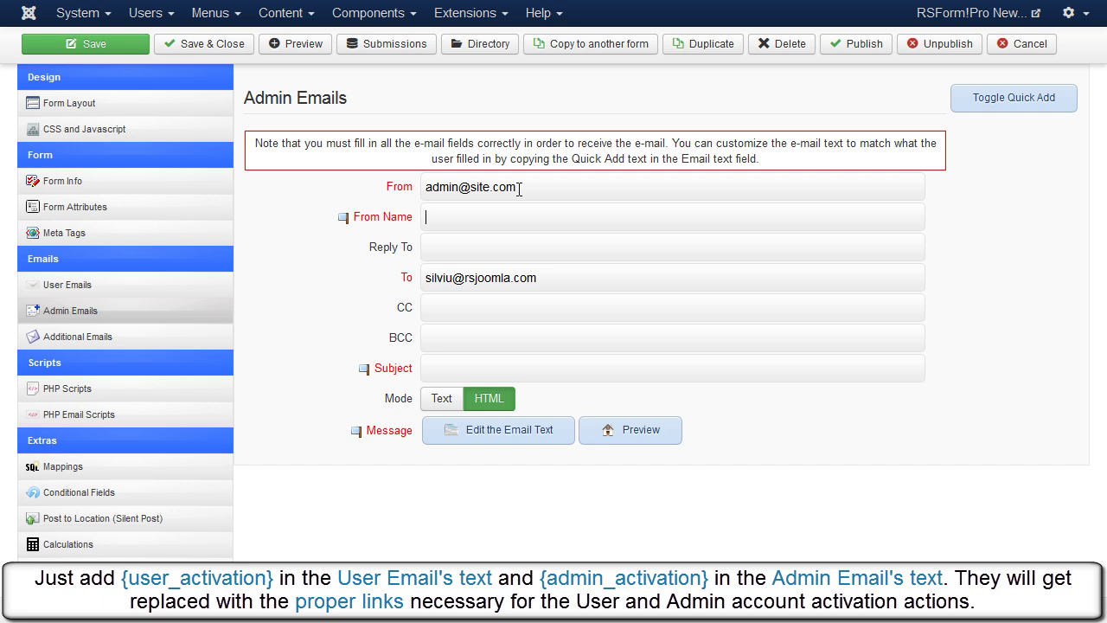
Enter 'Joomla Registration' as the admin email From Name
key(Tab)
text(Joo)
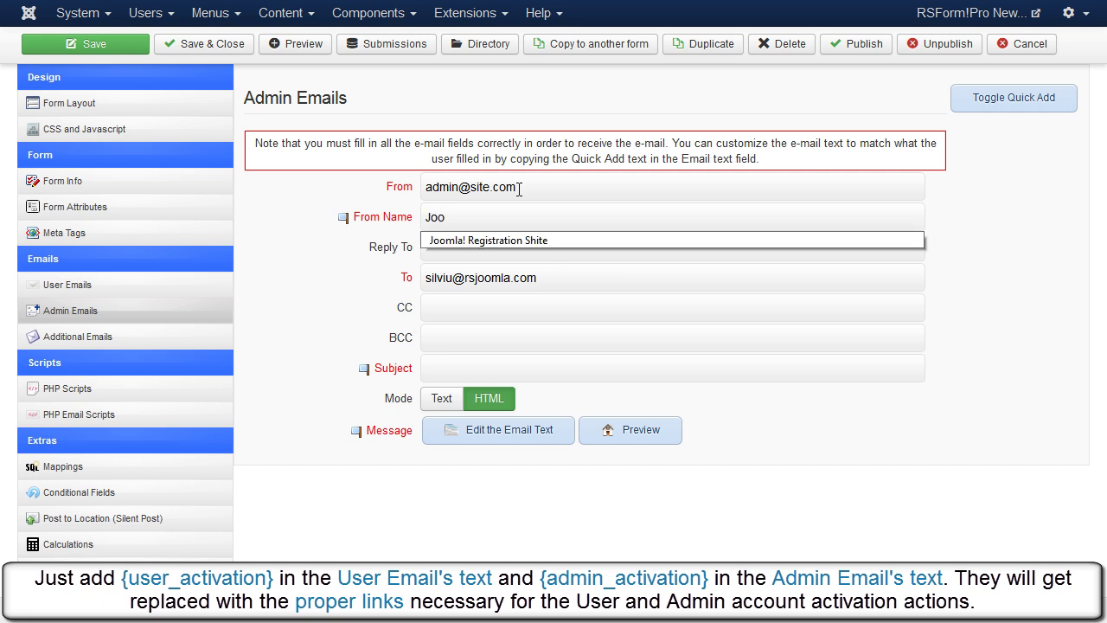
key(Down)
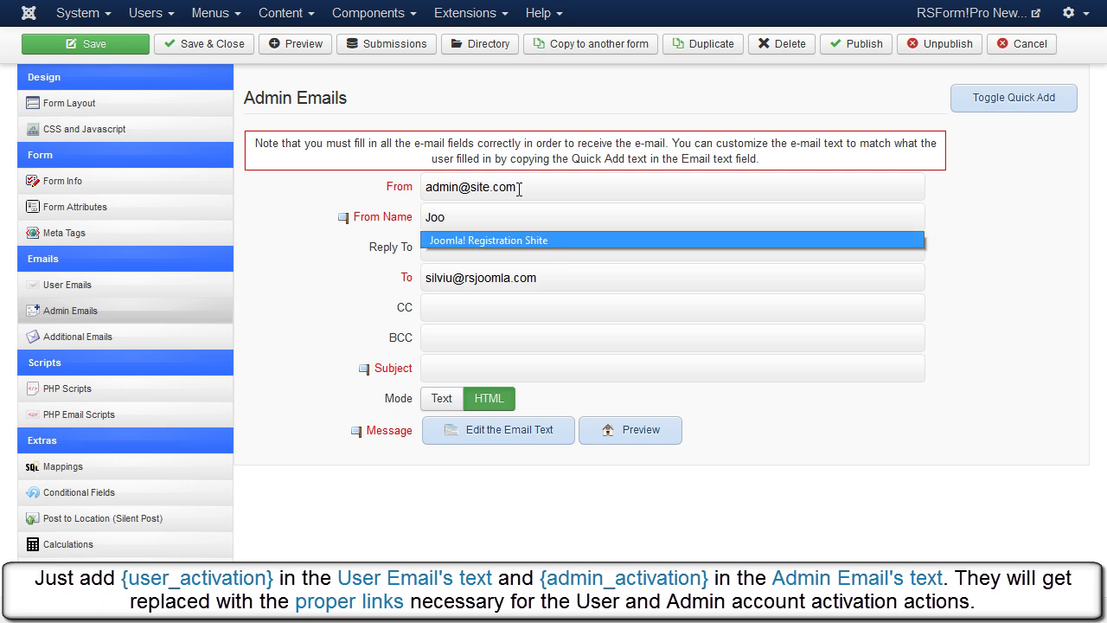
key(Escape)
key(BackSpace)
key(BackSpace)
key(BackSpace)
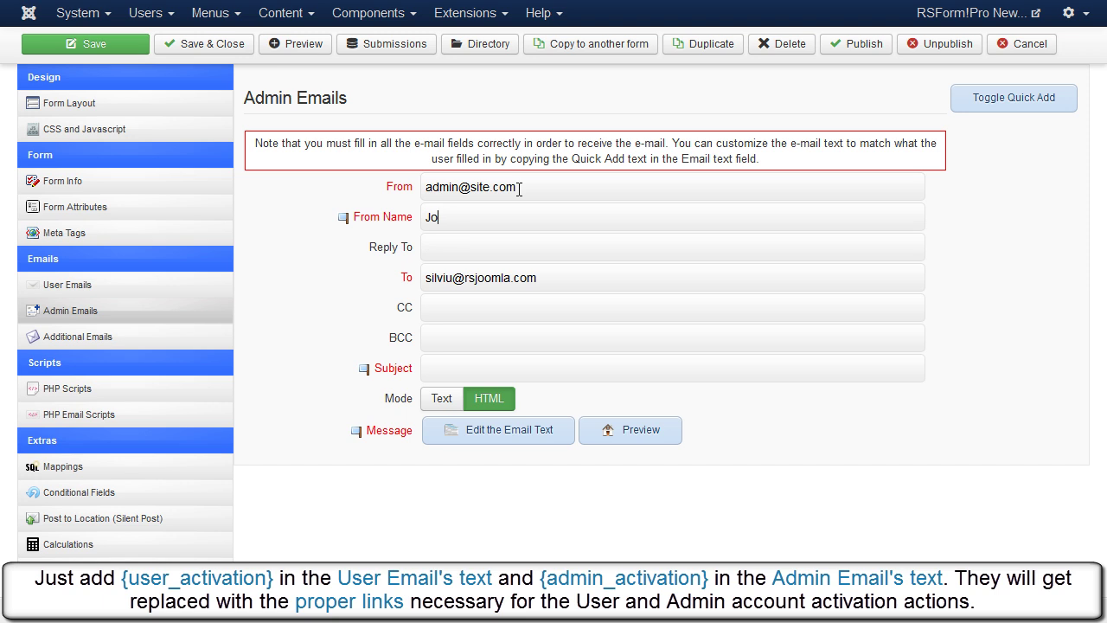
text(Joomla Registration)
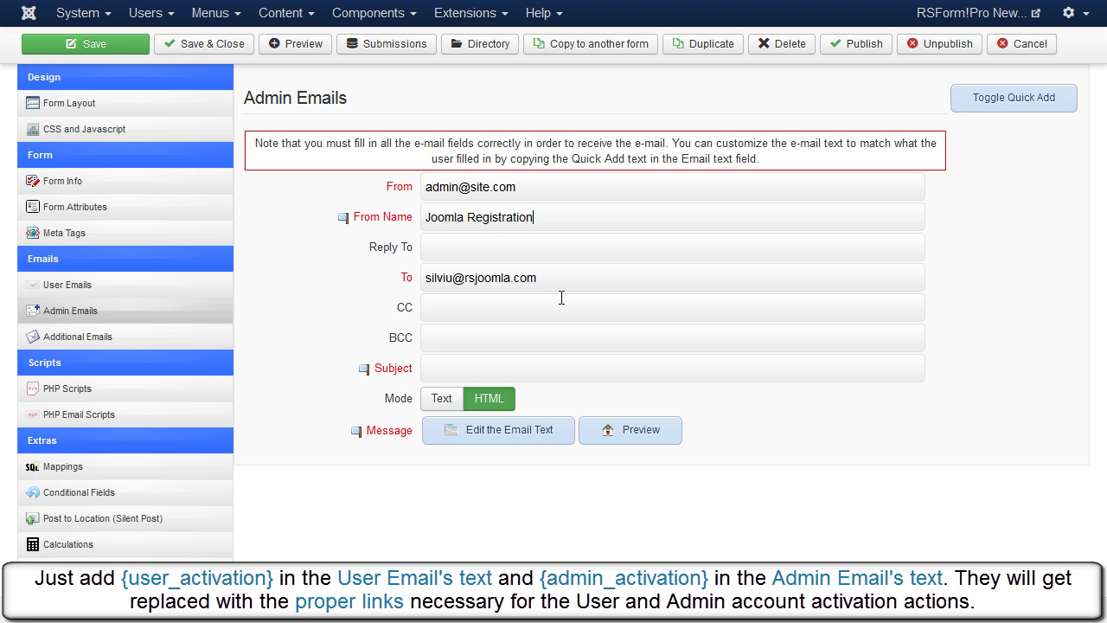
Set the admin email subject to 'Activate account for {username:value}' and save the form
click(577, 371)
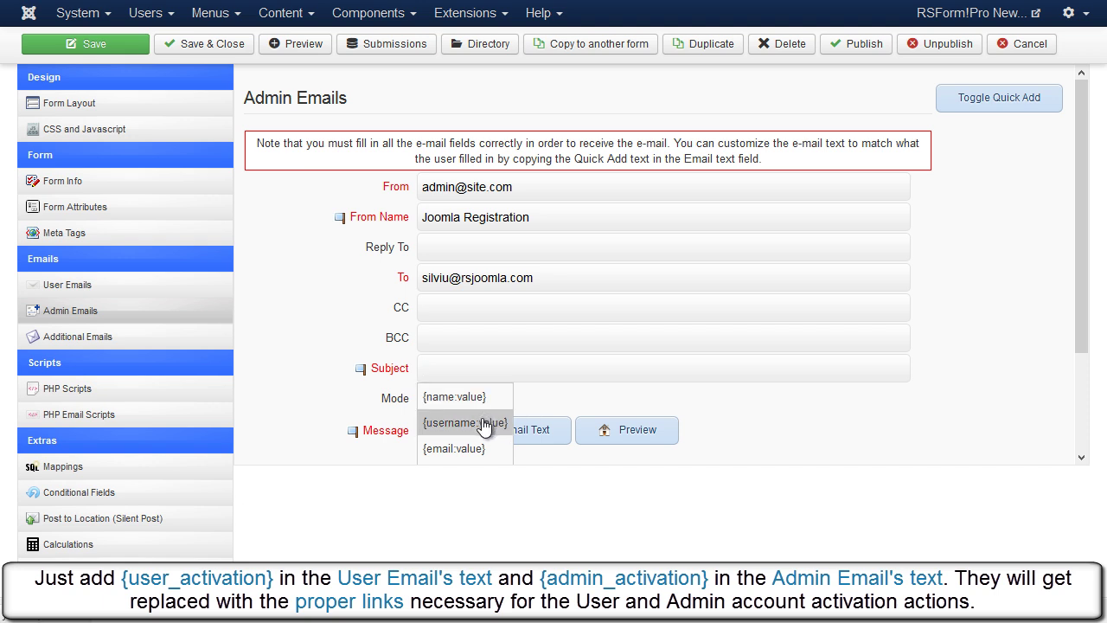
click(510, 372)
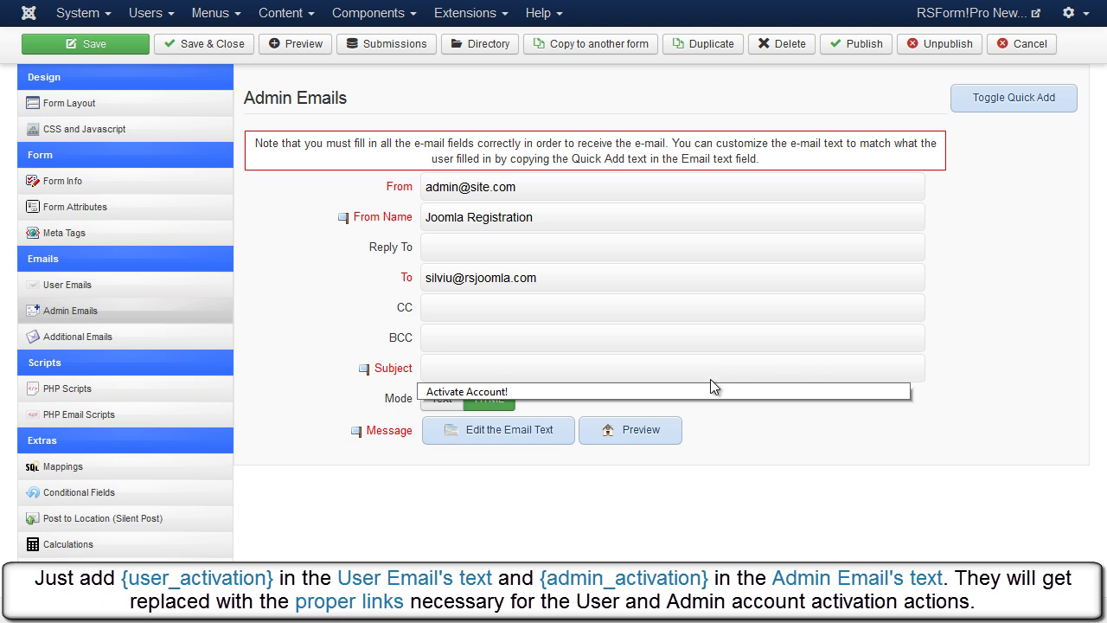
click(511, 371)
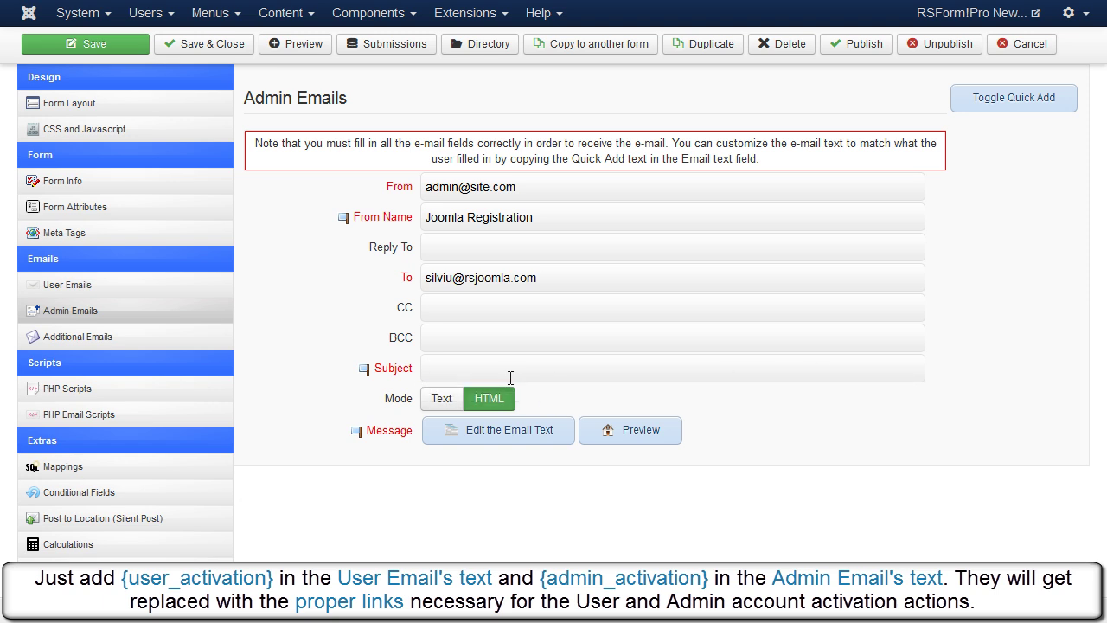
text(Activate account)
key(BackSpace)
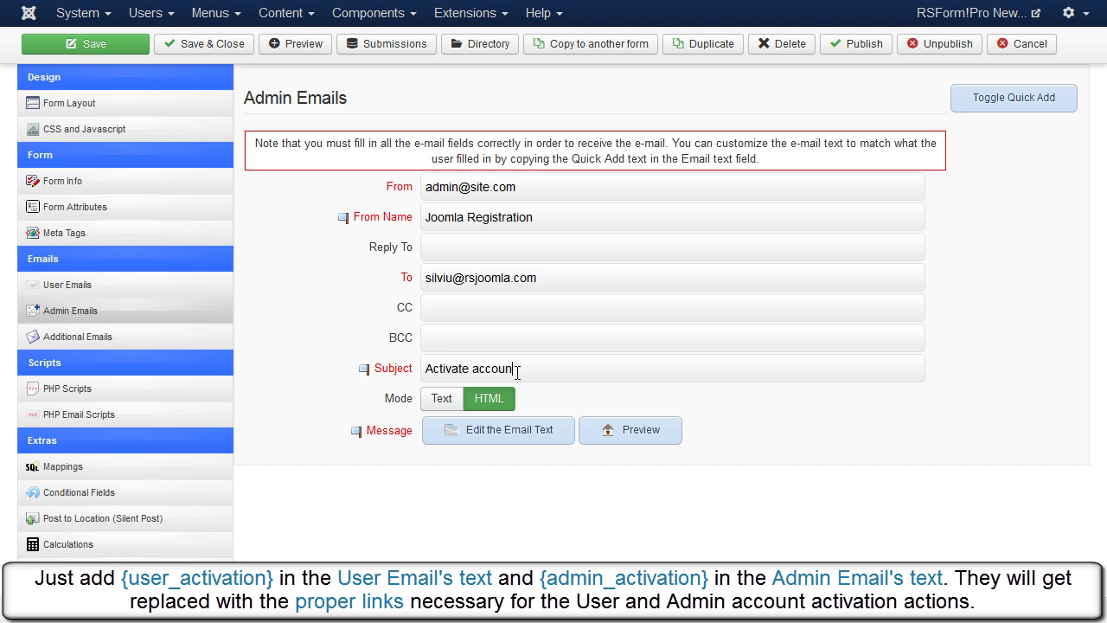
text(t for)
click(562, 372)
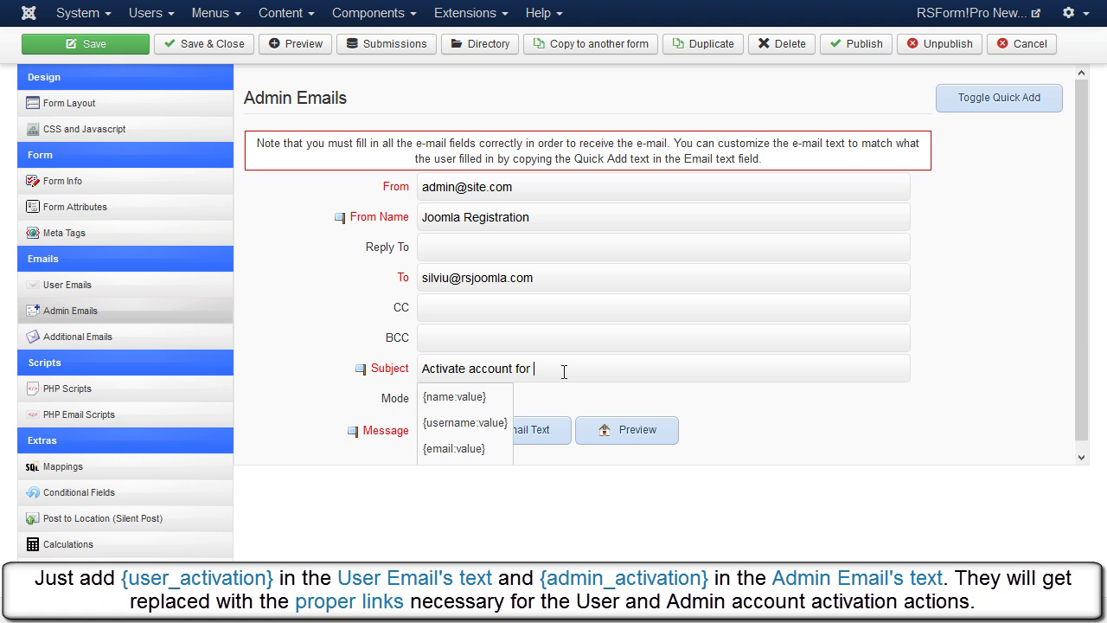
click(500, 422)
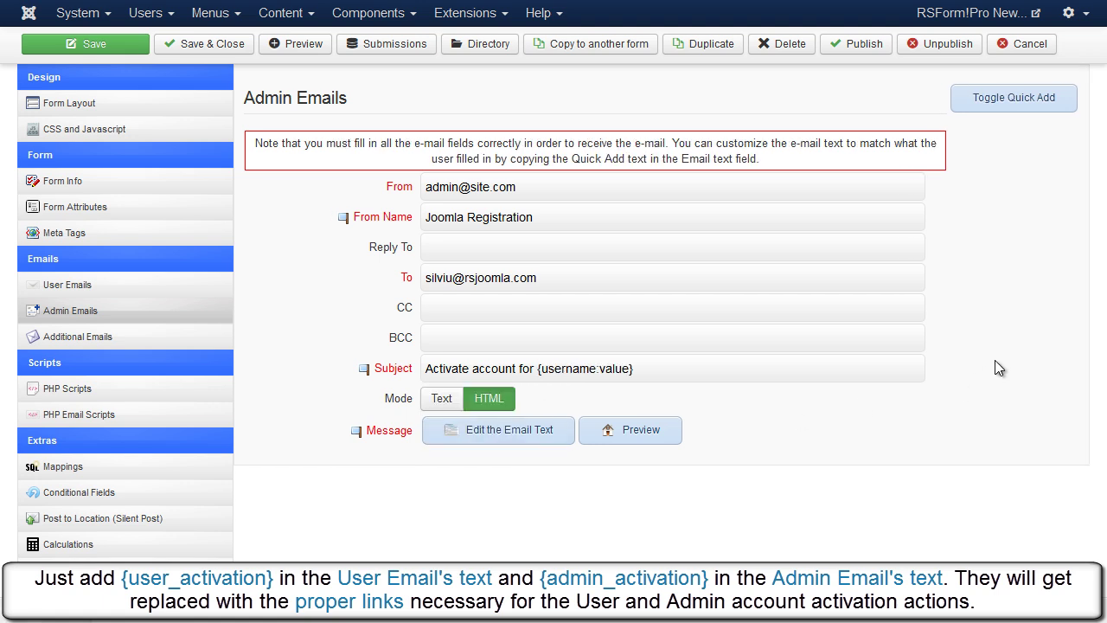
click(125, 50)
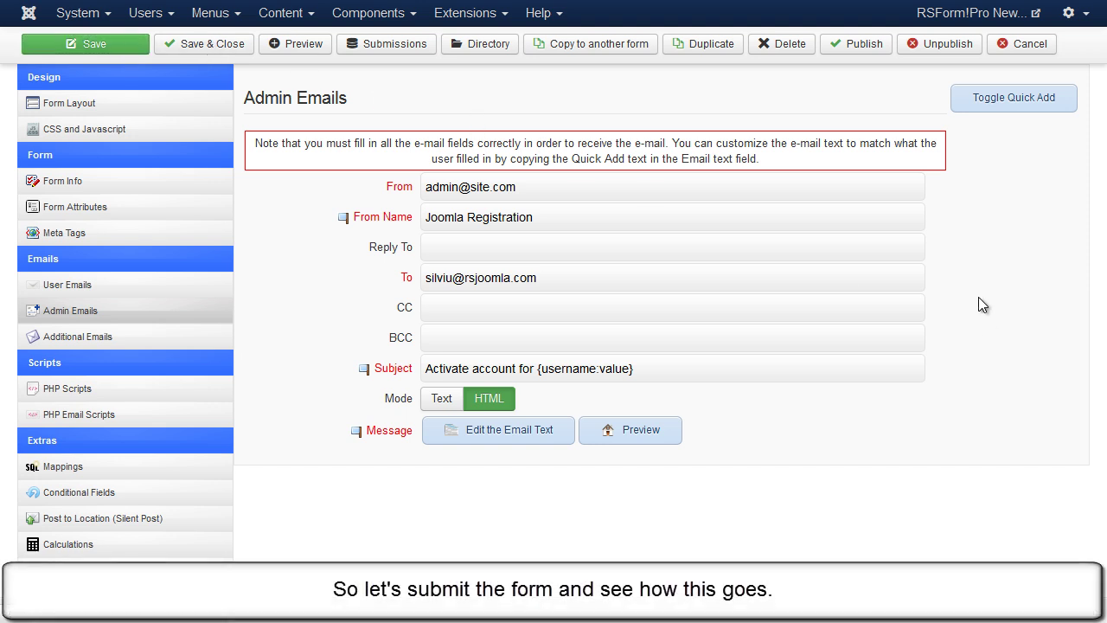
scroll(978, 296, up, 3)
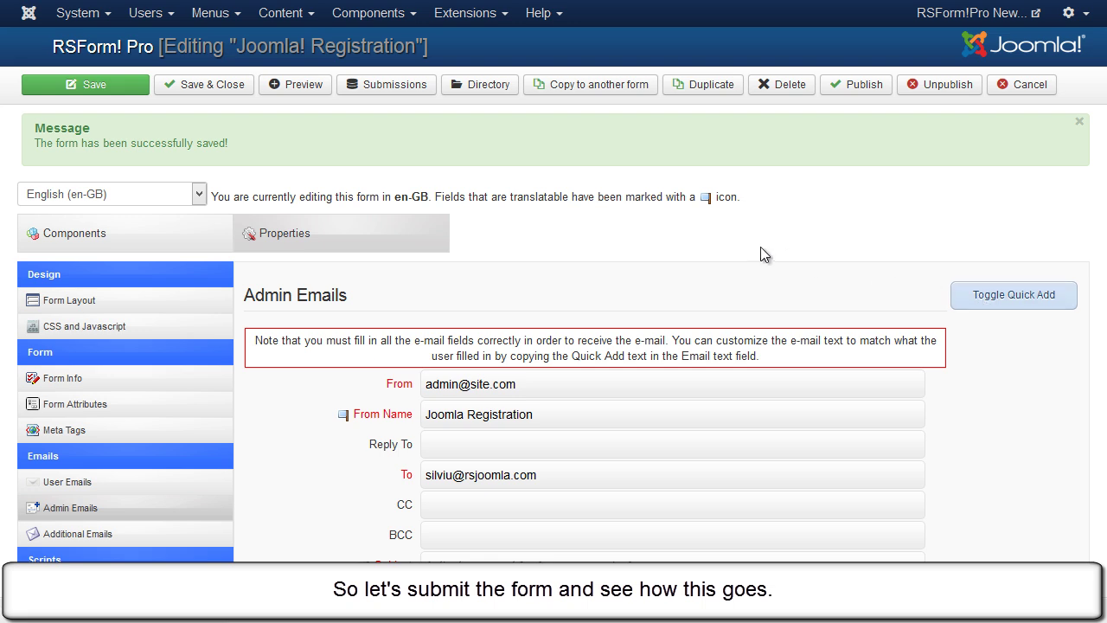
Preview the form on the live site and enter the registrant's full name
click(302, 87)
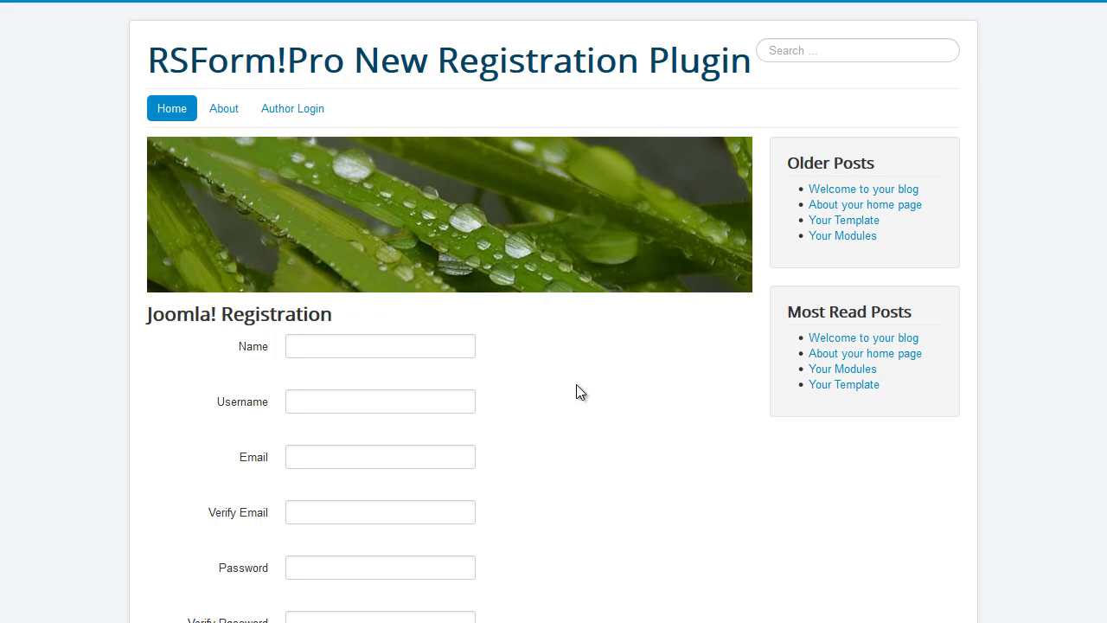
scroll(576, 380, down, 3)
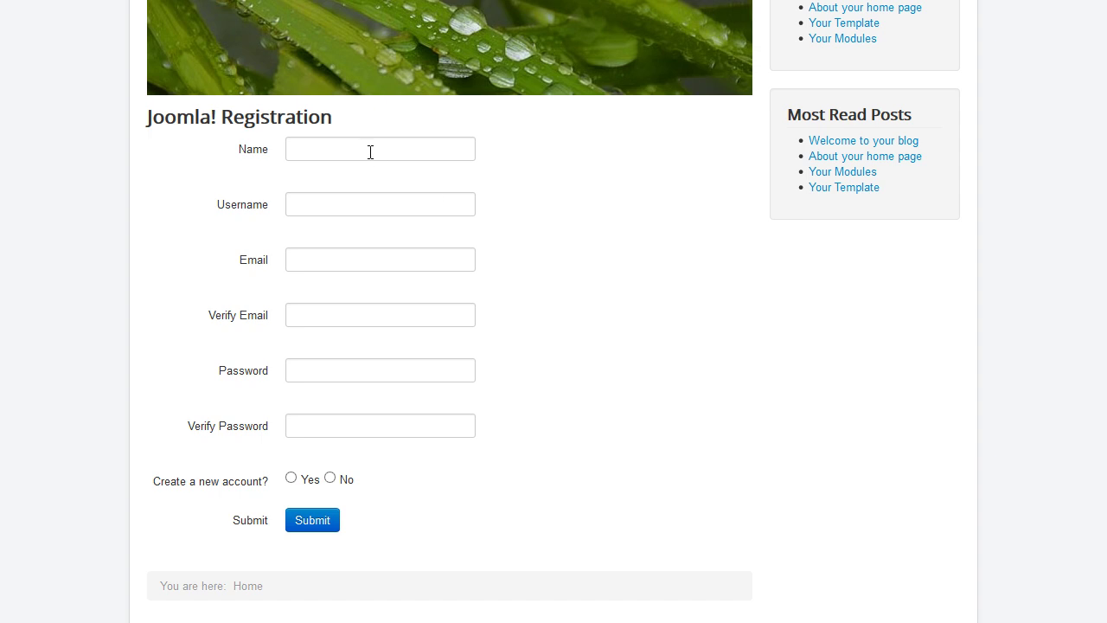
click(370, 152)
text(John Dow)
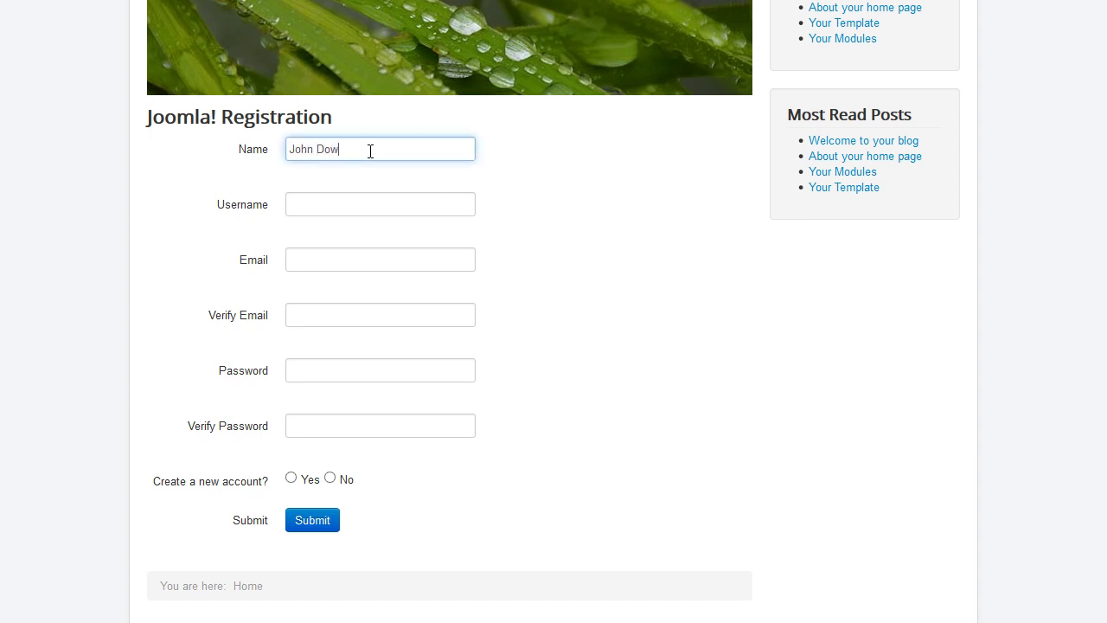
key(BackSpace)
text(e)
key(Tab)
Enter a username and the registrant's e-mail address in both Email and Verify Email
text(johnd)
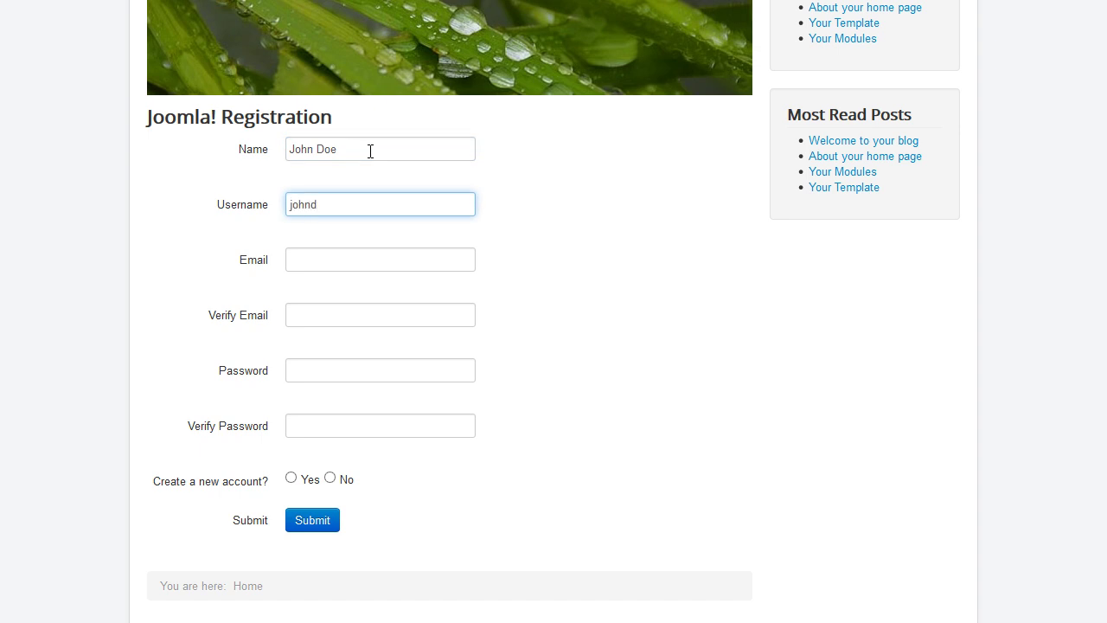
key(Tab)
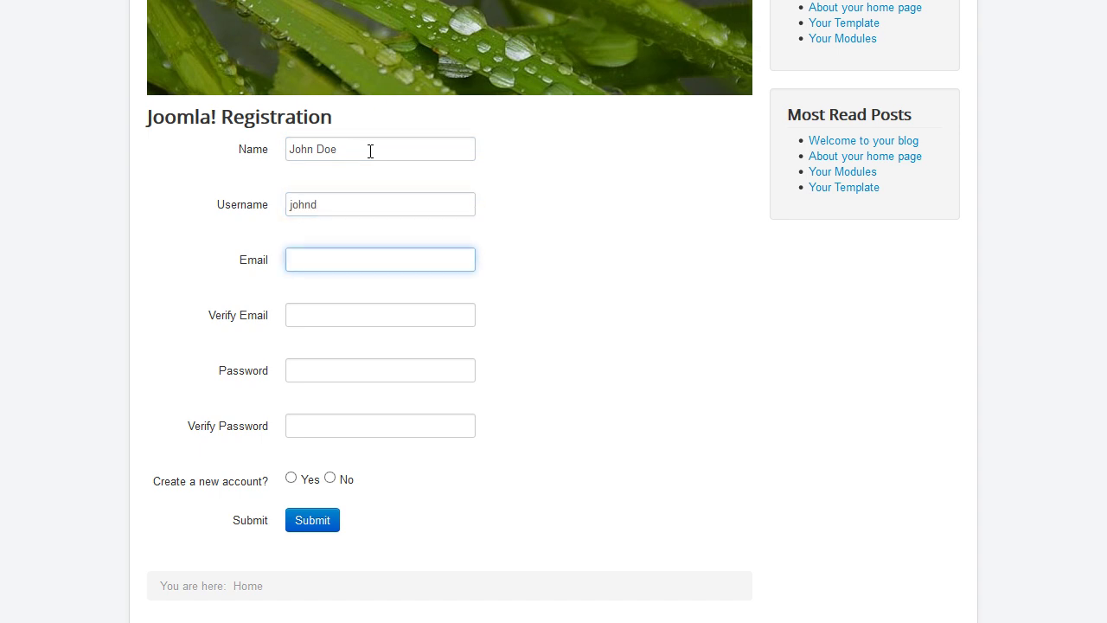
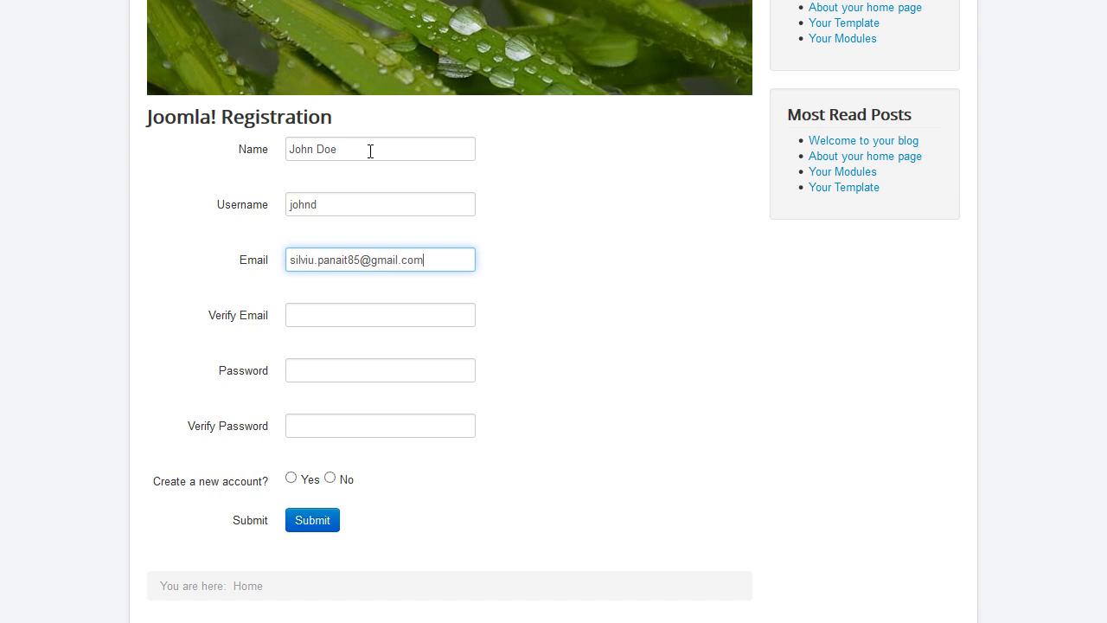
key(ctrl+a)
key(ctrl+c)
key(Tab)
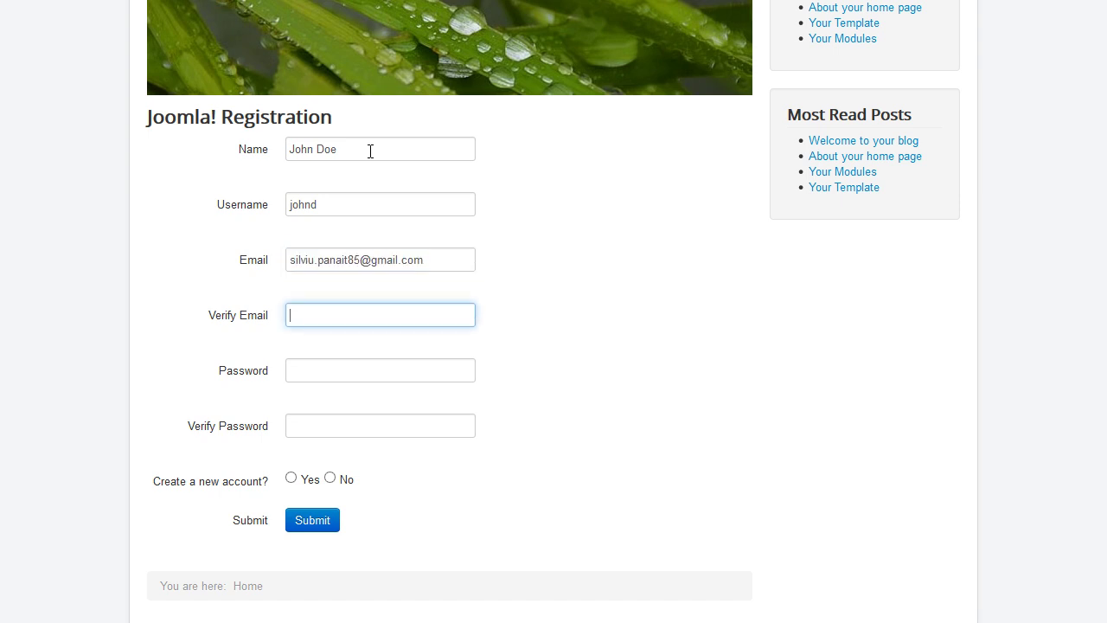
key(ctrl+v)
Enter and confirm a password, set Create a new account to Yes, and submit
key(Tab)
key(Tab)
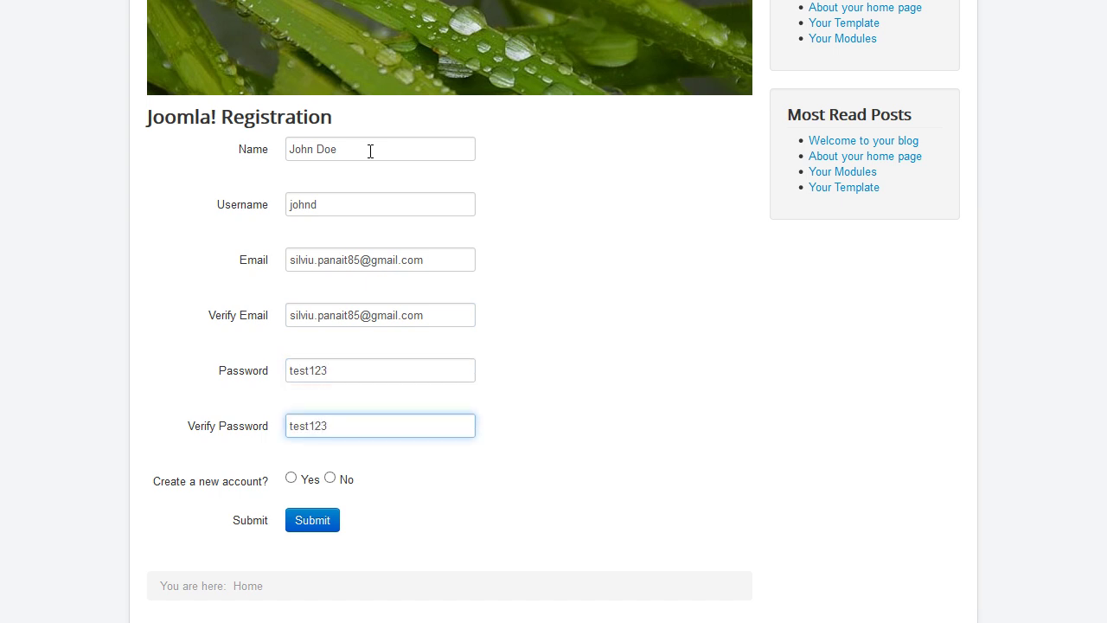
key(Tab)
key(space)
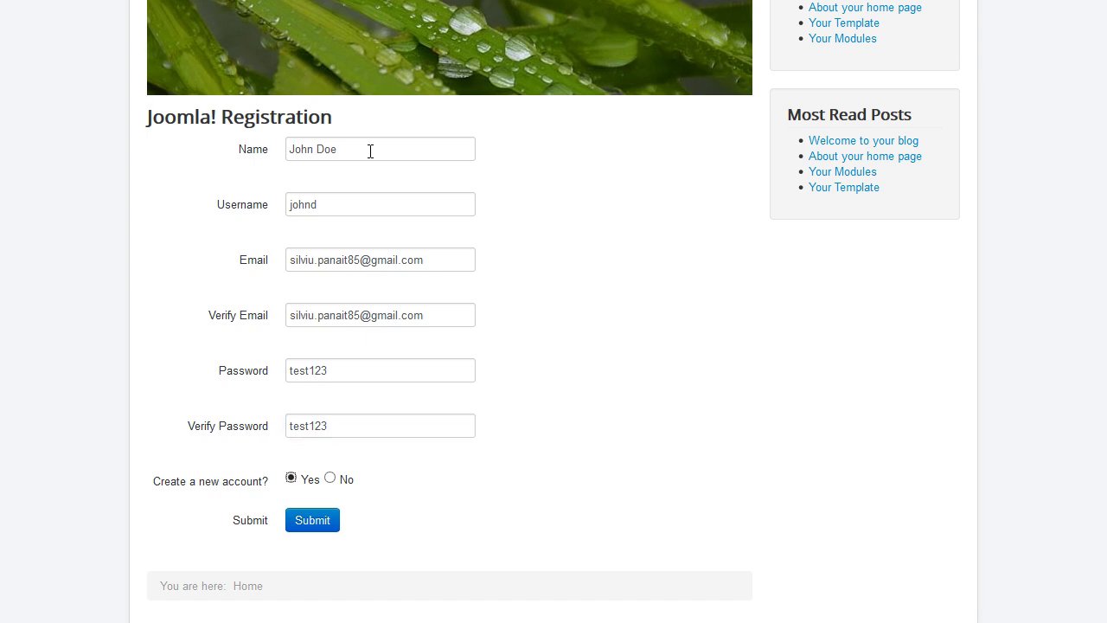
click(520, 462)
click(312, 523)
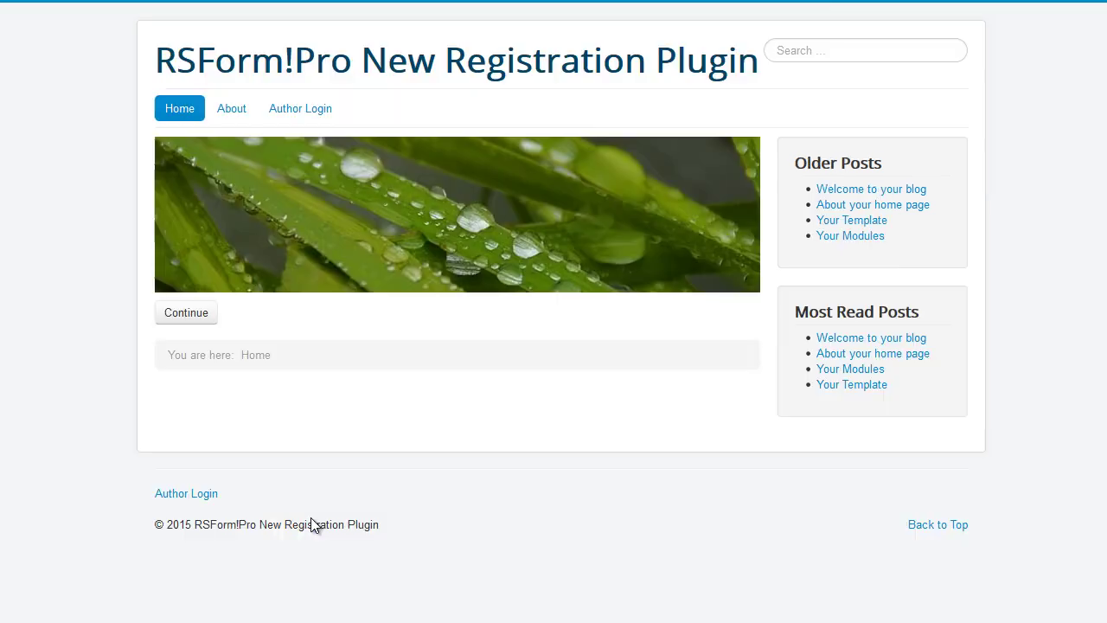
Continue past the confirmation and check the new user in User Manager, still unactivated
click(187, 314)
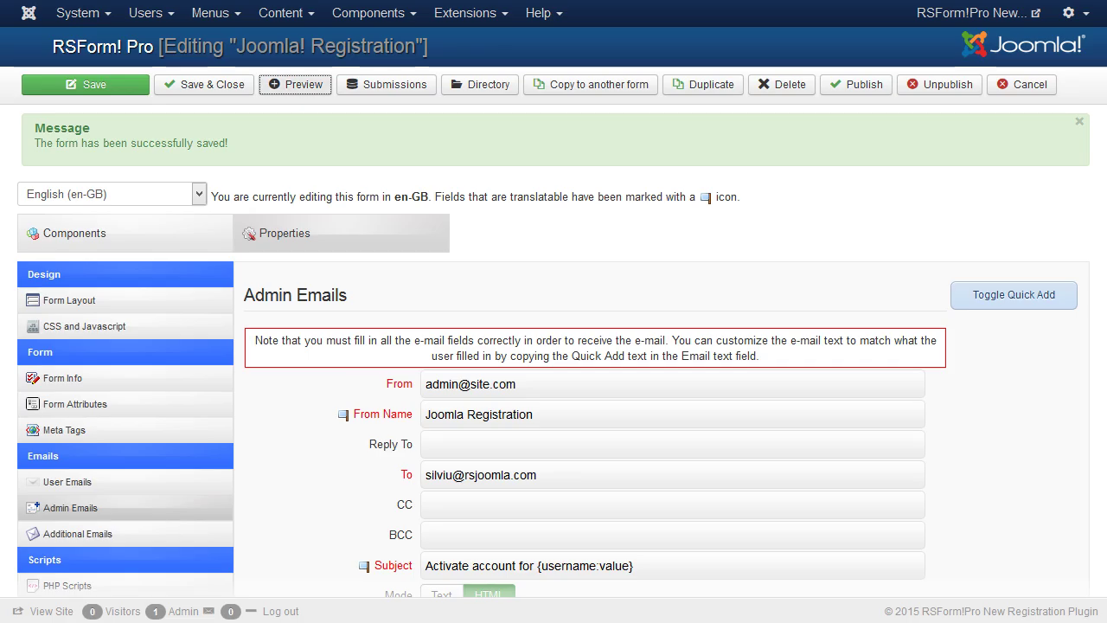
click(149, 14)
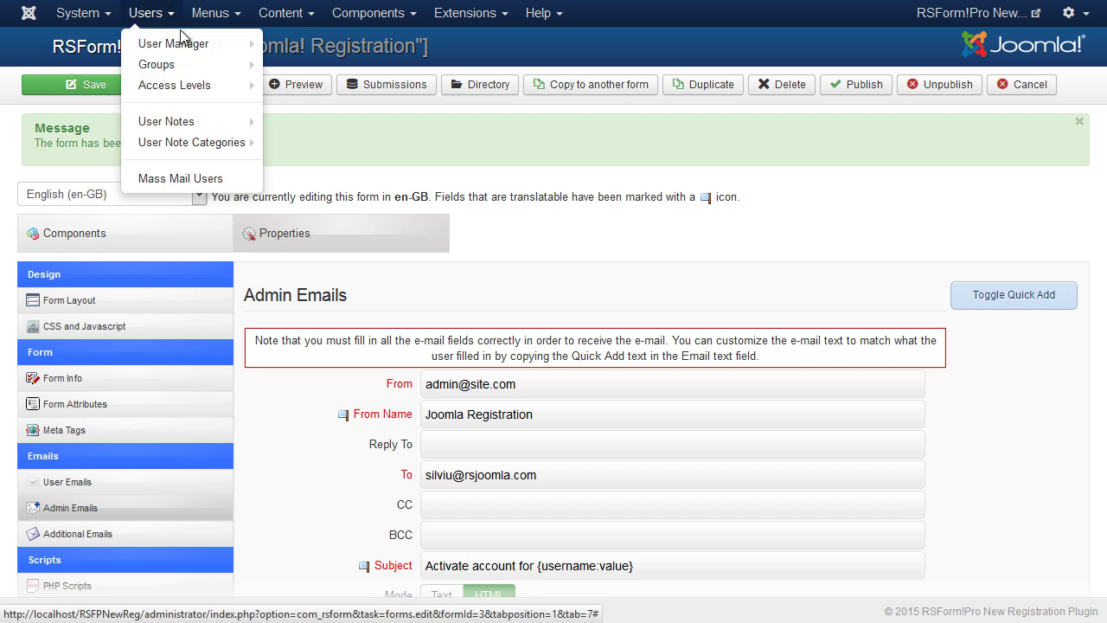
click(244, 44)
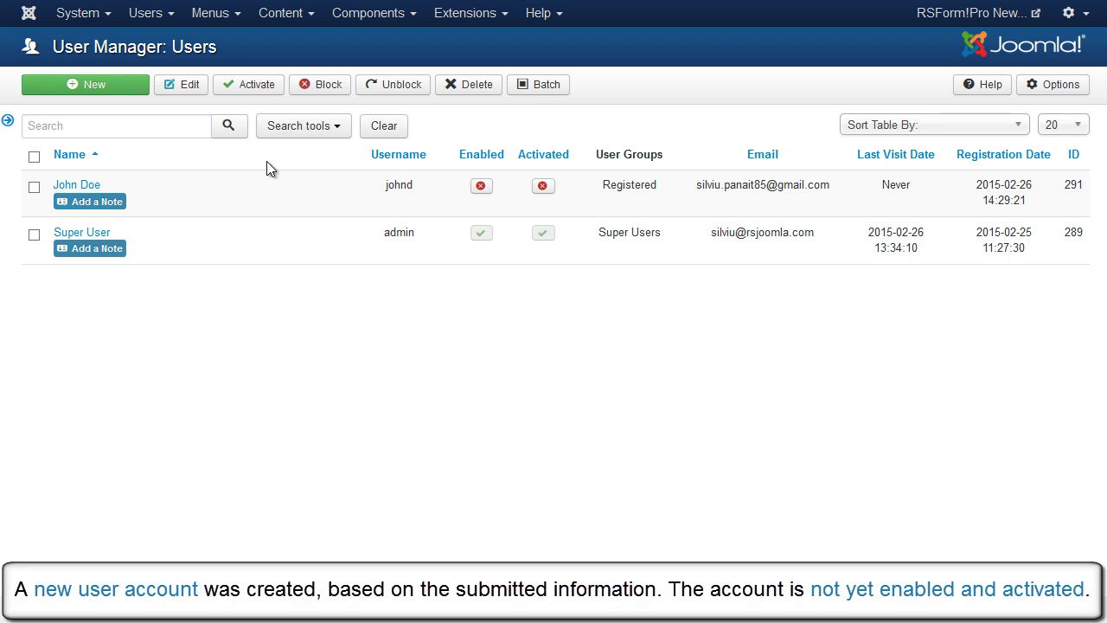
triple_click(131, 180)
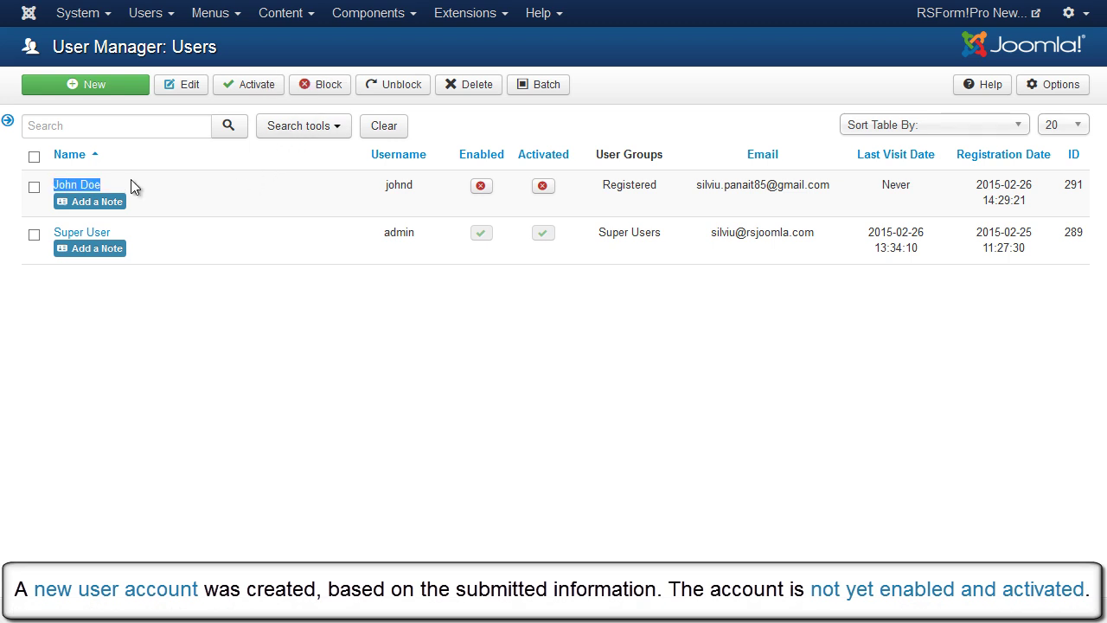
click(256, 178)
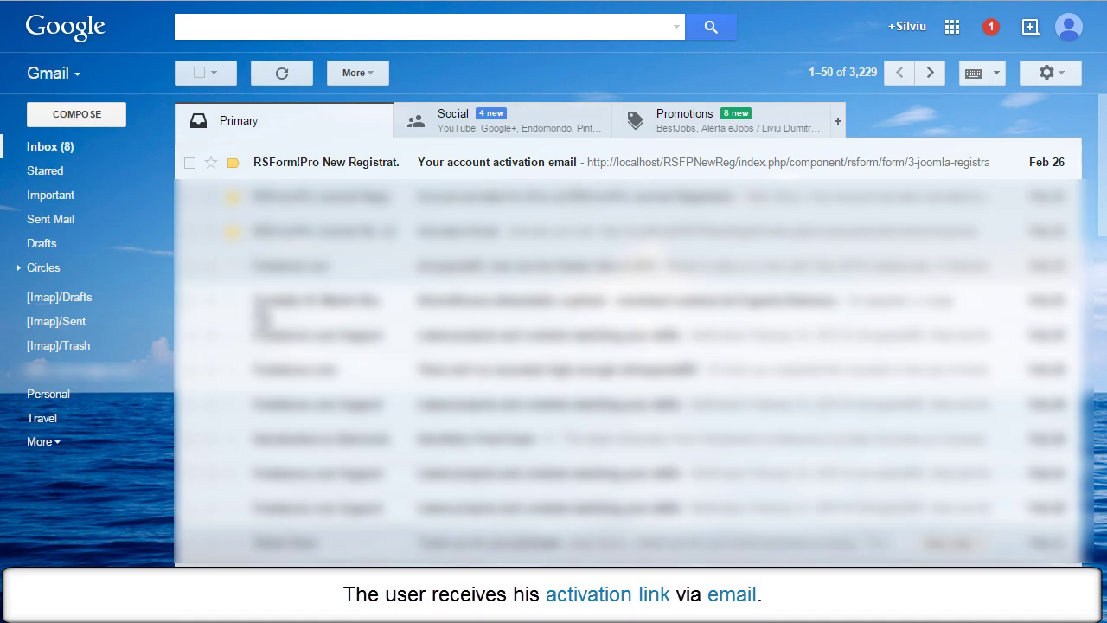
Open 'Your account activation email' in Gmail and follow its activation link
click(500, 166)
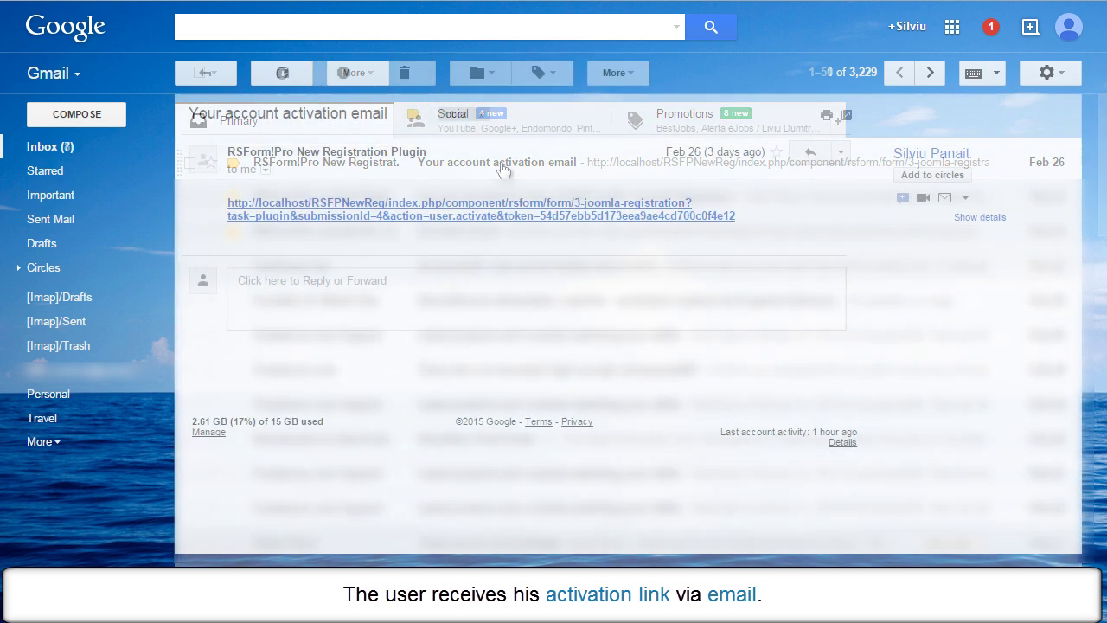
click(516, 216)
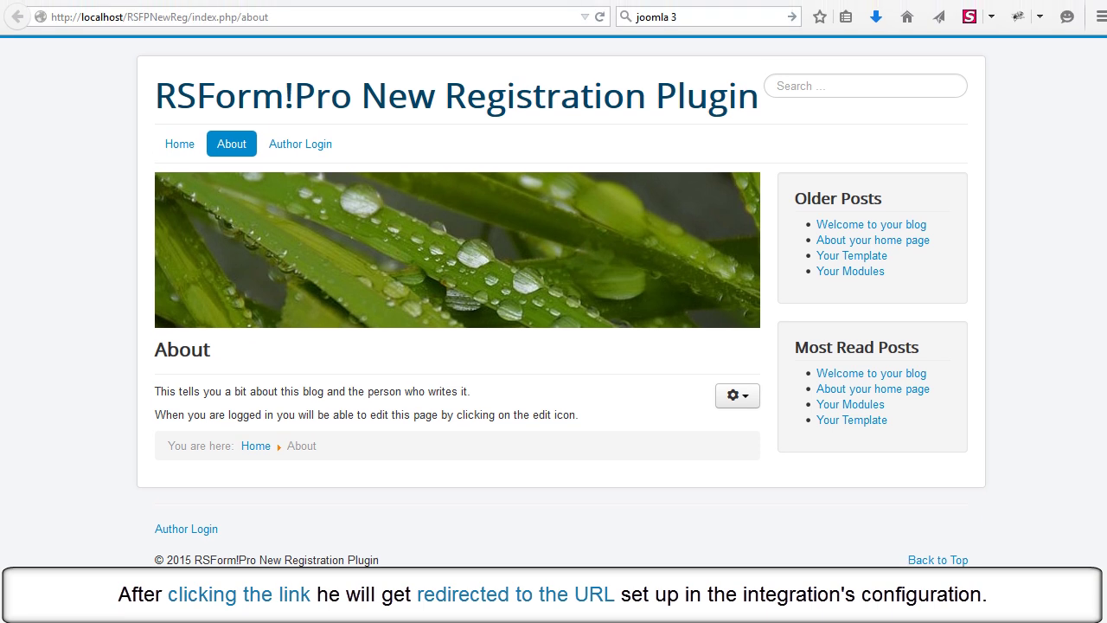
Highlight 'about' in the address bar to confirm the redirect to the About page
double_click(256, 17)
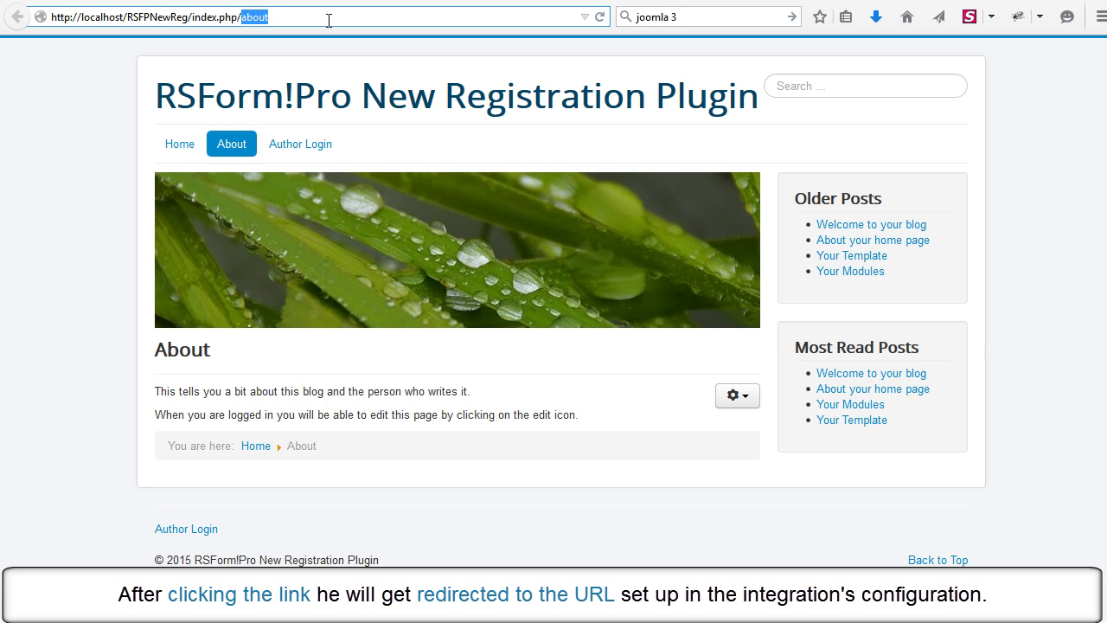
click(335, 49)
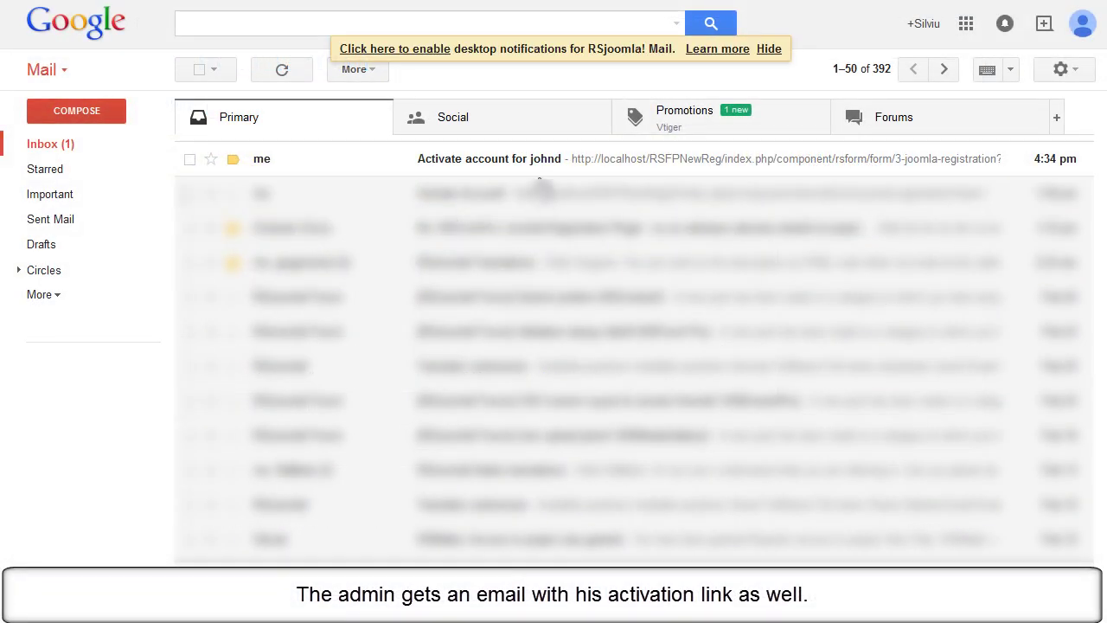
Open the admin's 'Activate account for' email and follow its activation link
click(531, 158)
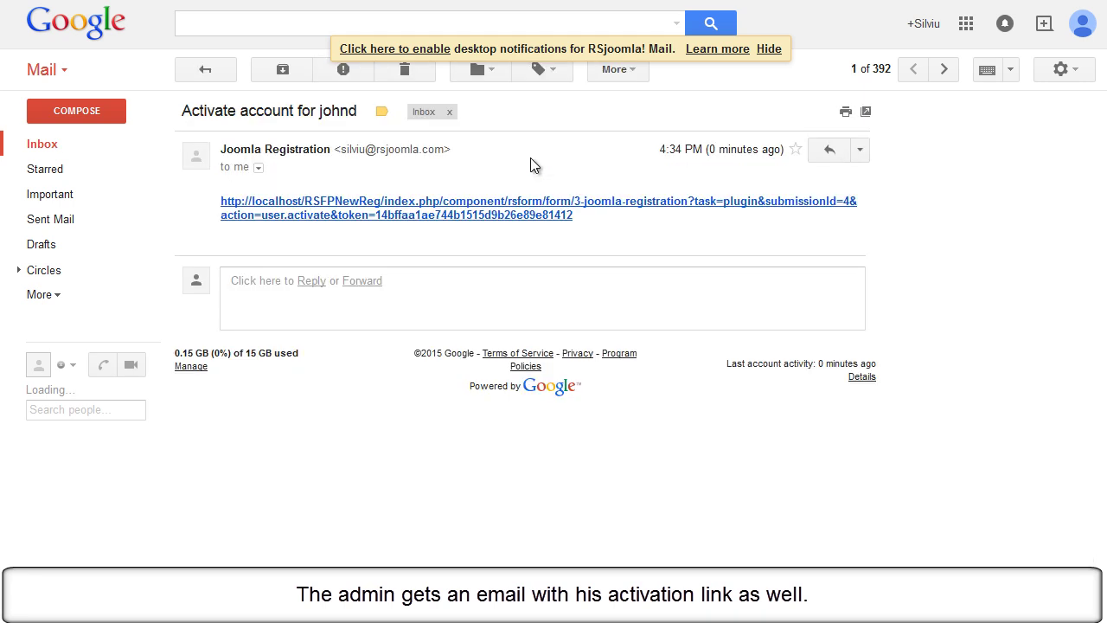
click(530, 214)
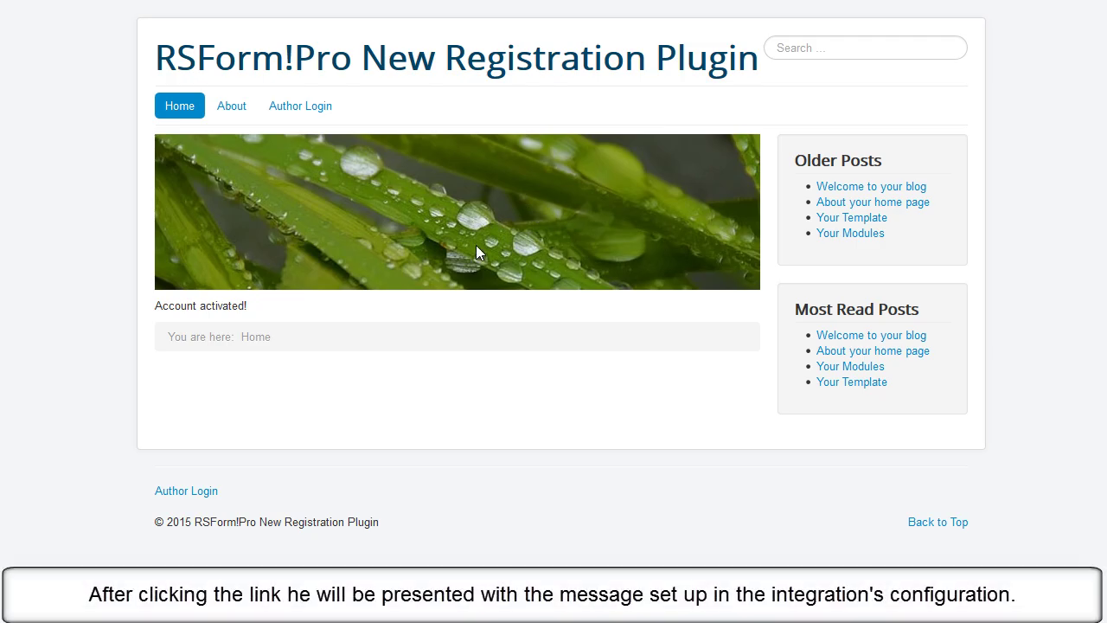
Check the 'Account activated!' message, then reload the administrator Users list to see the account status
triple_click(345, 310)
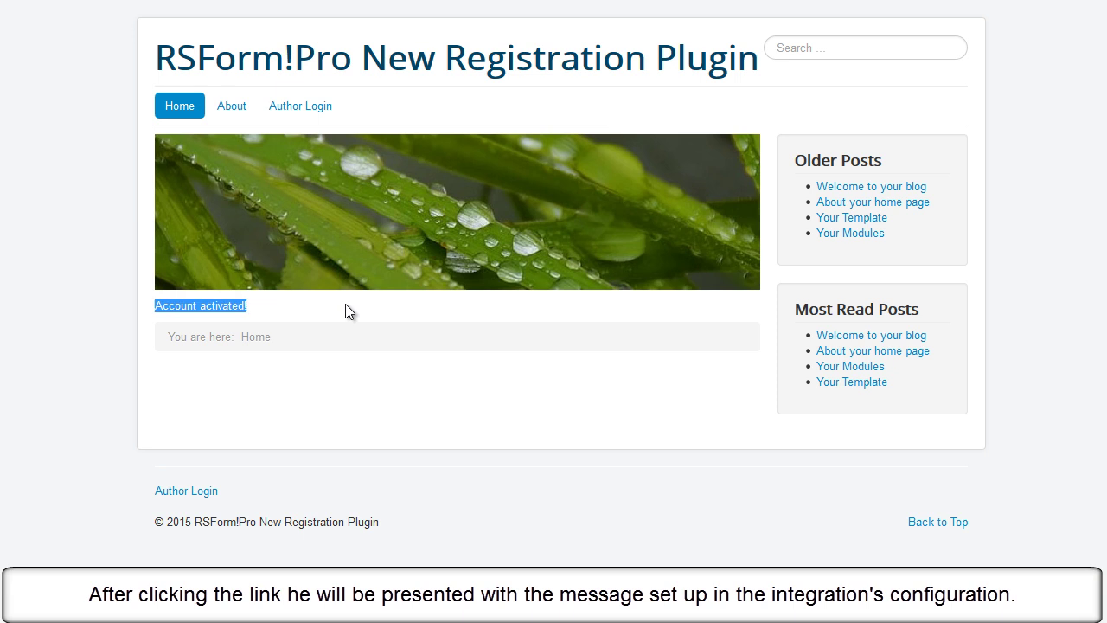
click(498, 392)
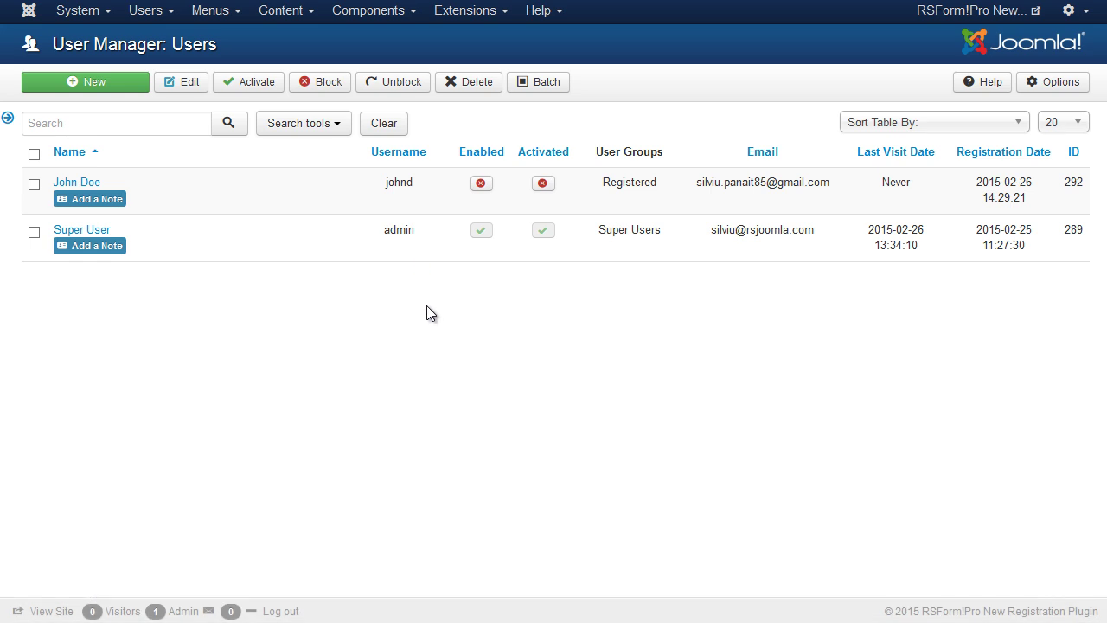
right_click(427, 305)
click(546, 325)
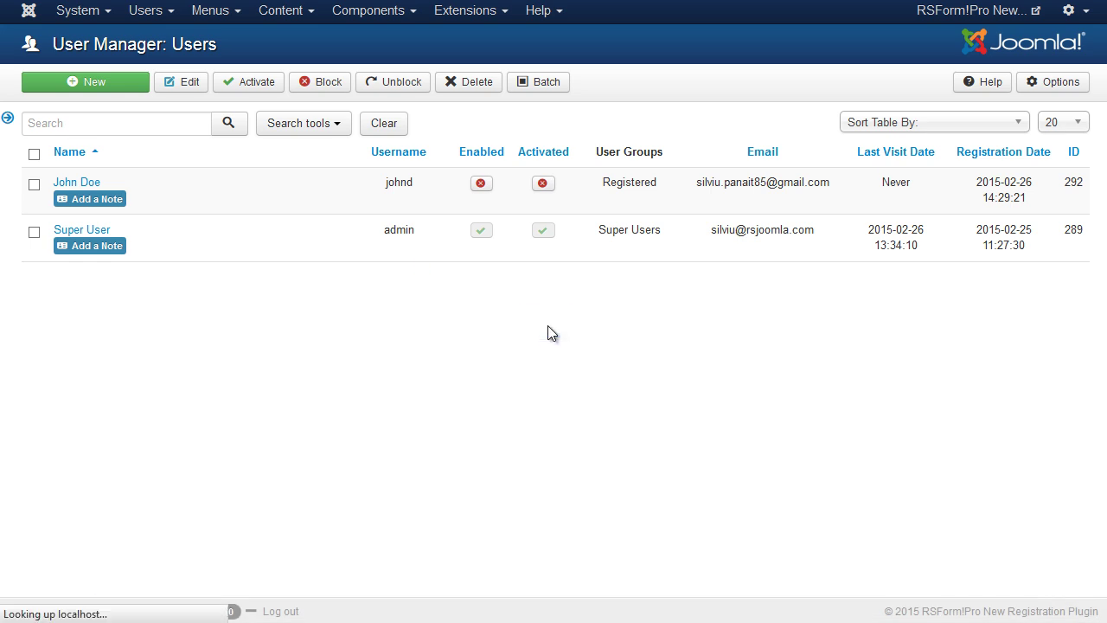